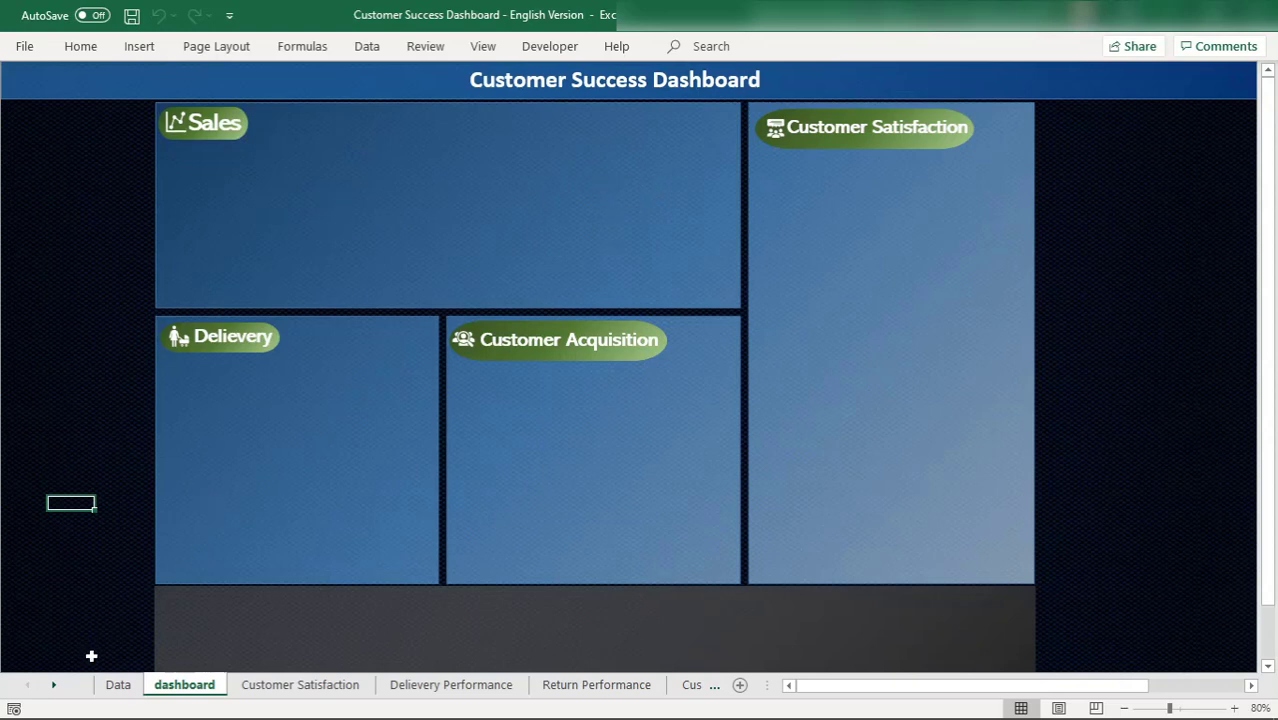
# Step: Review the charts on the Revenue per Month and Revenue Per State sheets
pyautogui.click(54, 686)
pyautogui.click(54, 686)
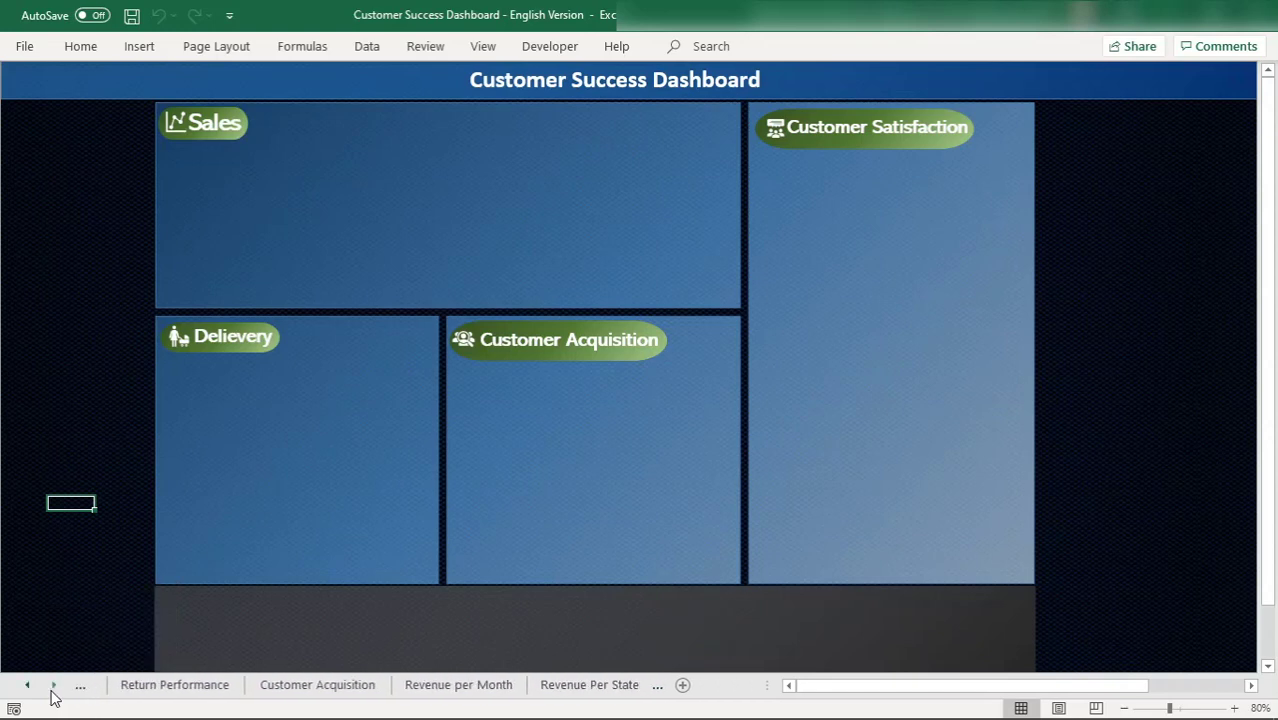
pyautogui.click(417, 684)
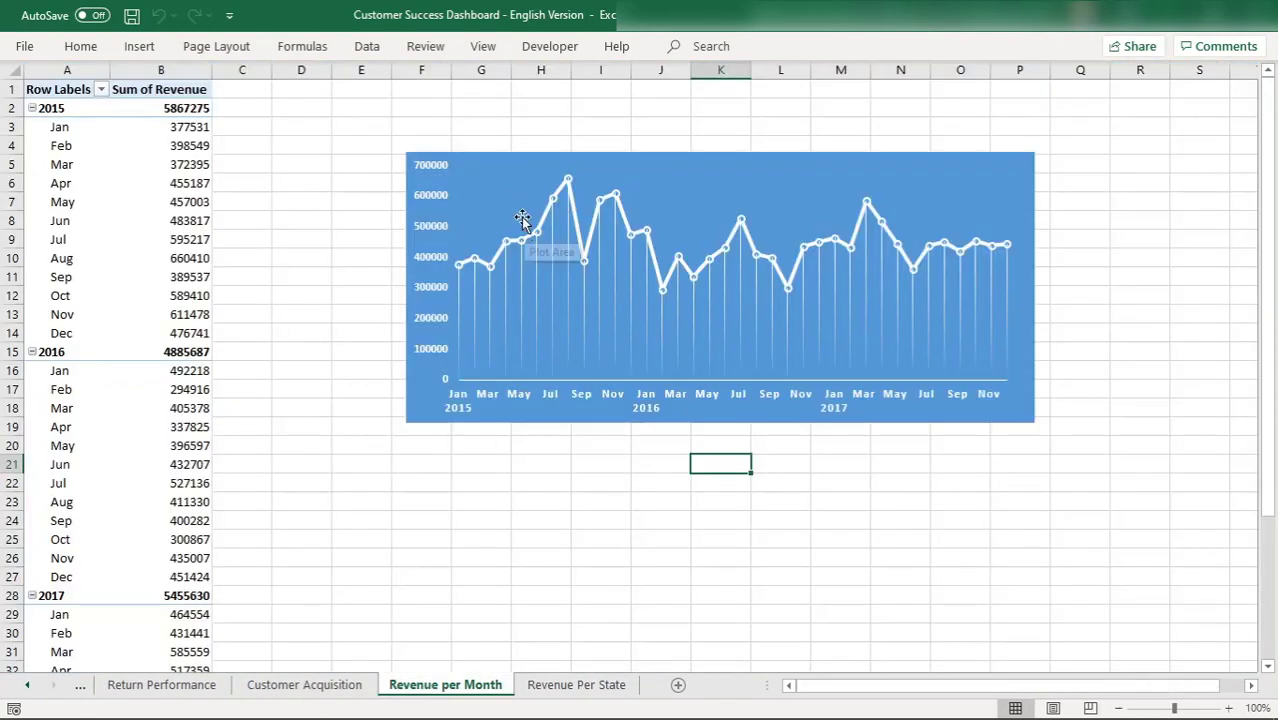
pyautogui.click(508, 177)
pyautogui.click(480, 159)
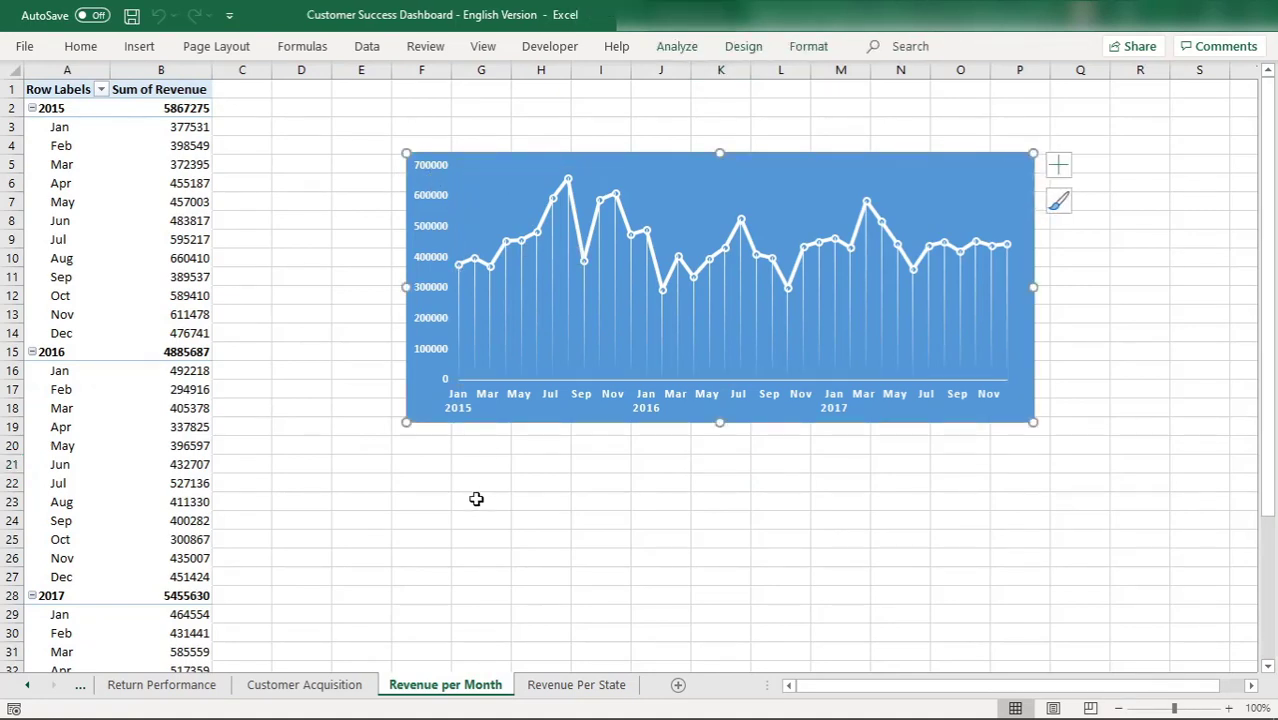
pyautogui.click(582, 688)
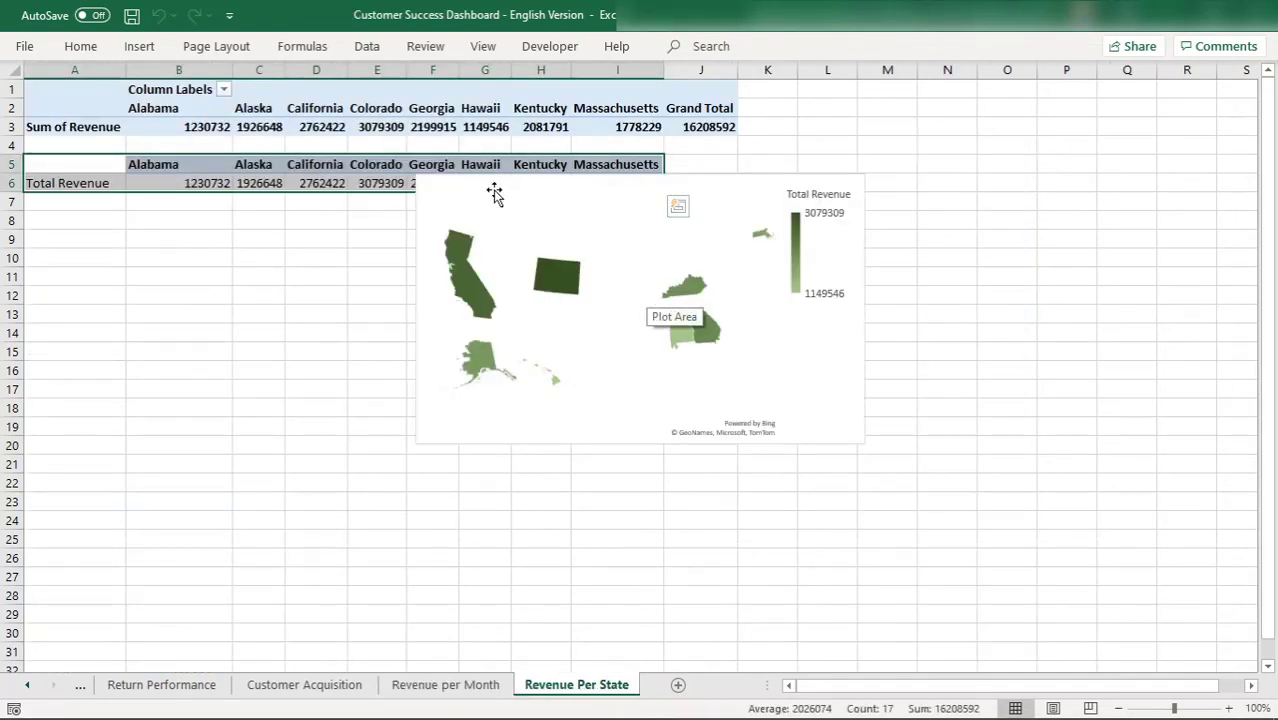
# Step: Copy the whole monthly revenue line chart from the Revenue per Month sheet
pyautogui.click(433, 689)
pyautogui.click(488, 174)
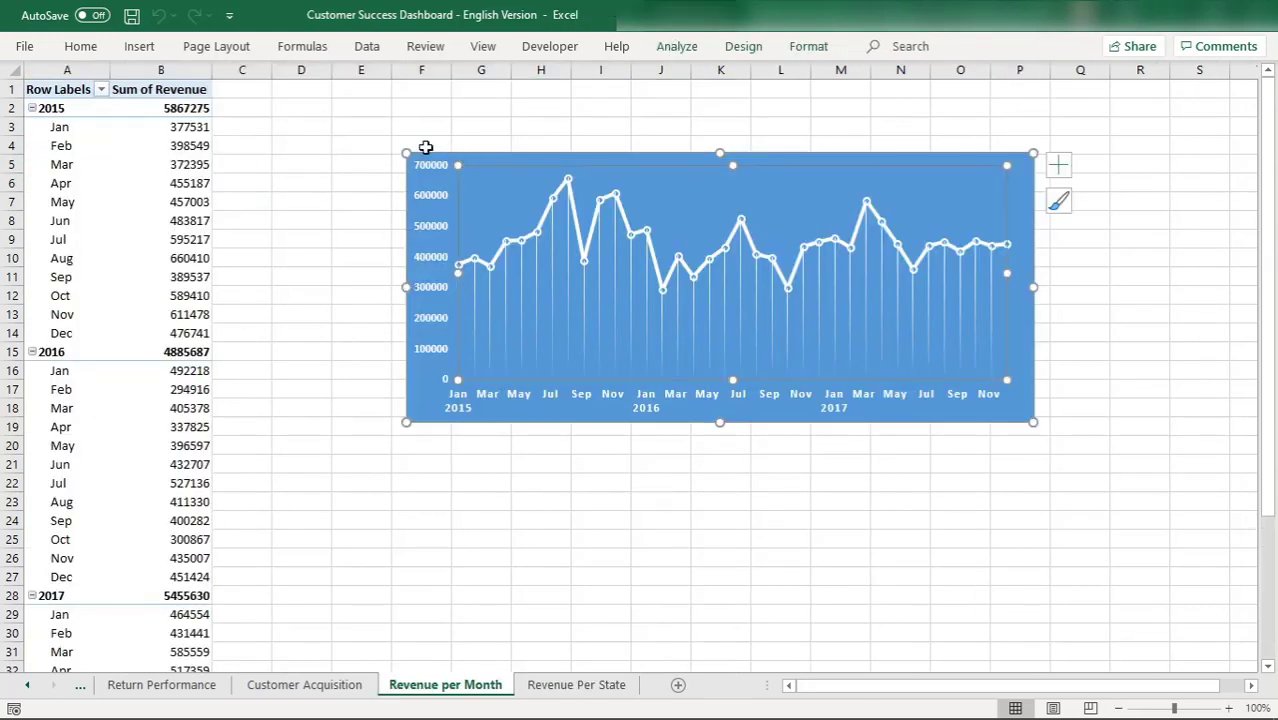
pyautogui.click(441, 160)
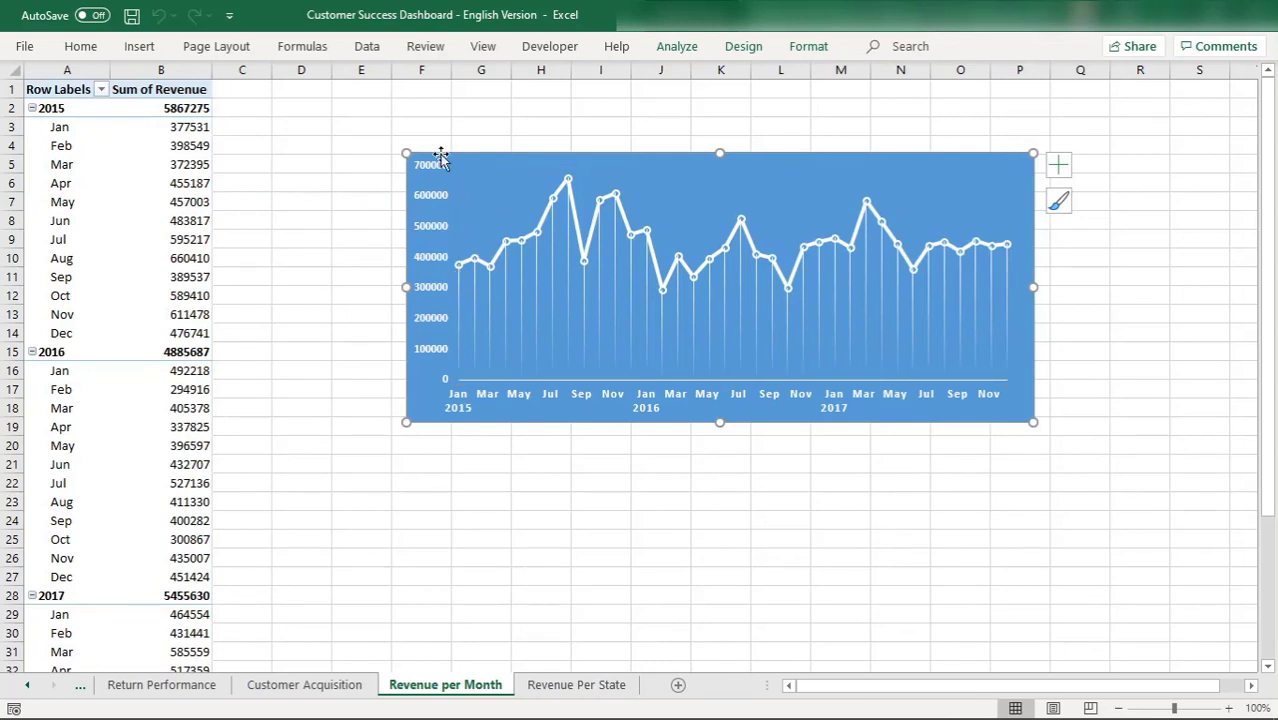
pyautogui.hotkey('ctrl', 'c')
# Step: Paste the copied revenue line chart into the Sales section of the dashboard sheet
pyautogui.click(27, 686)
pyautogui.click(27, 686)
pyautogui.click(27, 686)
pyautogui.click(27, 686)
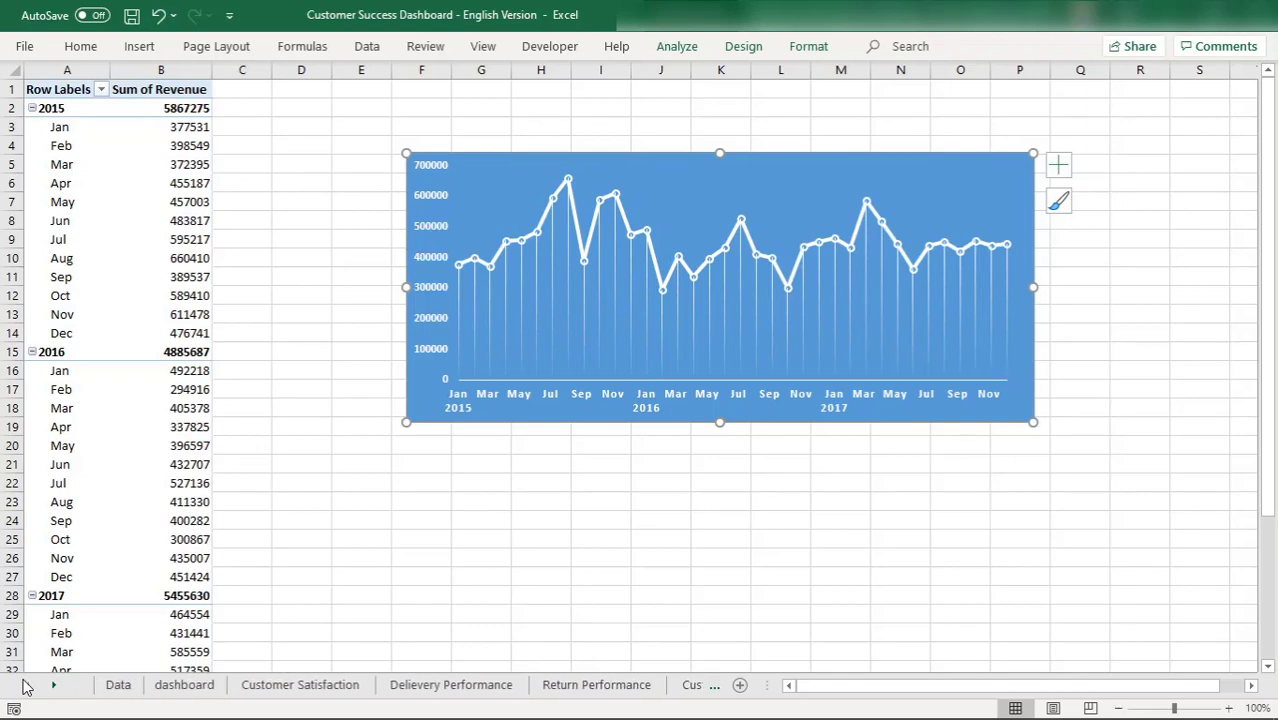
pyautogui.click(175, 685)
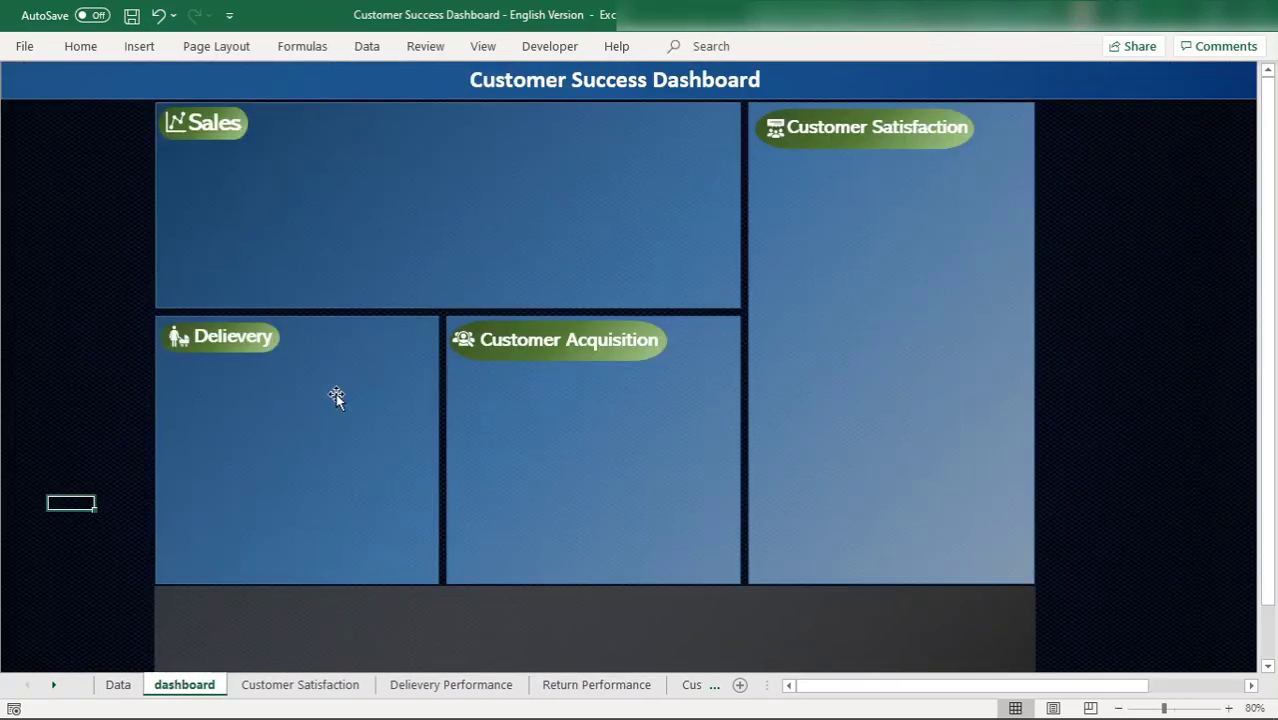
pyautogui.click(303, 217)
pyautogui.hotkey('ctrl', 'v')
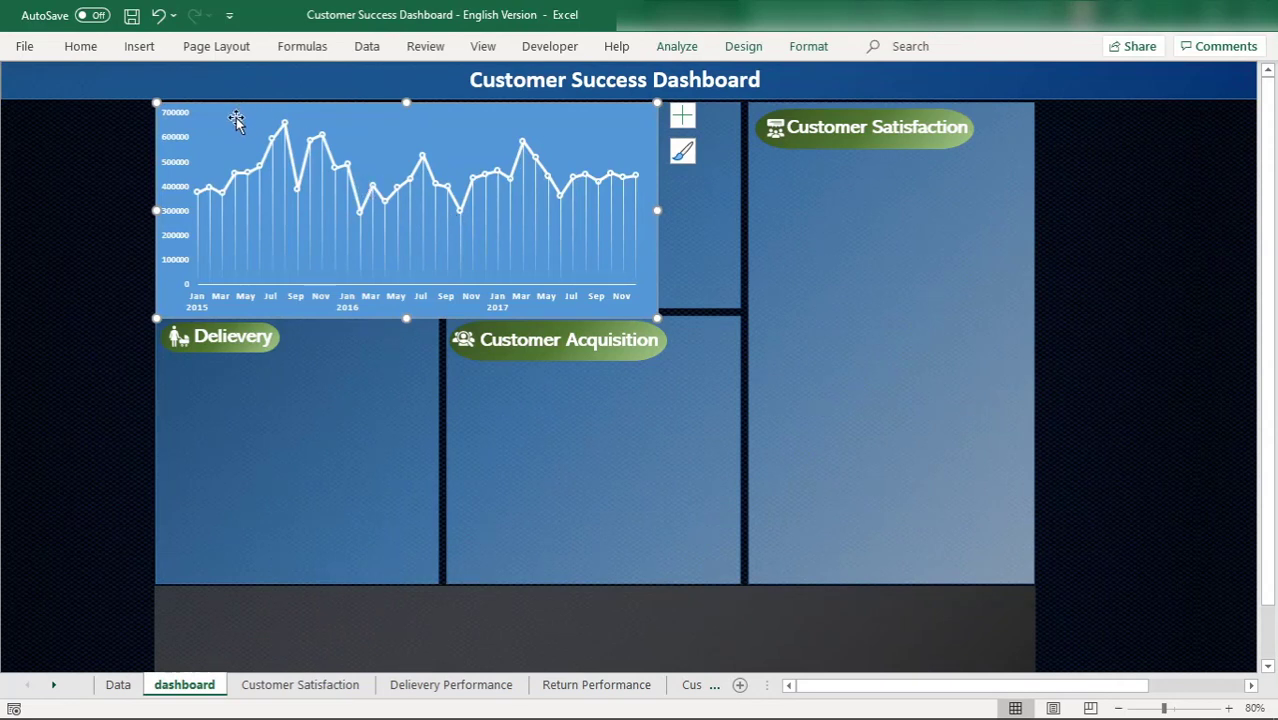
pyautogui.click(295, 131)
pyautogui.hotkey('ctrl', 'z')
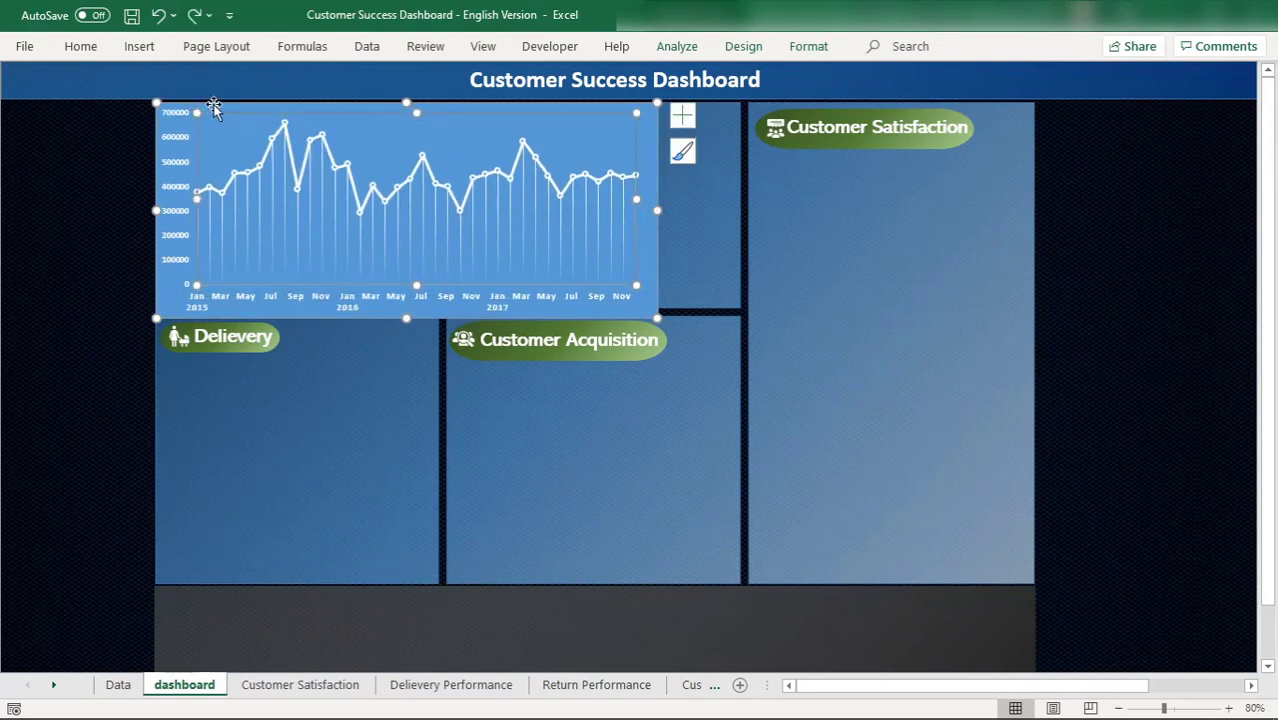
# Step: Change the number category of the Sales chart's vertical axis to Currency
pyautogui.click(221, 103)
pyautogui.click(170, 117)
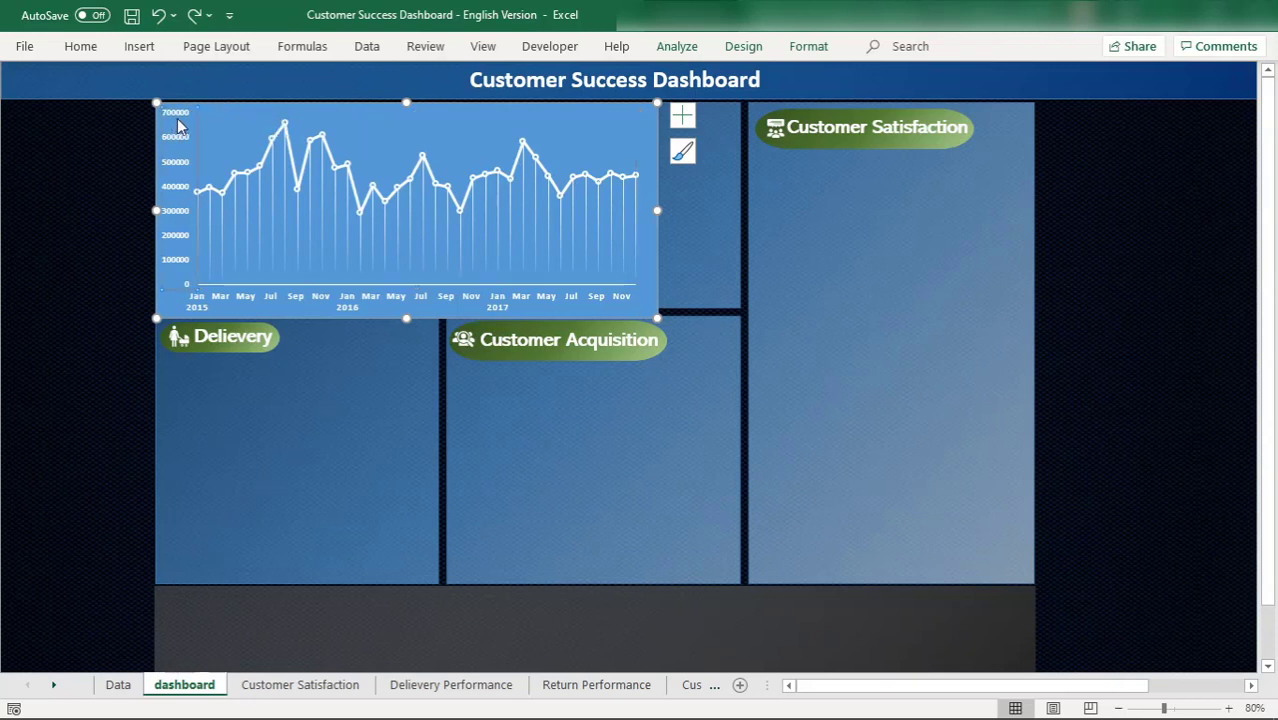
pyautogui.rightClick(178, 120)
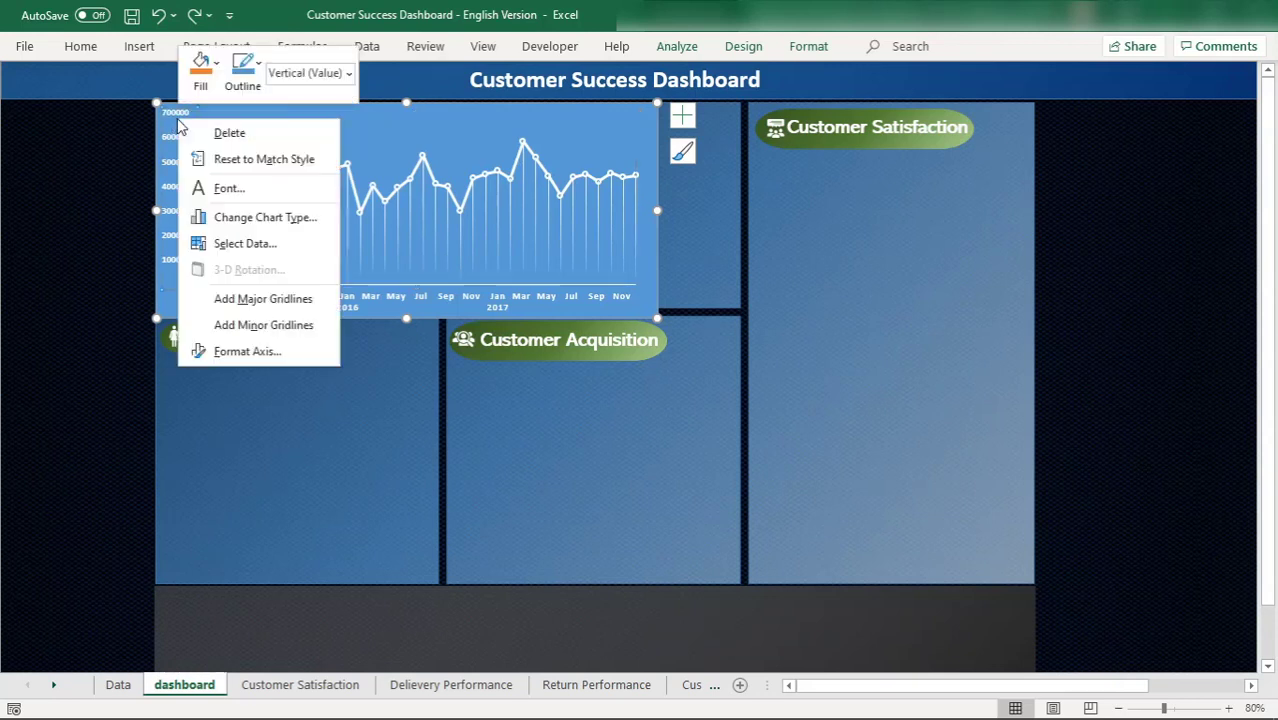
pyautogui.click(250, 351)
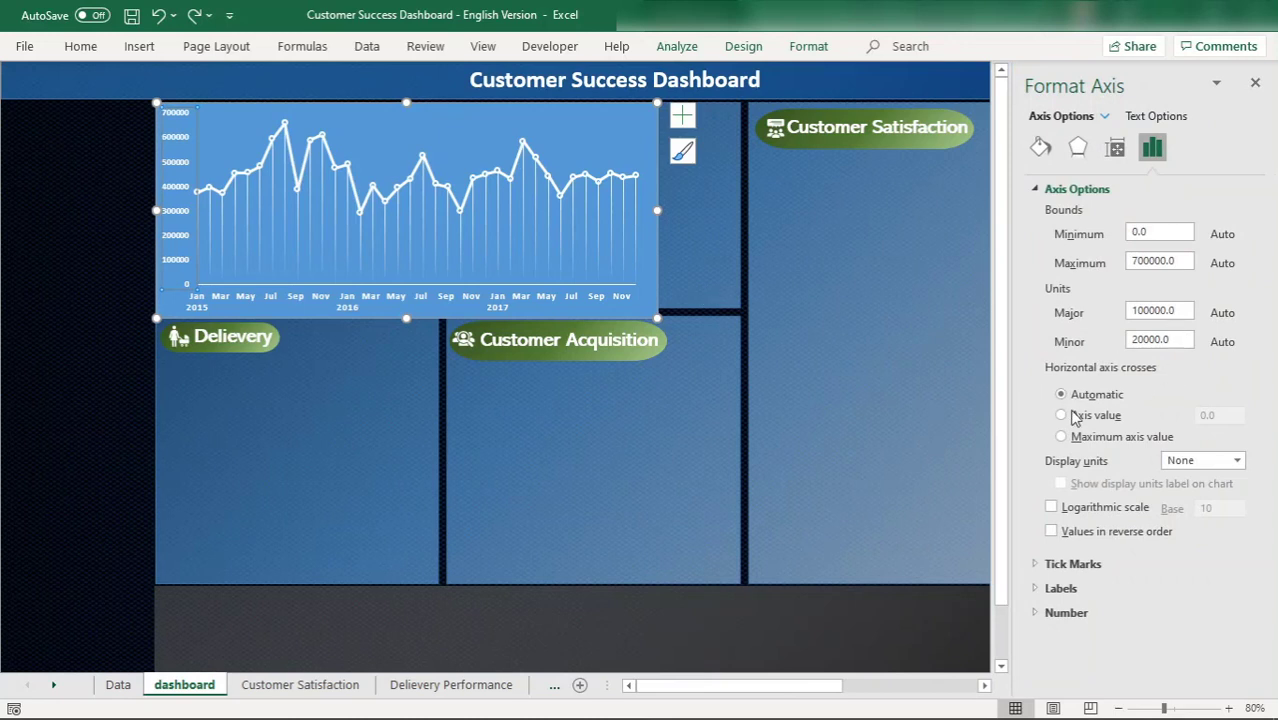
pyautogui.click(1042, 613)
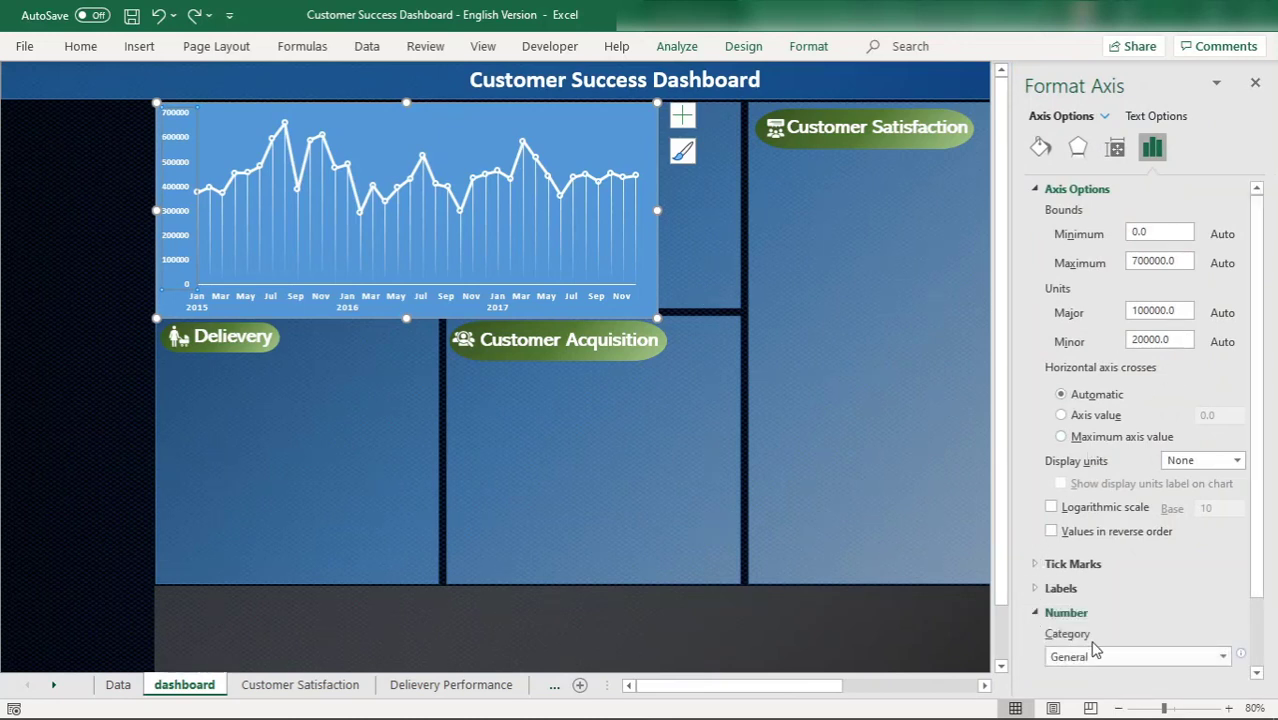
pyautogui.click(1100, 656)
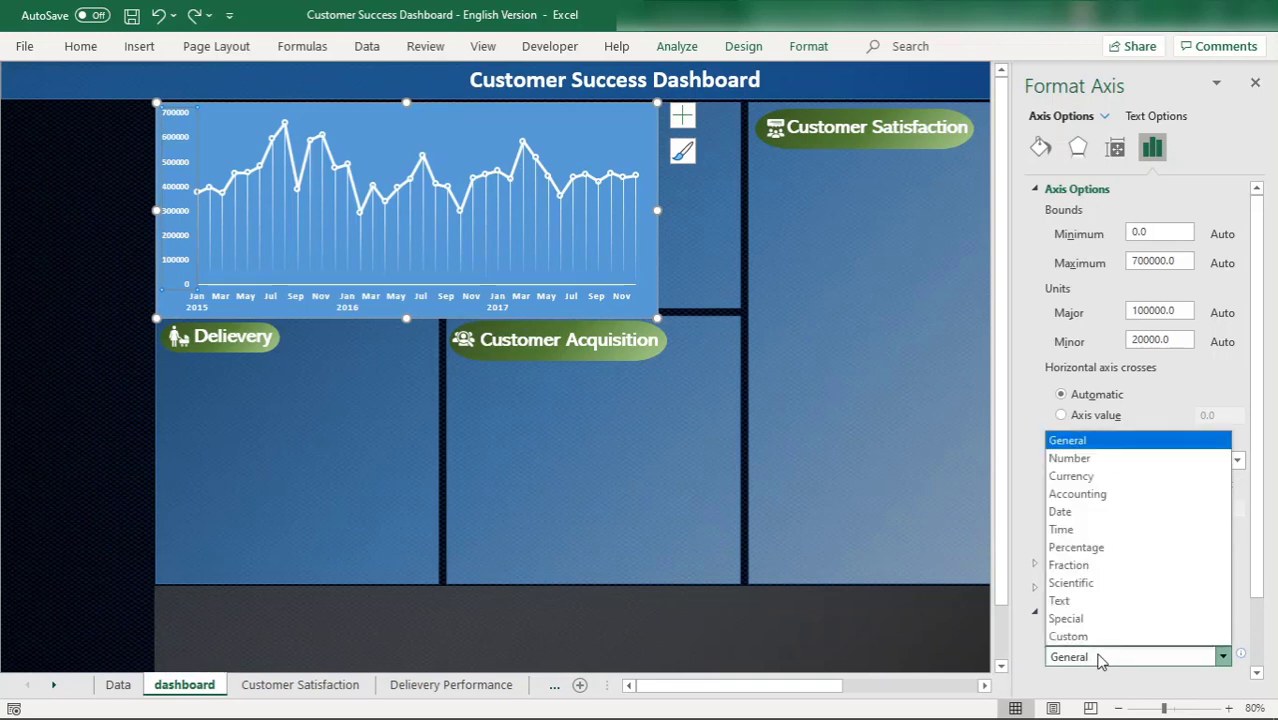
pyautogui.click(1076, 477)
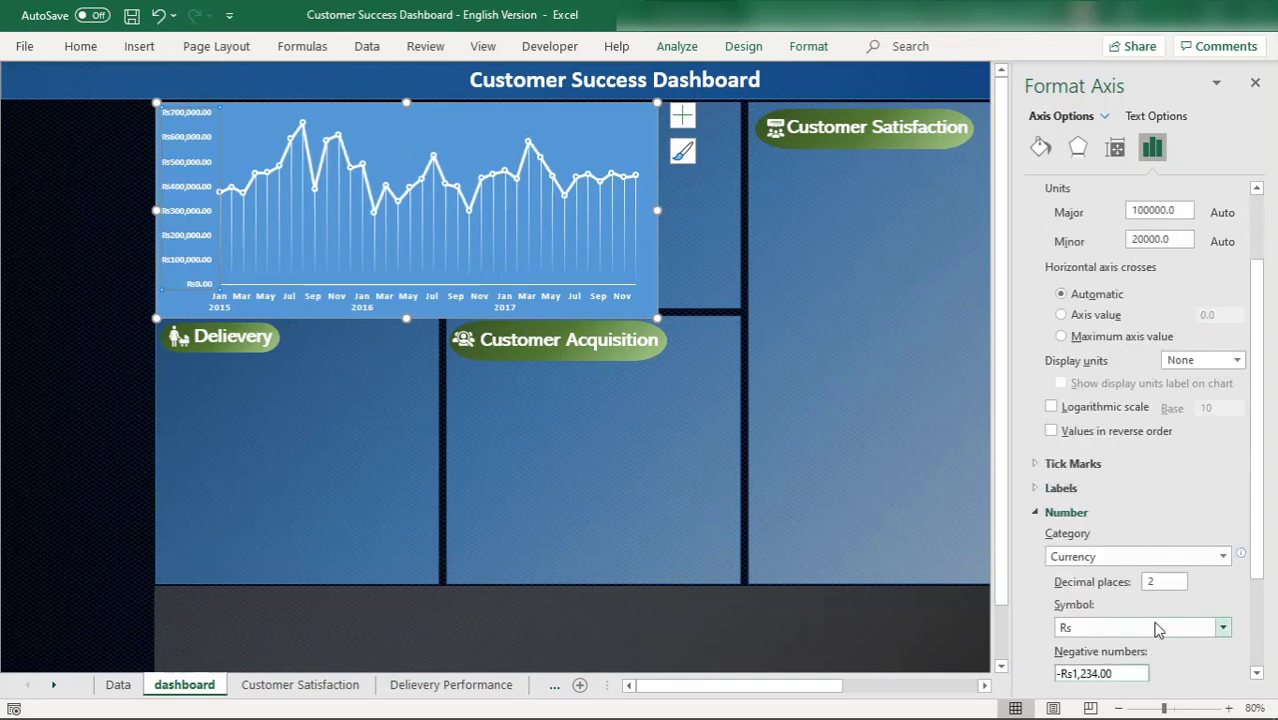
# Step: Set the vertical axis's currency format to 0 decimal places with the $ English (United States) symbol
pyautogui.click(1160, 586)
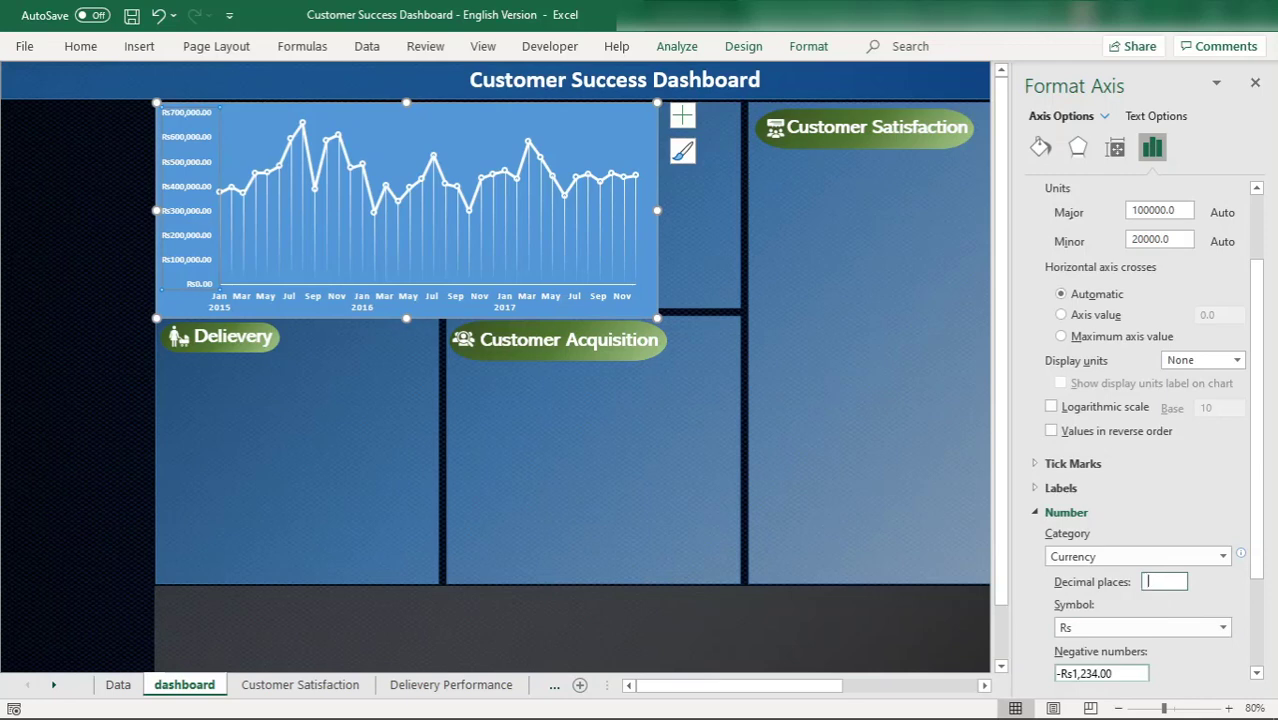
pyautogui.write('0')
pyautogui.press('Tab')
pyautogui.click(1148, 630)
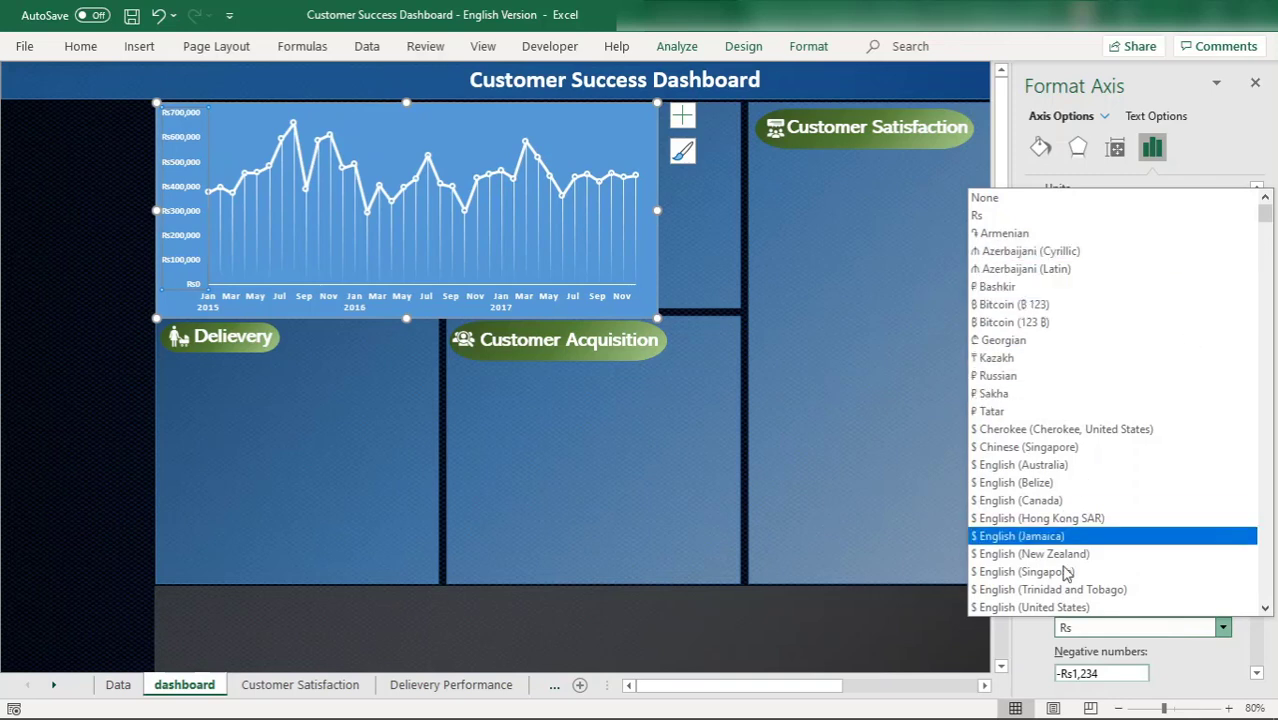
pyautogui.click(1027, 606)
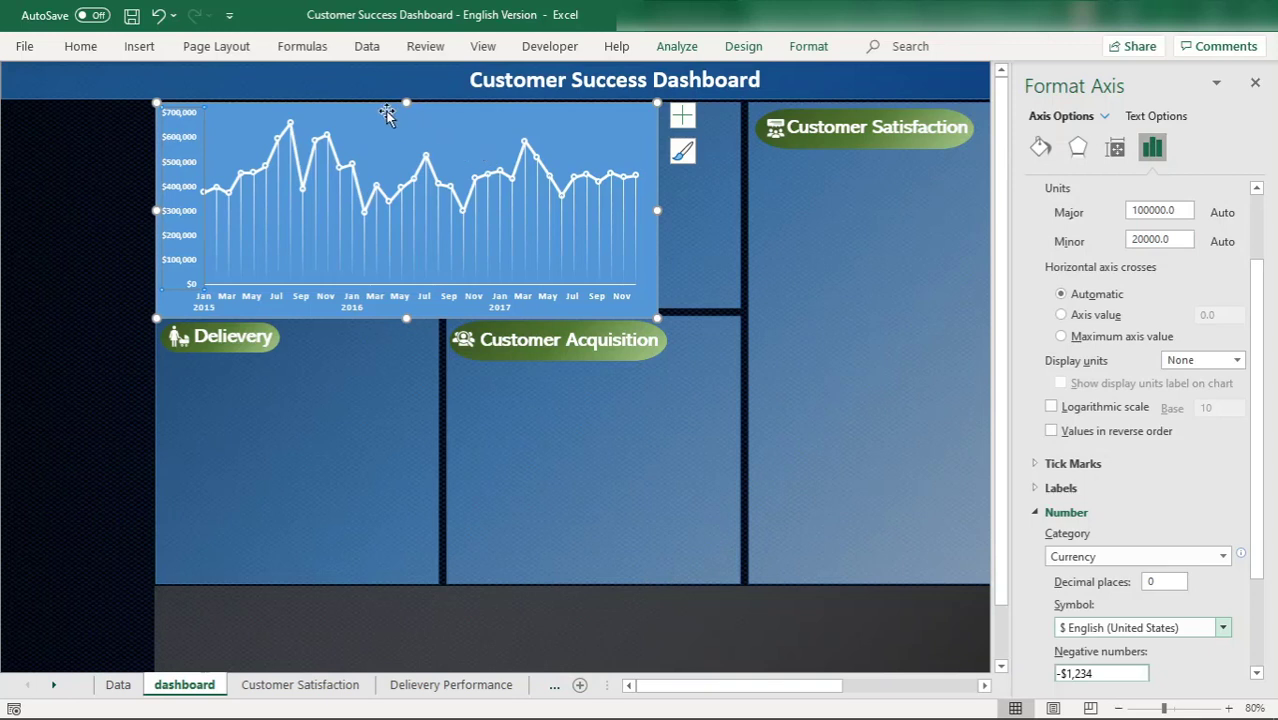
# Step: Format the Sales chart's whole chart area with no fill and no border line
pyautogui.click(316, 114)
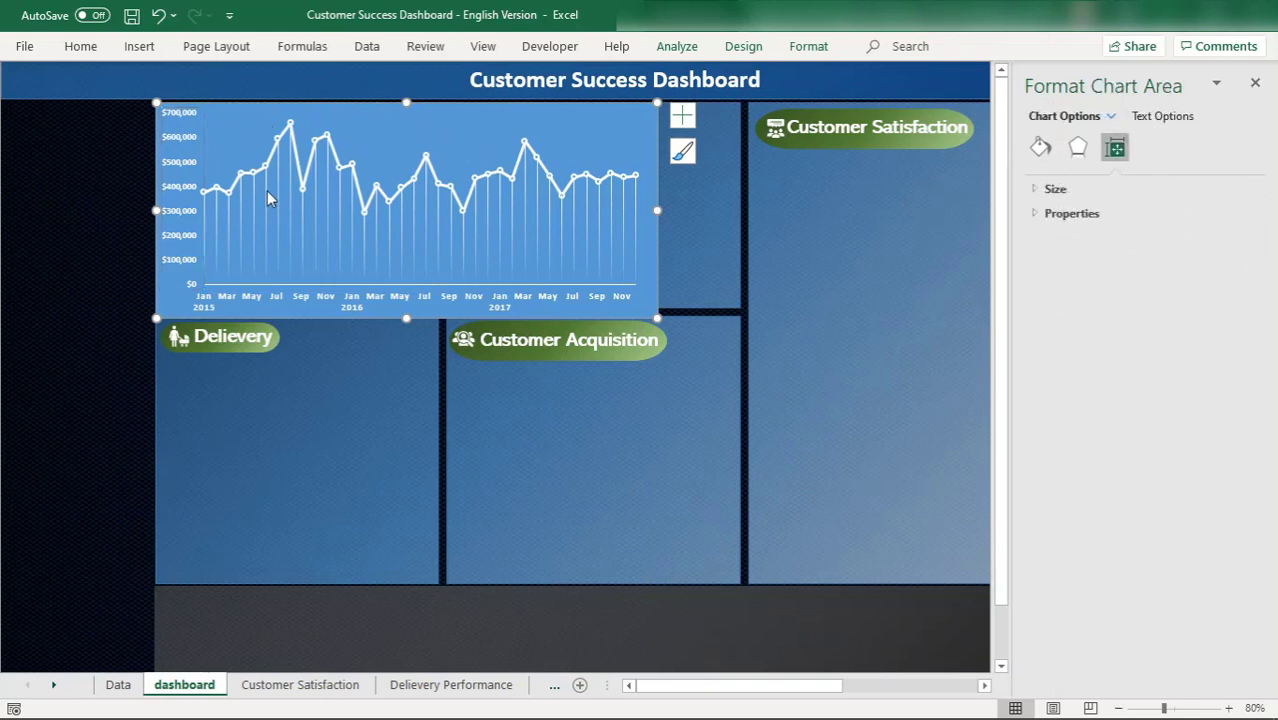
pyautogui.click(338, 298)
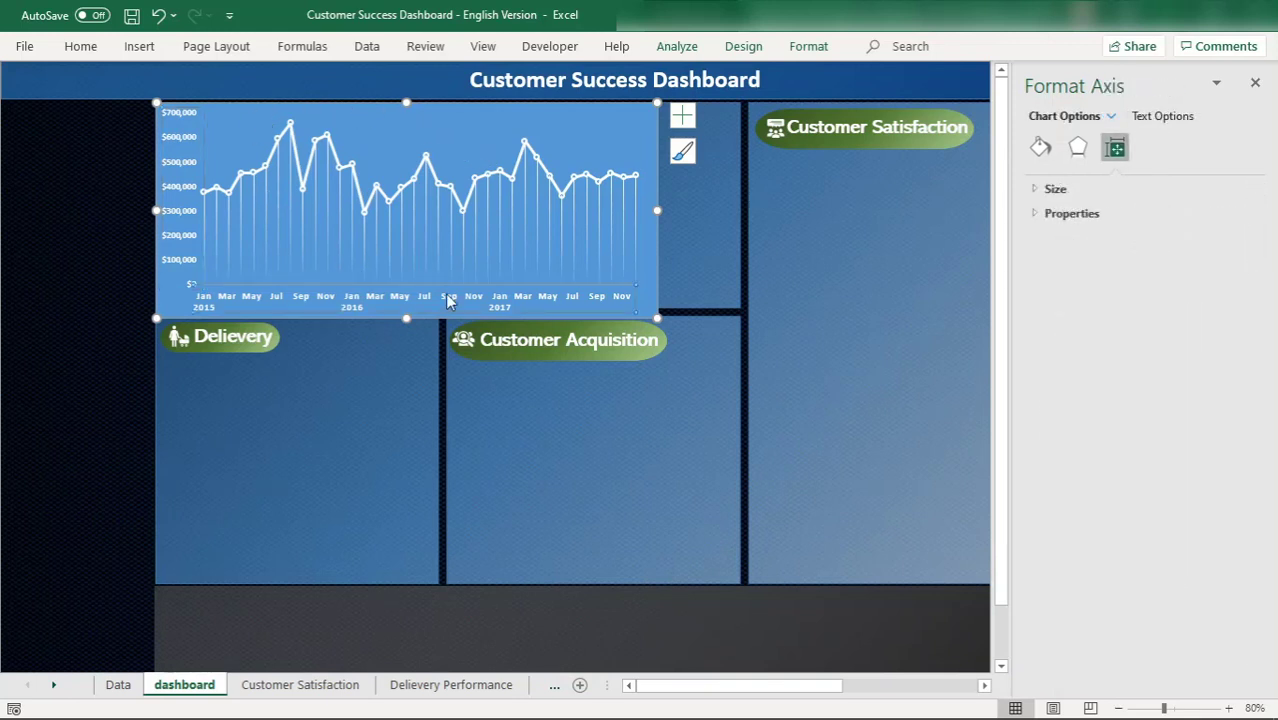
pyautogui.click(385, 197)
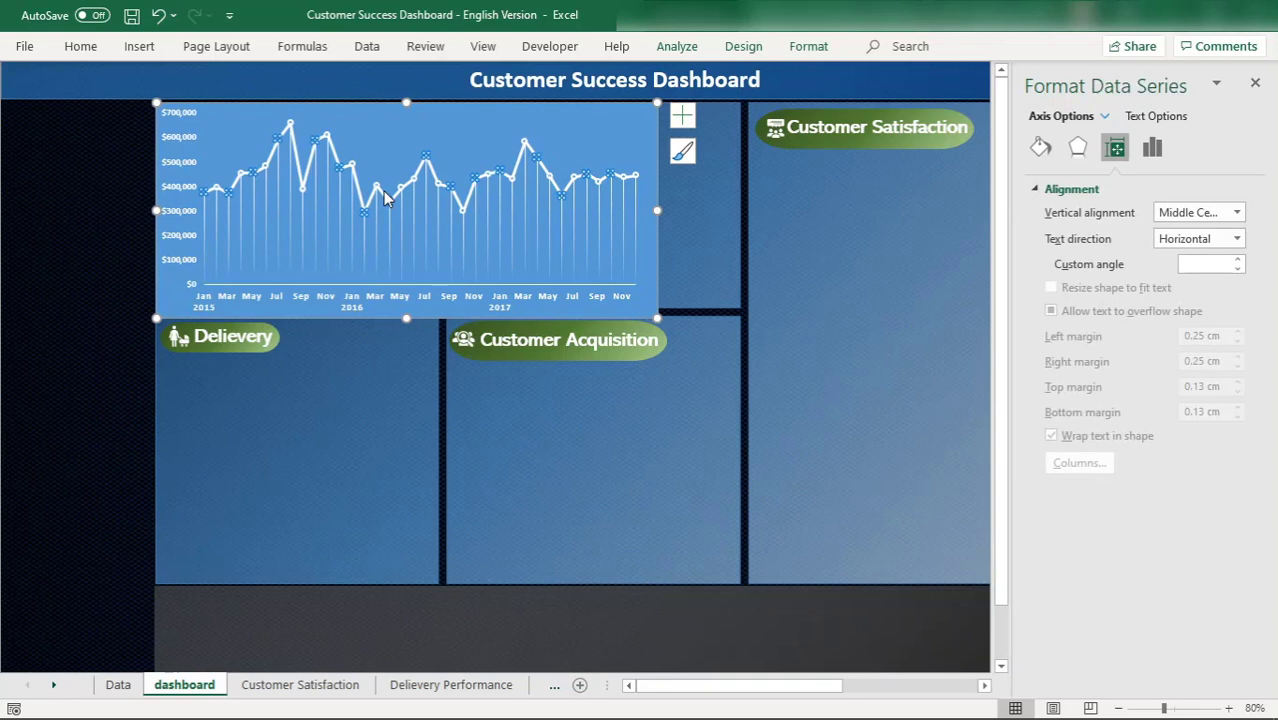
pyautogui.click(234, 122)
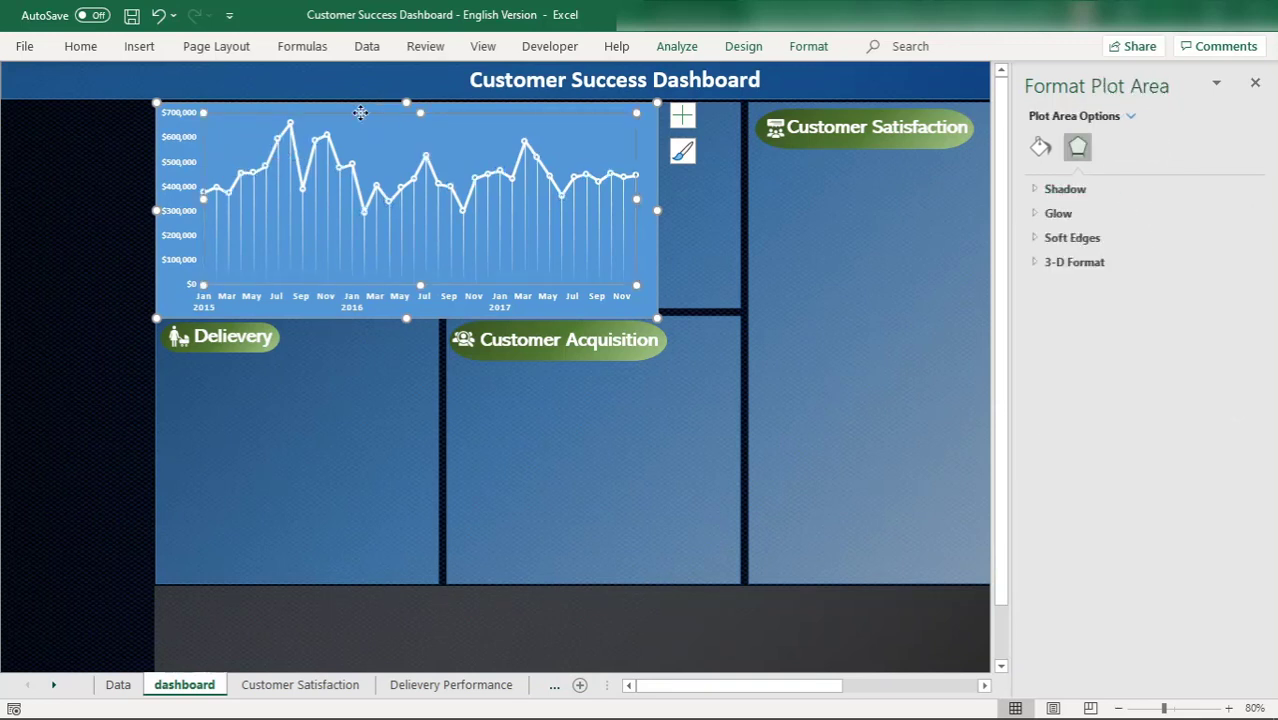
pyautogui.click(331, 104)
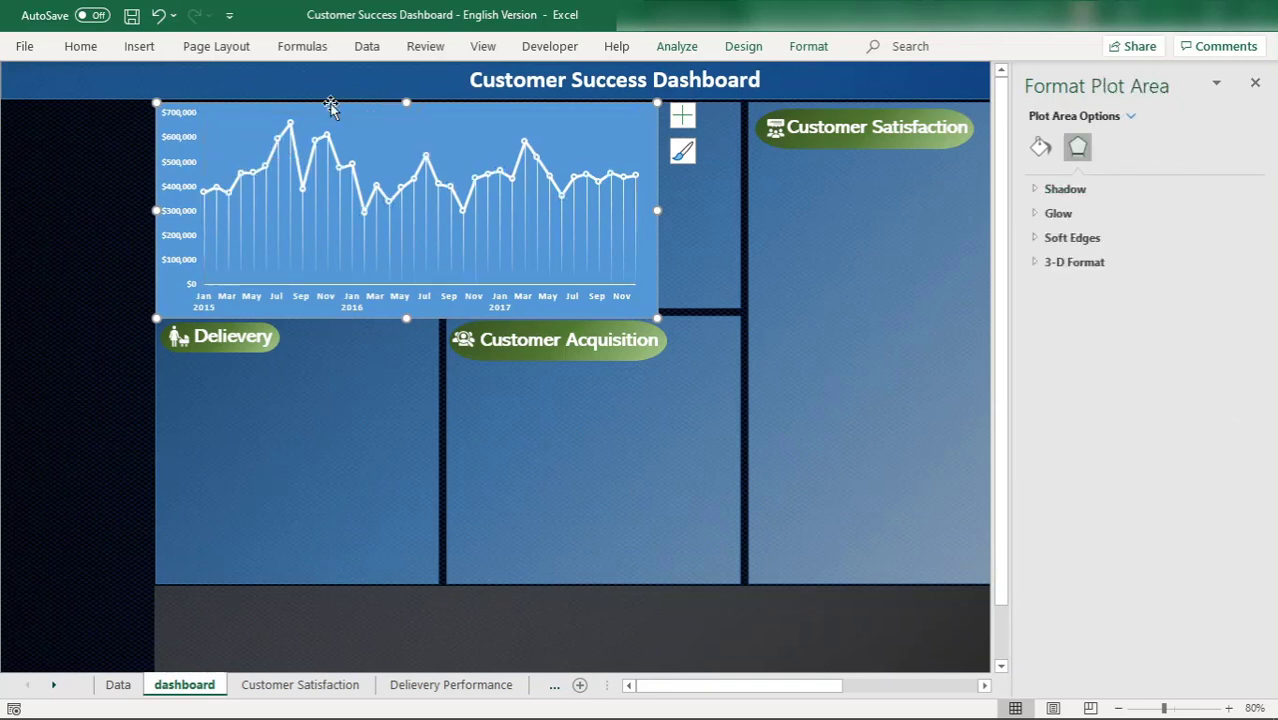
pyautogui.click(1040, 147)
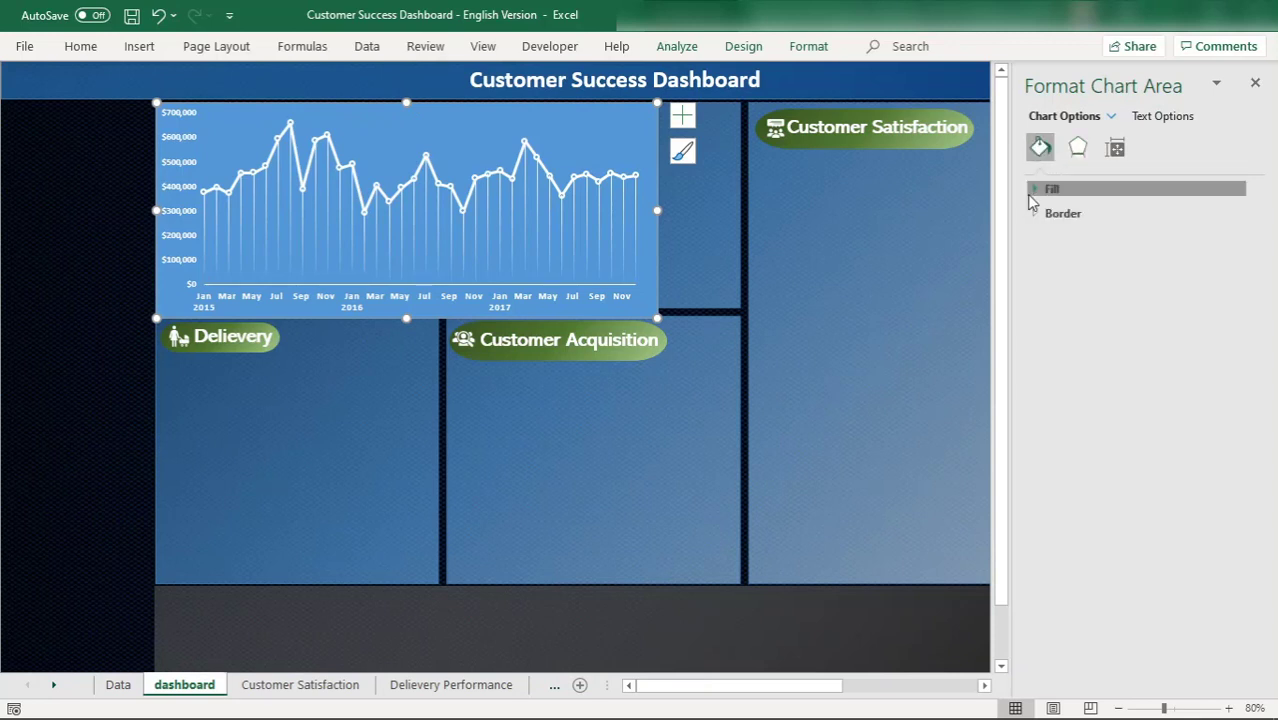
pyautogui.click(1031, 191)
pyautogui.click(1053, 217)
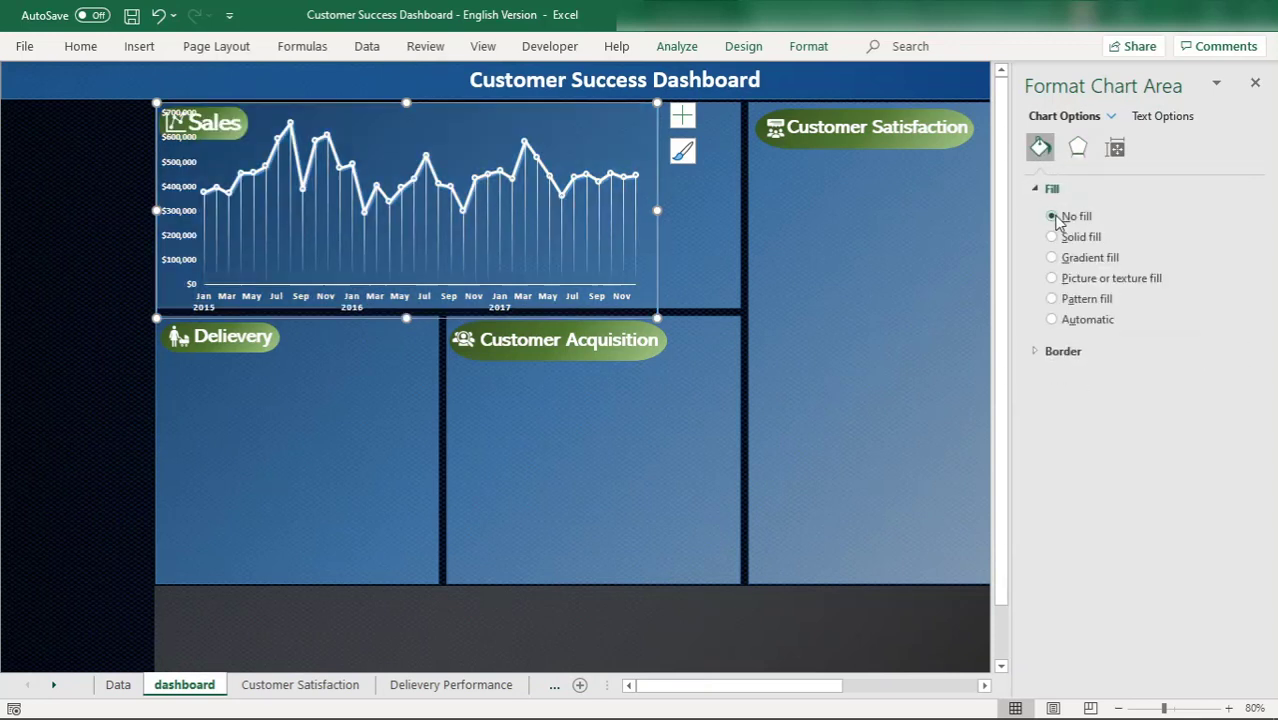
pyautogui.click(1038, 352)
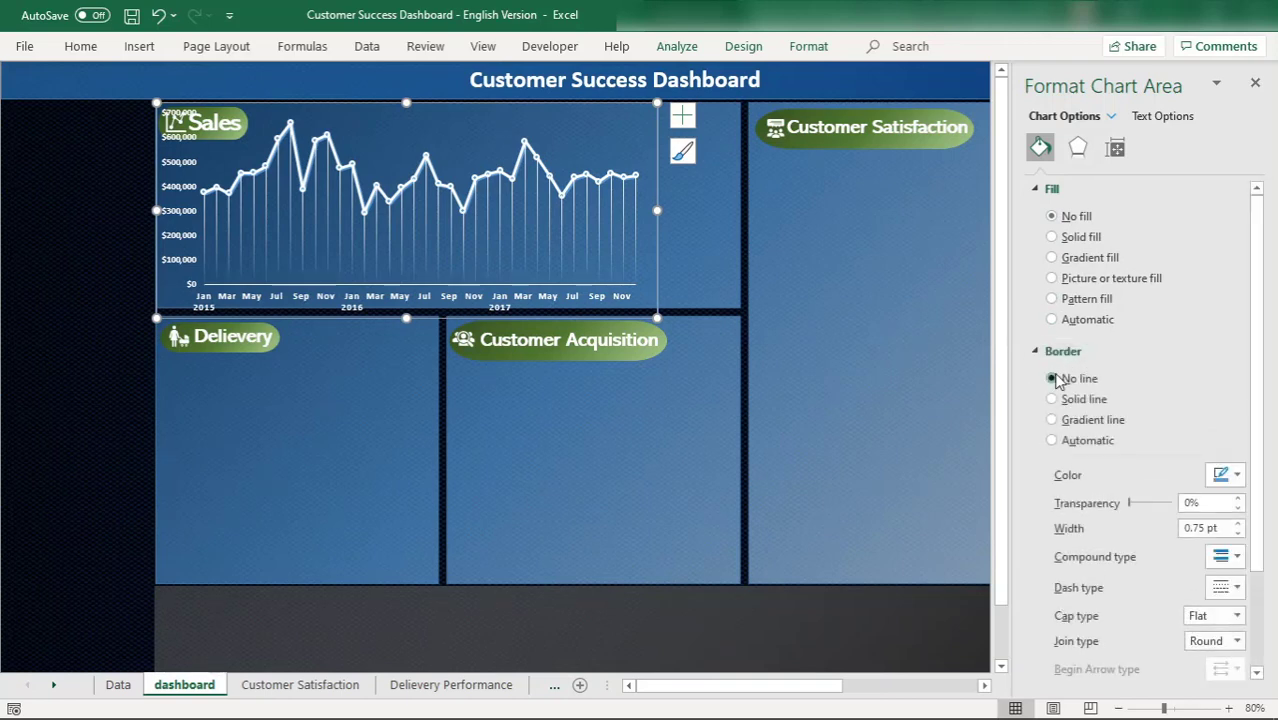
pyautogui.click(1053, 379)
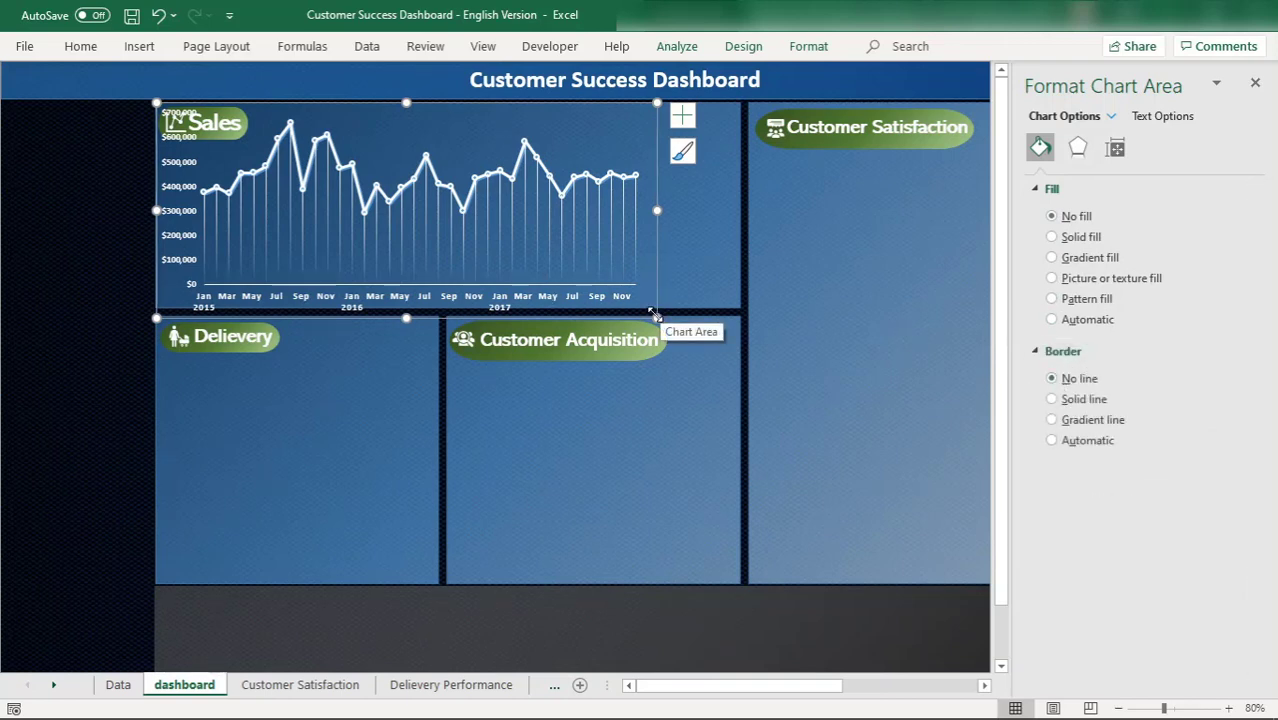
# Step: Set the Sales chart's horizontal axis options so the vertical axis crosses at category number 1
pyautogui.click(356, 298)
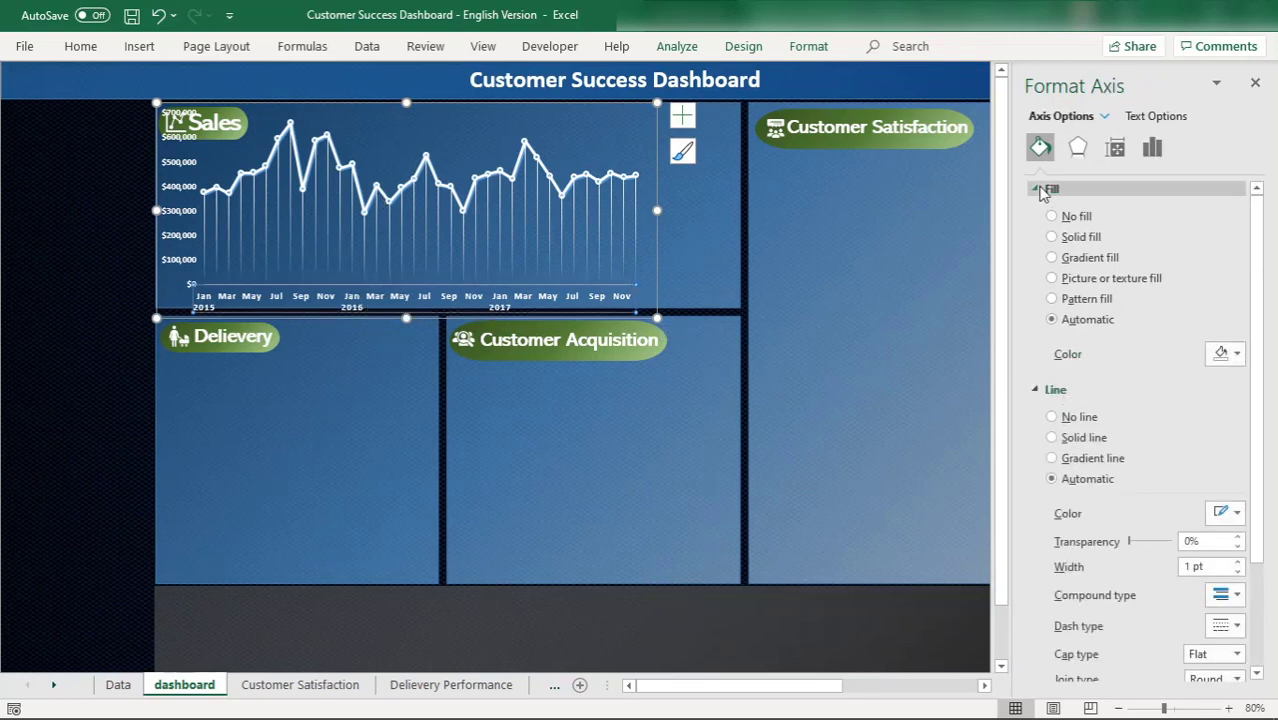
pyautogui.click(1153, 148)
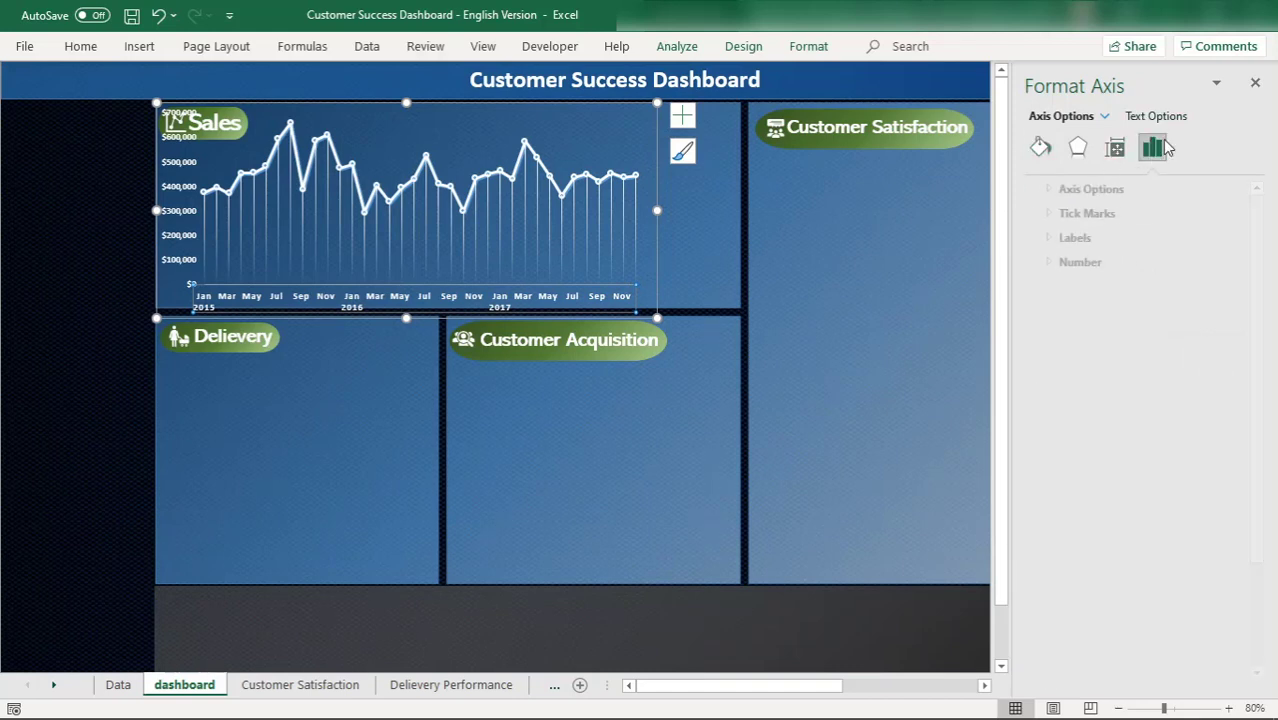
pyautogui.click(1040, 190)
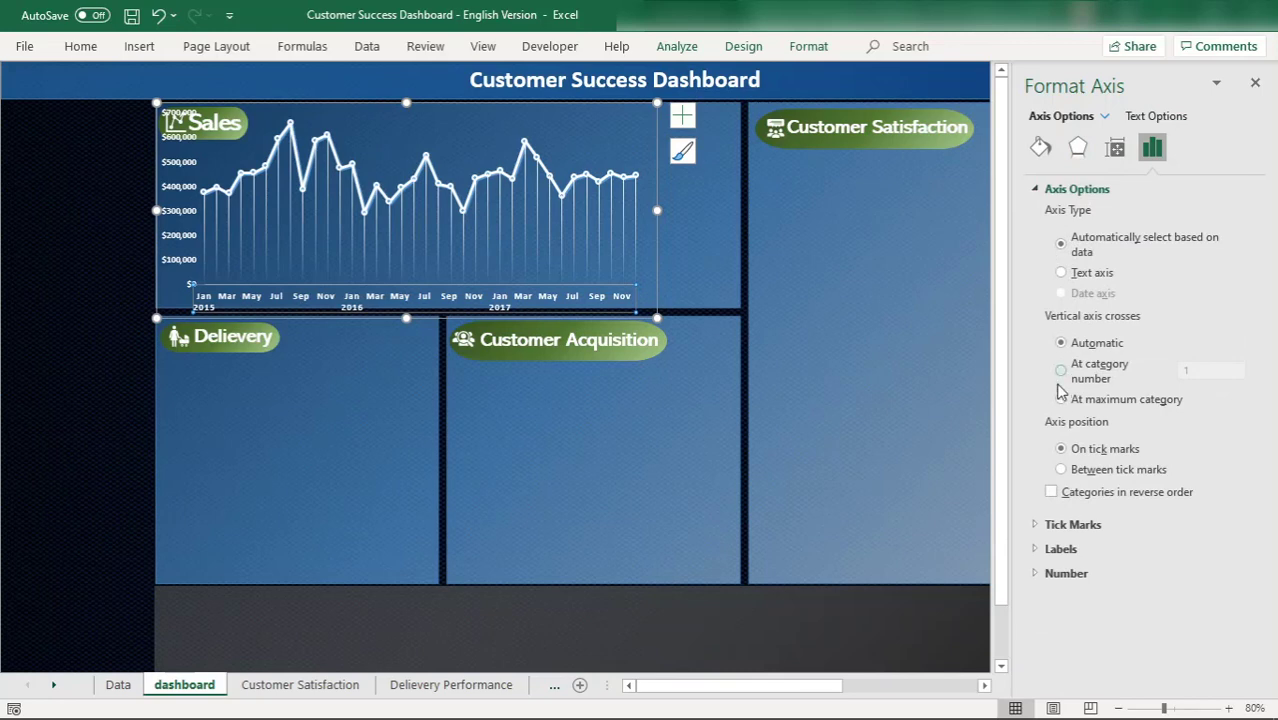
pyautogui.click(1062, 370)
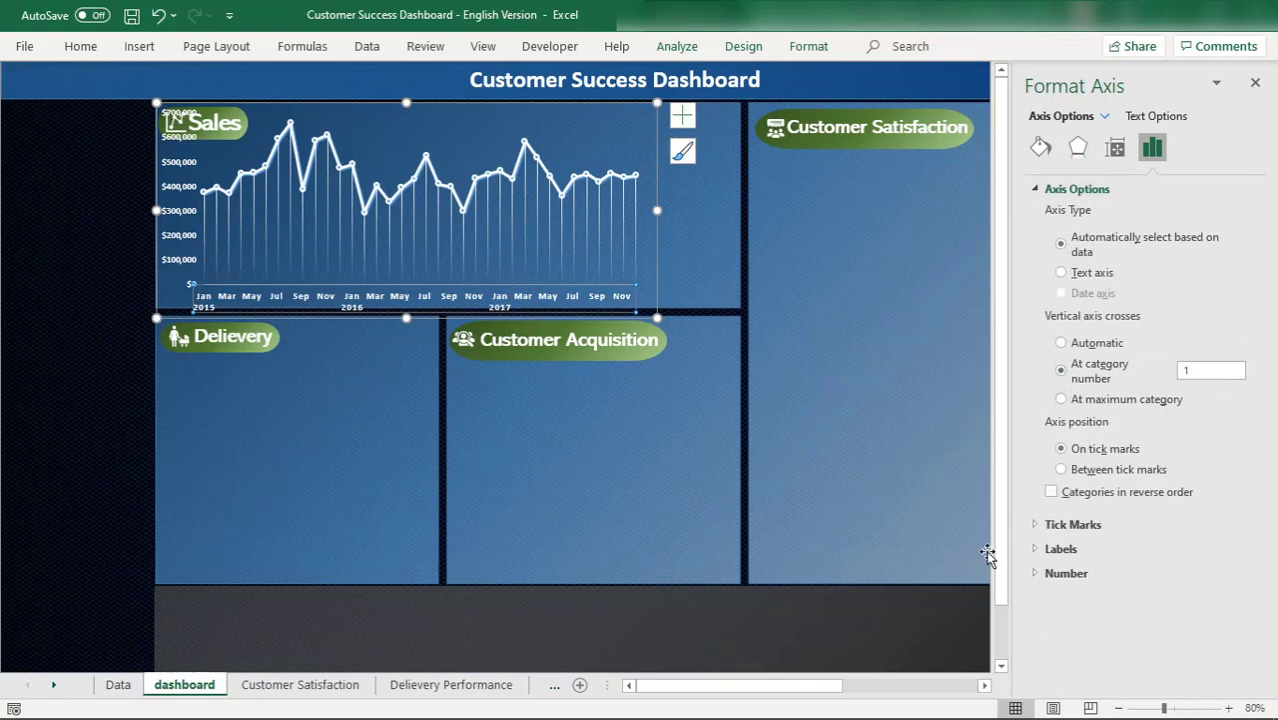
# Step: Review the horizontal axis's tick mark and label settings, and try multi-level category labels on the Sales chart
pyautogui.click(1034, 525)
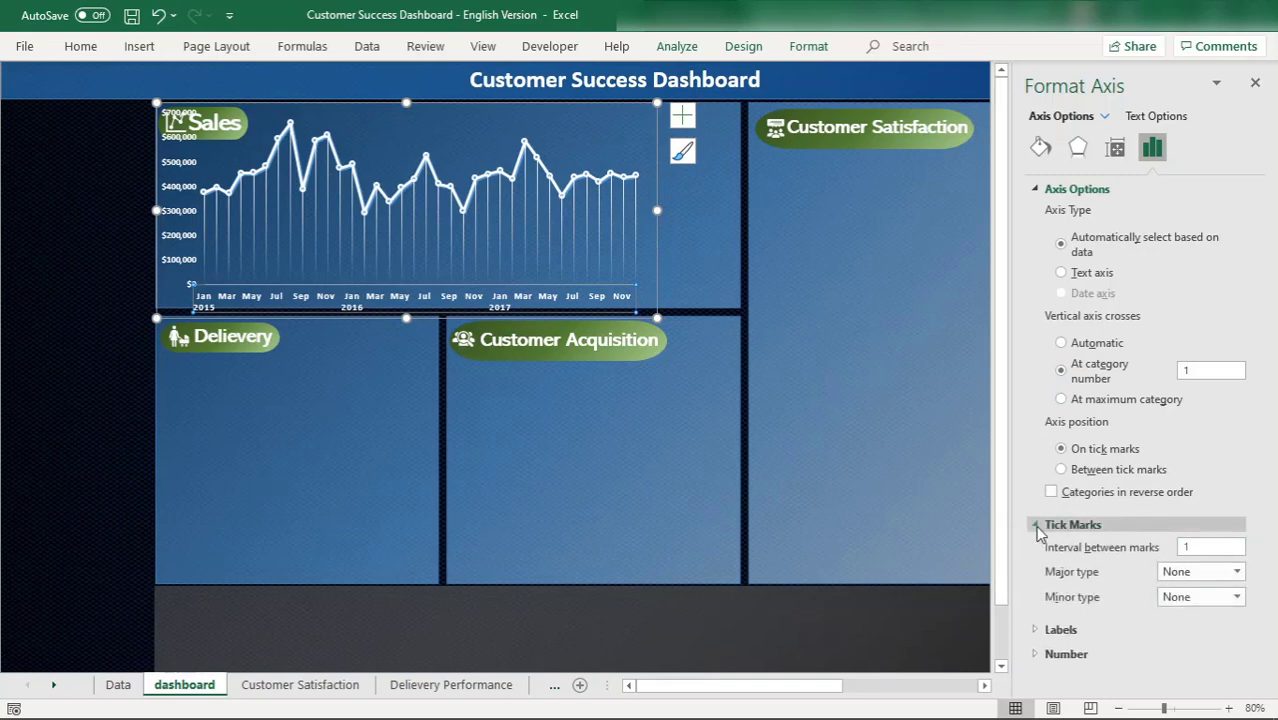
pyautogui.click(1036, 526)
pyautogui.click(1033, 548)
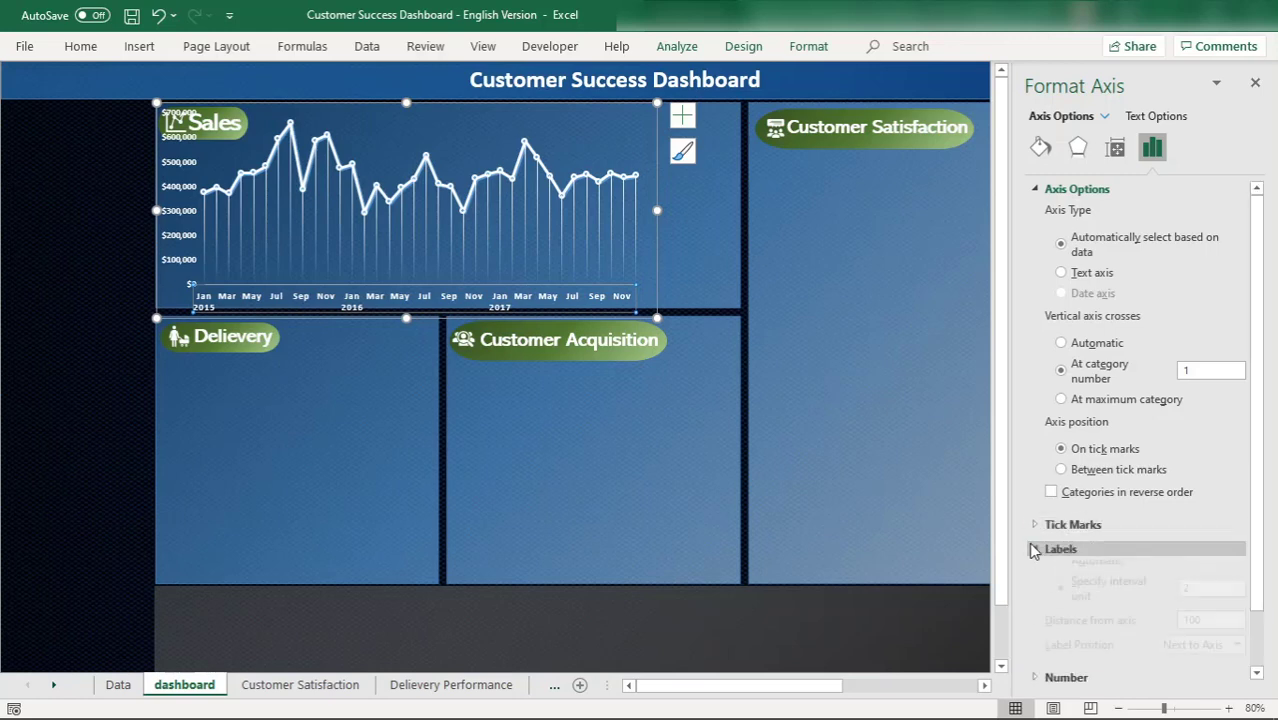
pyautogui.click(1263, 628)
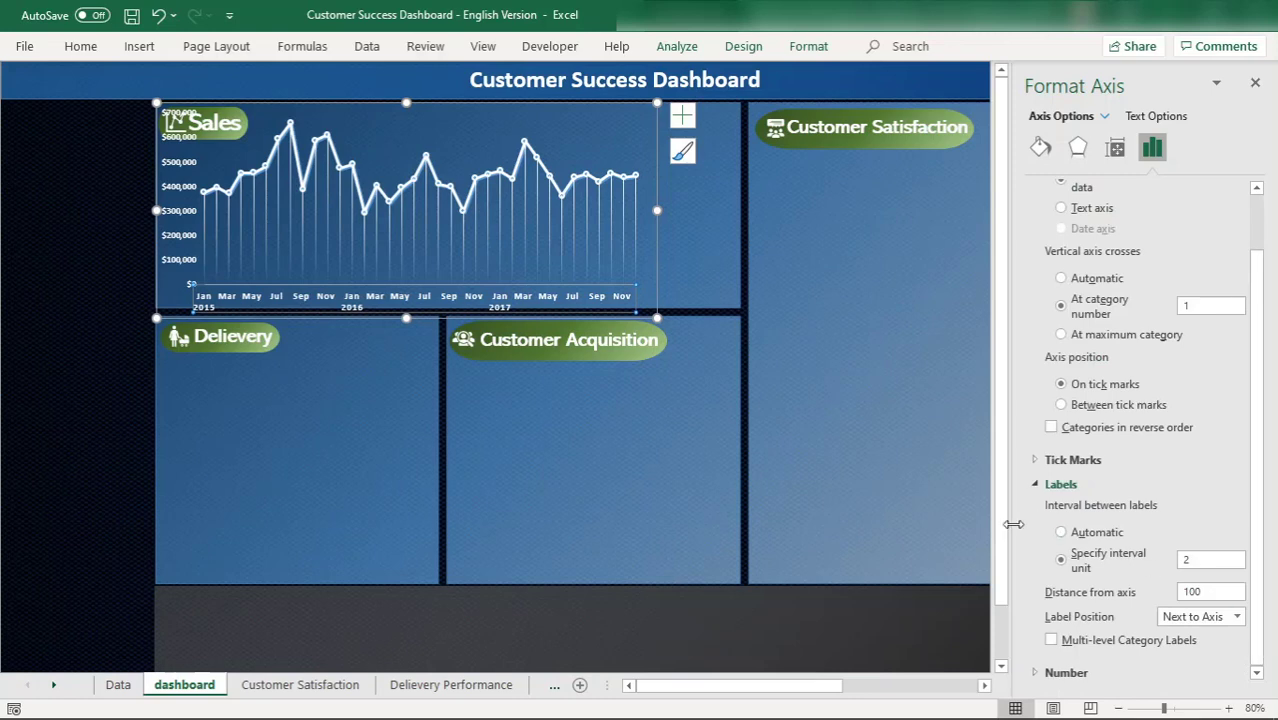
pyautogui.click(1036, 486)
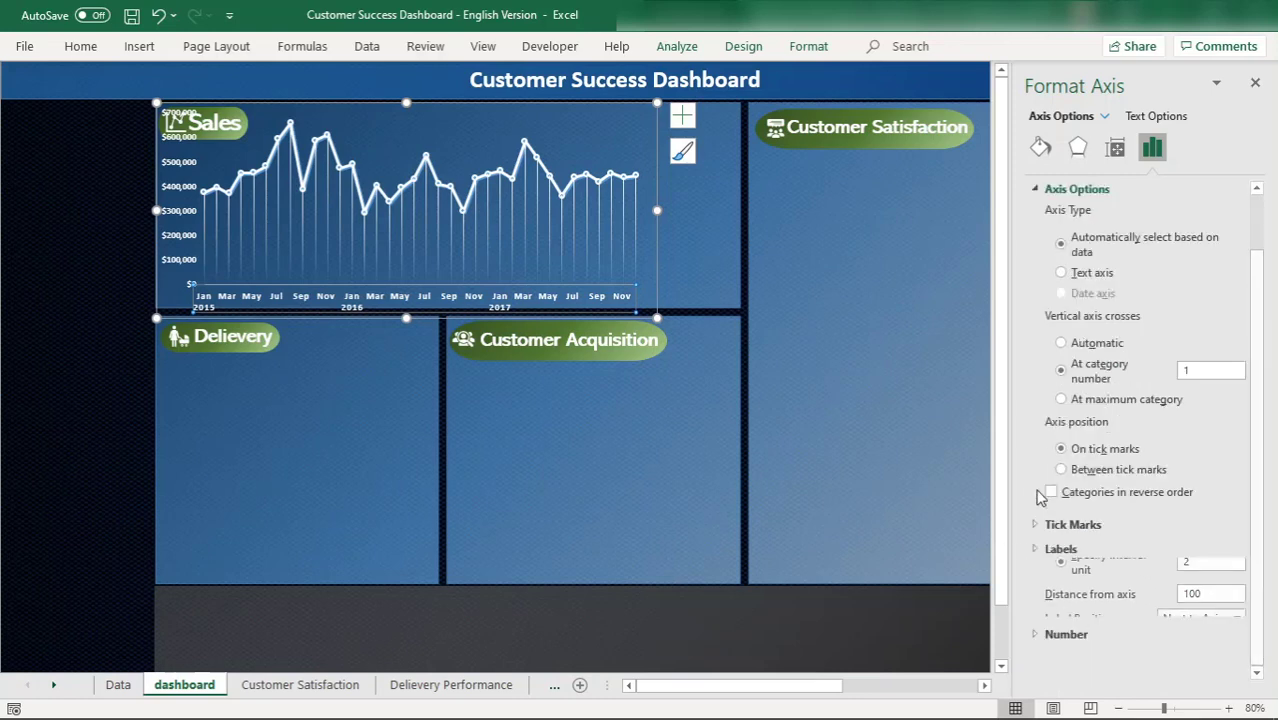
pyautogui.click(1034, 550)
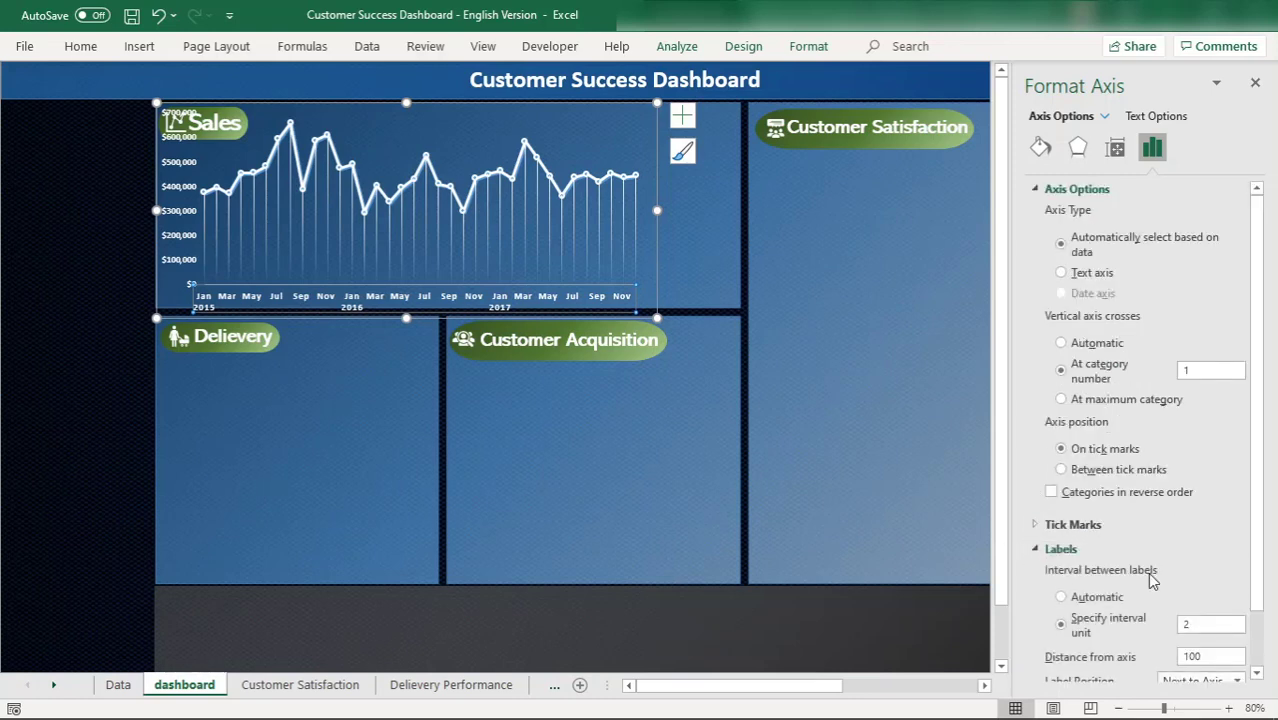
pyautogui.click(1258, 628)
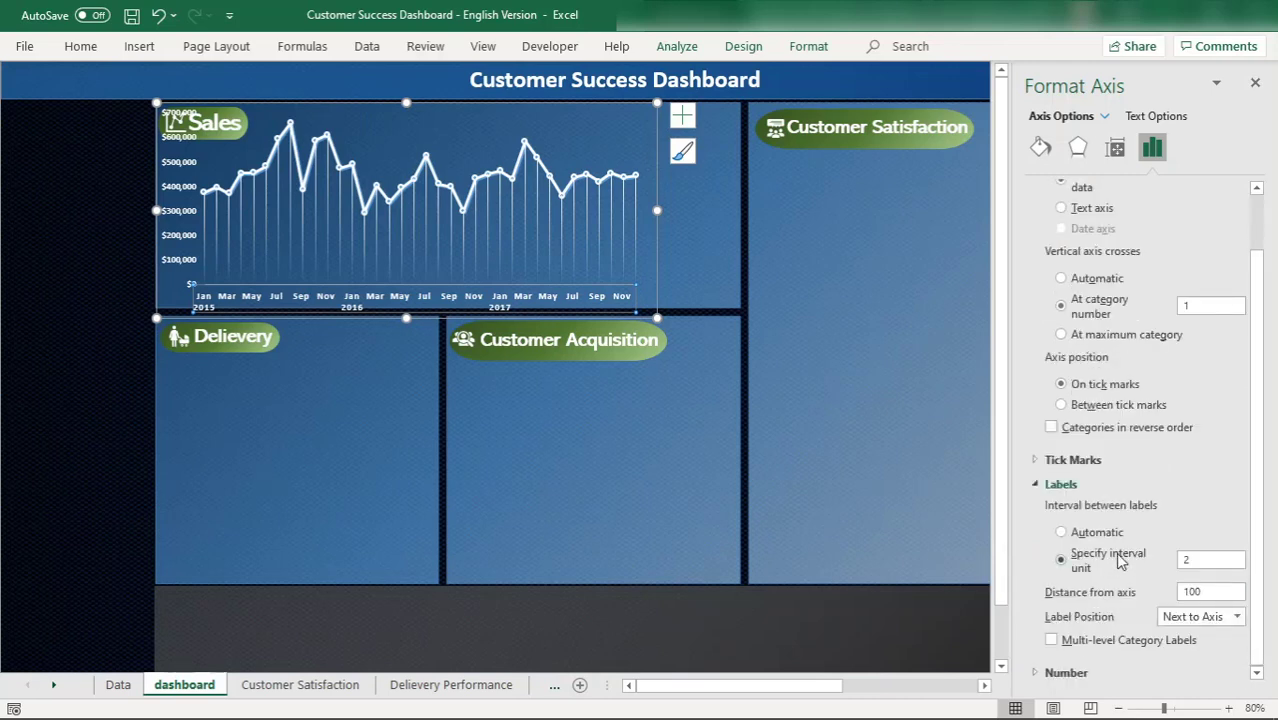
pyautogui.click(1051, 641)
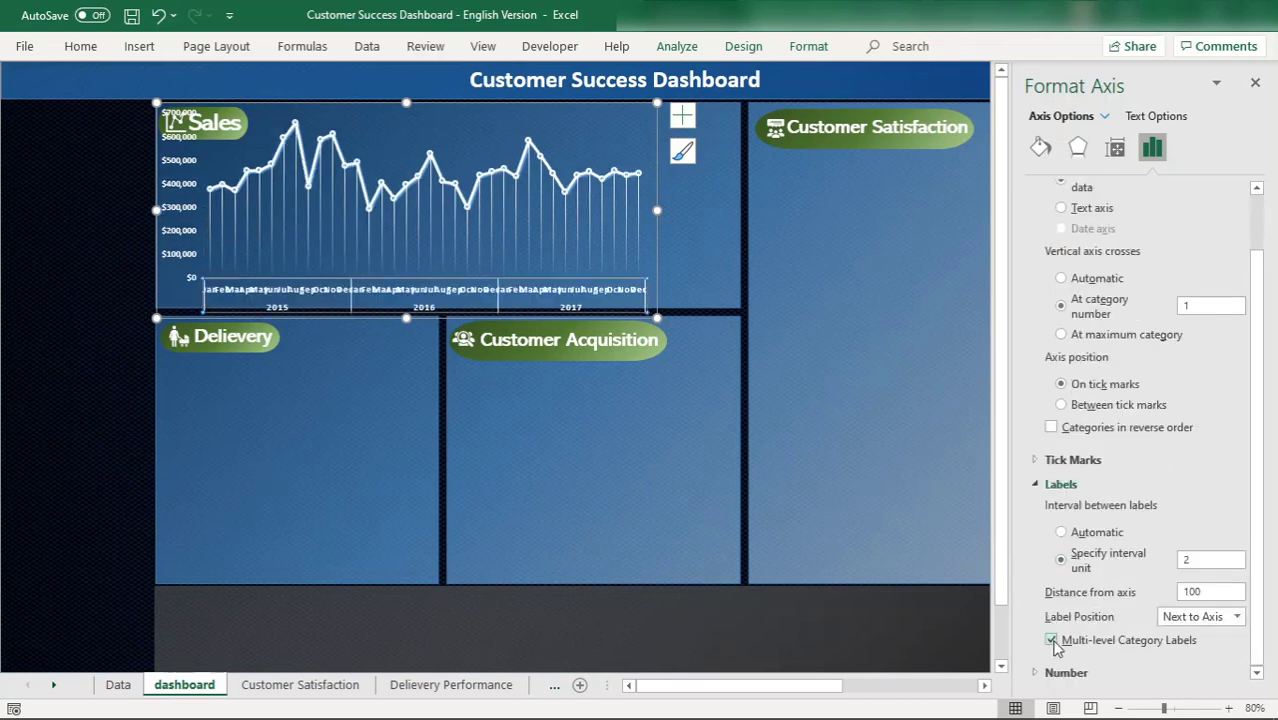
pyautogui.click(1051, 641)
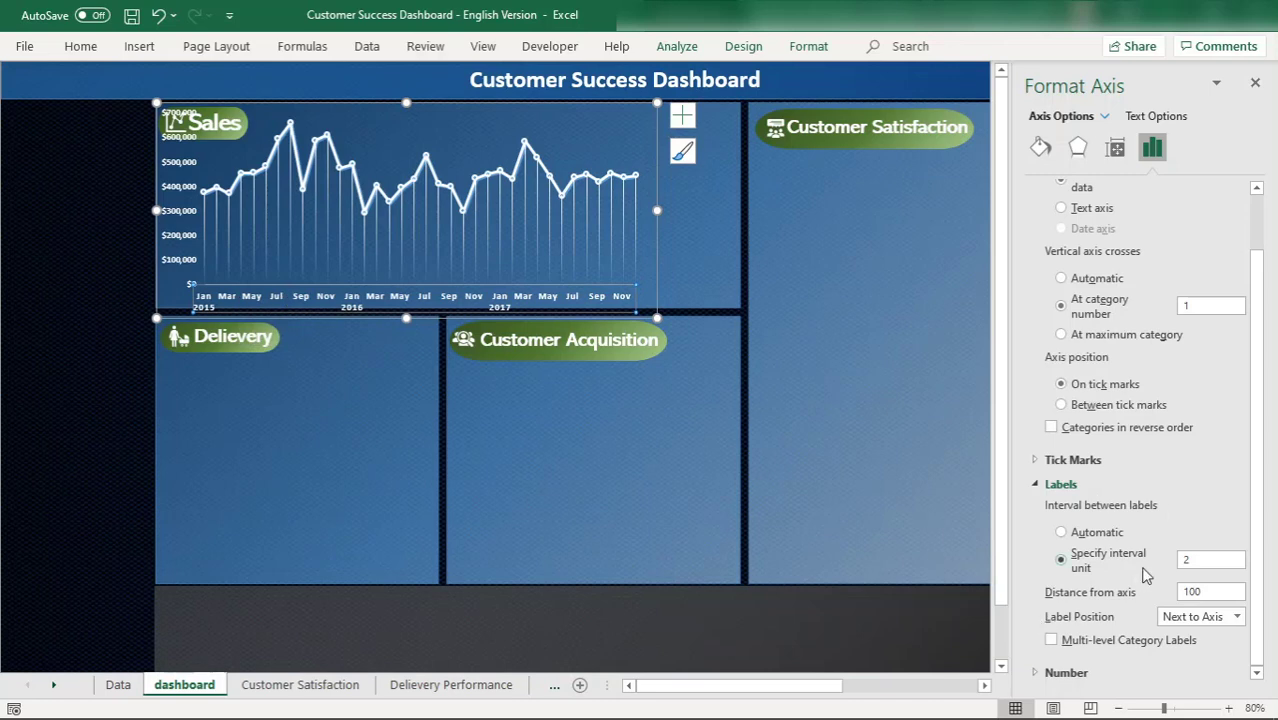
# Step: Shrink the Sales chart and place it below the Sales heading, against the section's left edge
pyautogui.click(1257, 84)
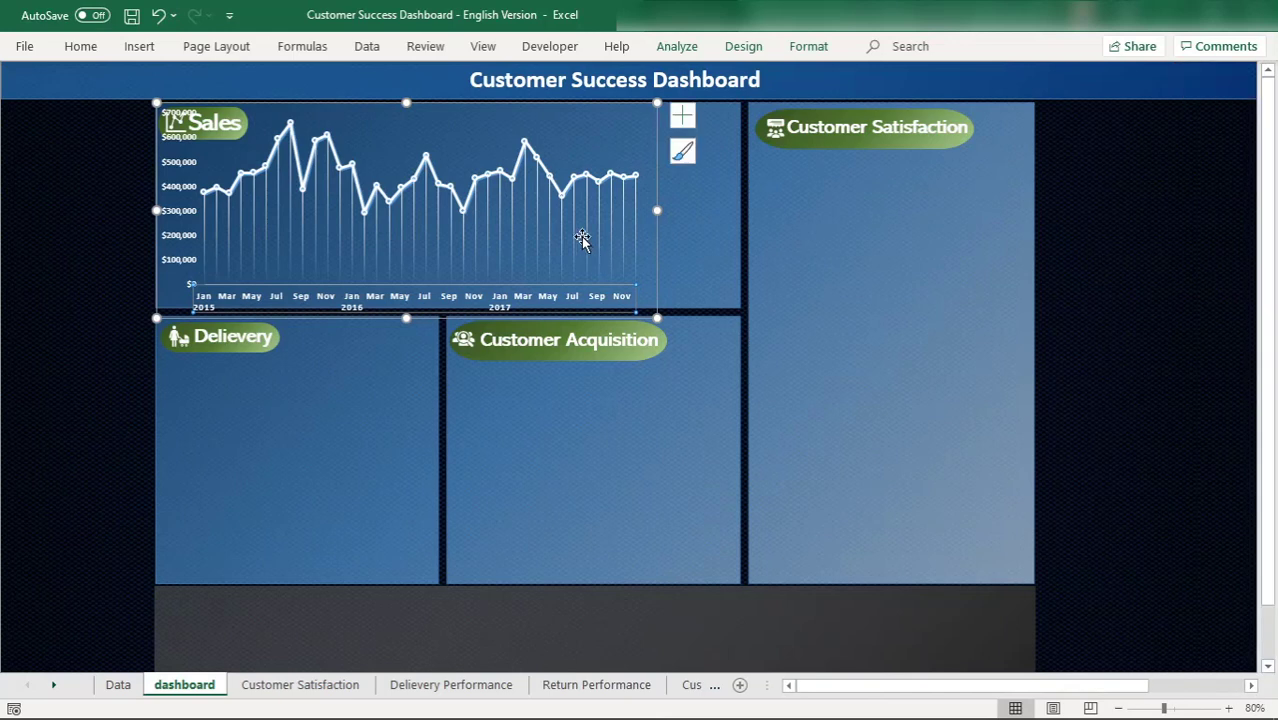
pyautogui.moveTo(657, 103); pyautogui.dragTo(577, 168)
pyautogui.moveTo(344, 169)
pyautogui.mouseDown()
pyautogui.moveTo(355, 154)
pyautogui.moveTo(341, 154)
pyautogui.mouseUp()
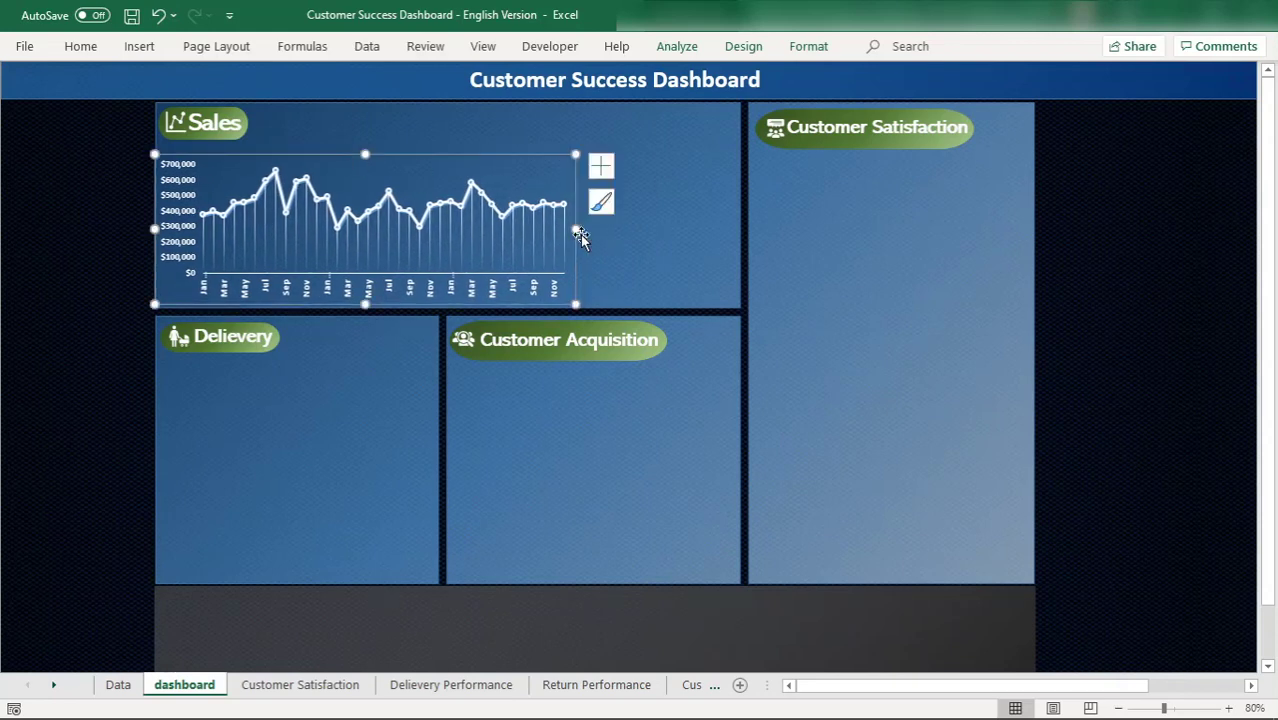
pyautogui.moveTo(576, 229); pyautogui.dragTo(534, 228)
# Step: Try multi-level category labels with a changed label interval on the resized Sales chart's horizontal axis
pyautogui.click(384, 290)
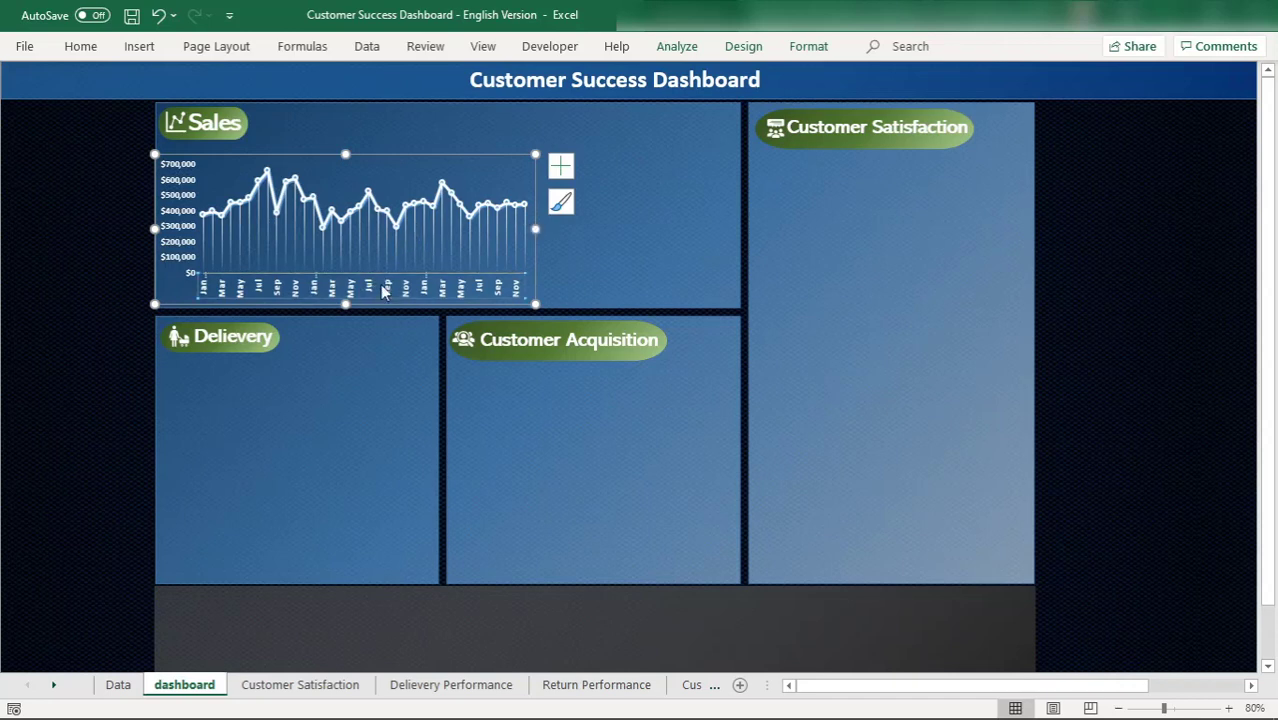
pyautogui.rightClick(420, 292)
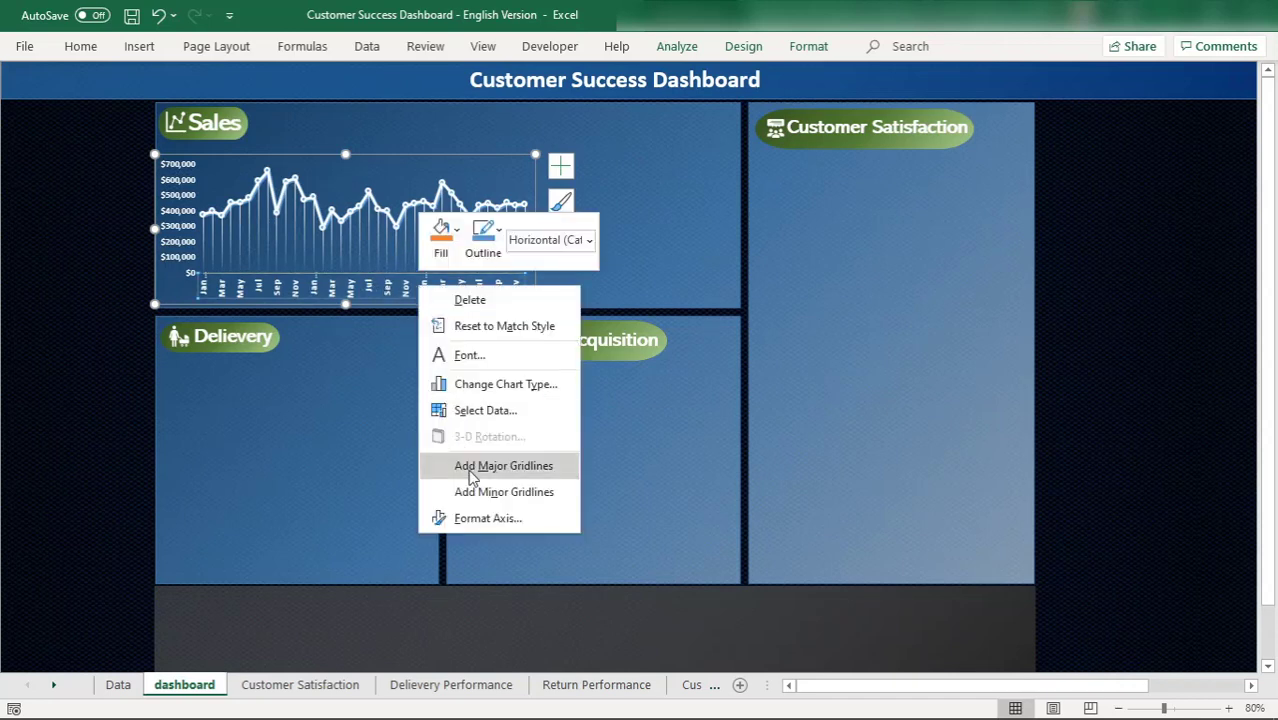
pyautogui.click(471, 517)
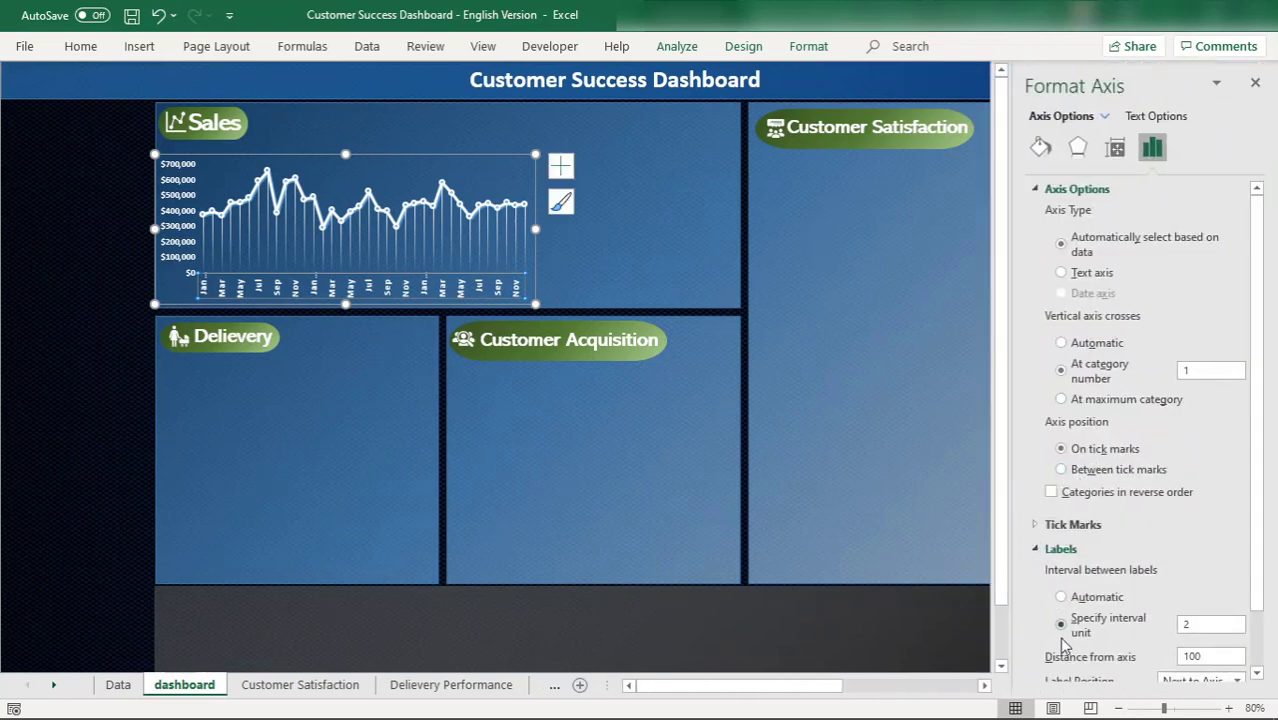
pyautogui.click(1263, 632)
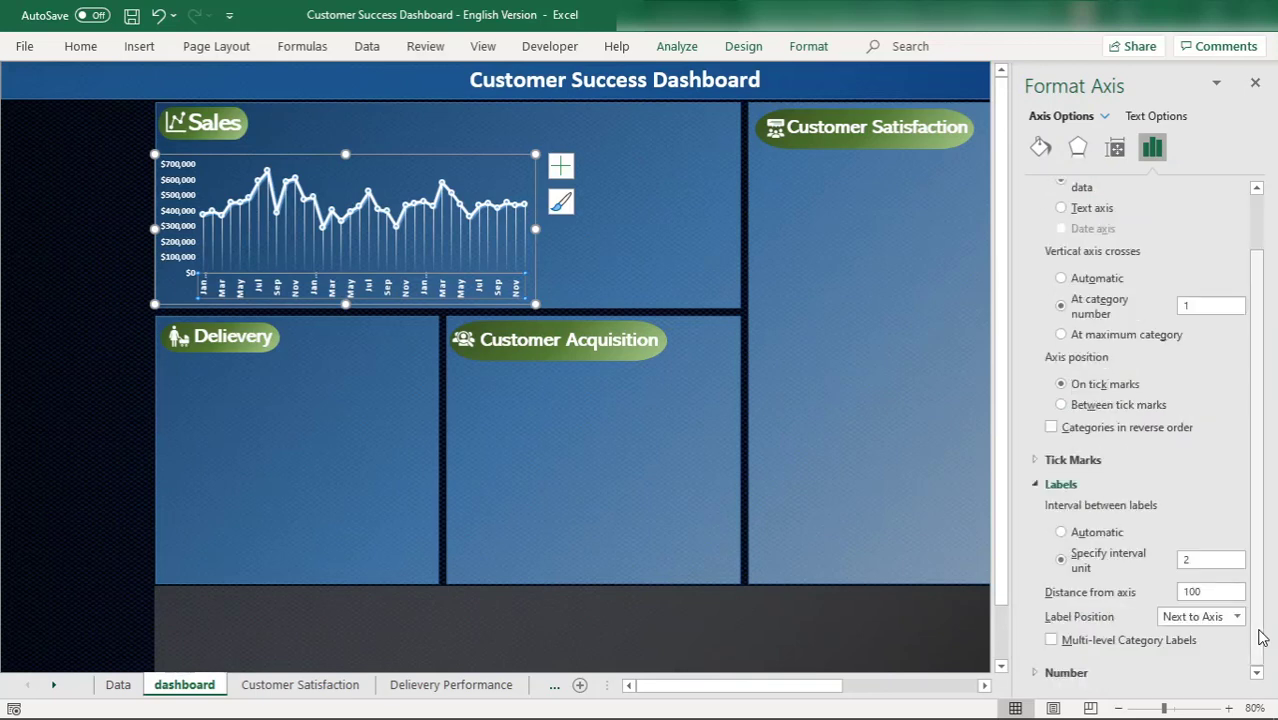
pyautogui.click(1206, 622)
pyautogui.click(1206, 622)
pyautogui.click(1051, 641)
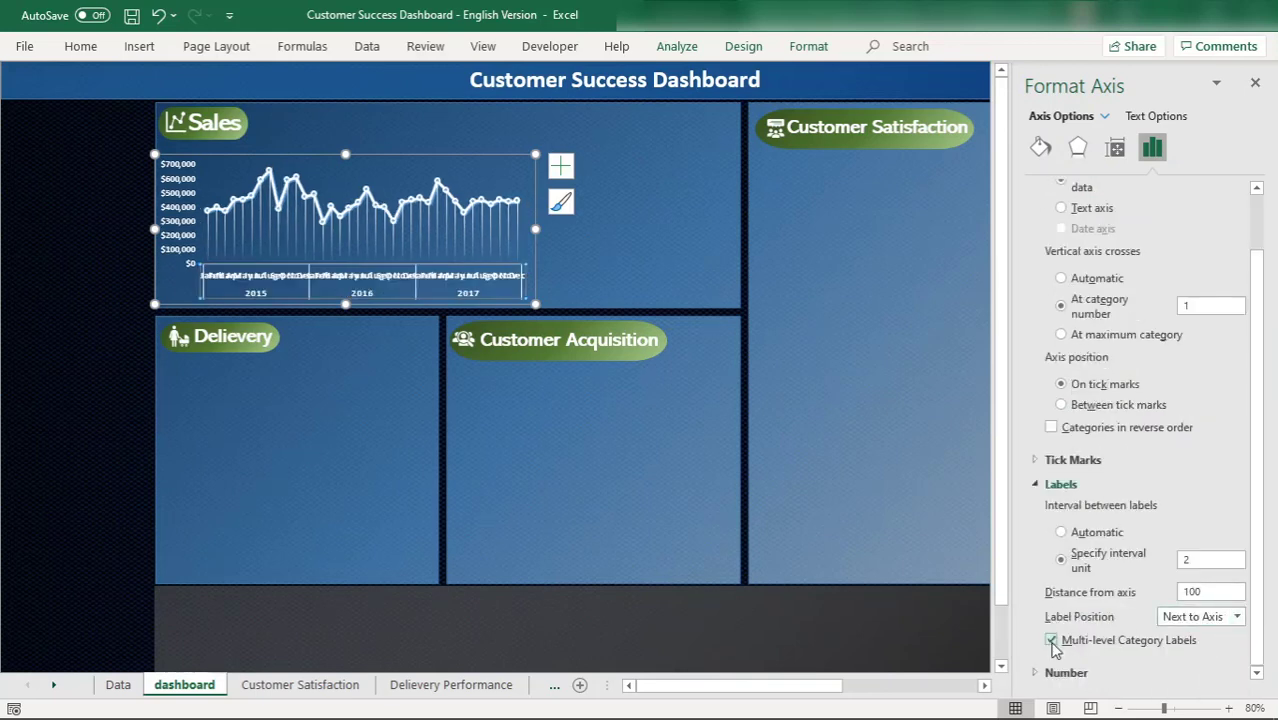
pyautogui.click(1196, 561)
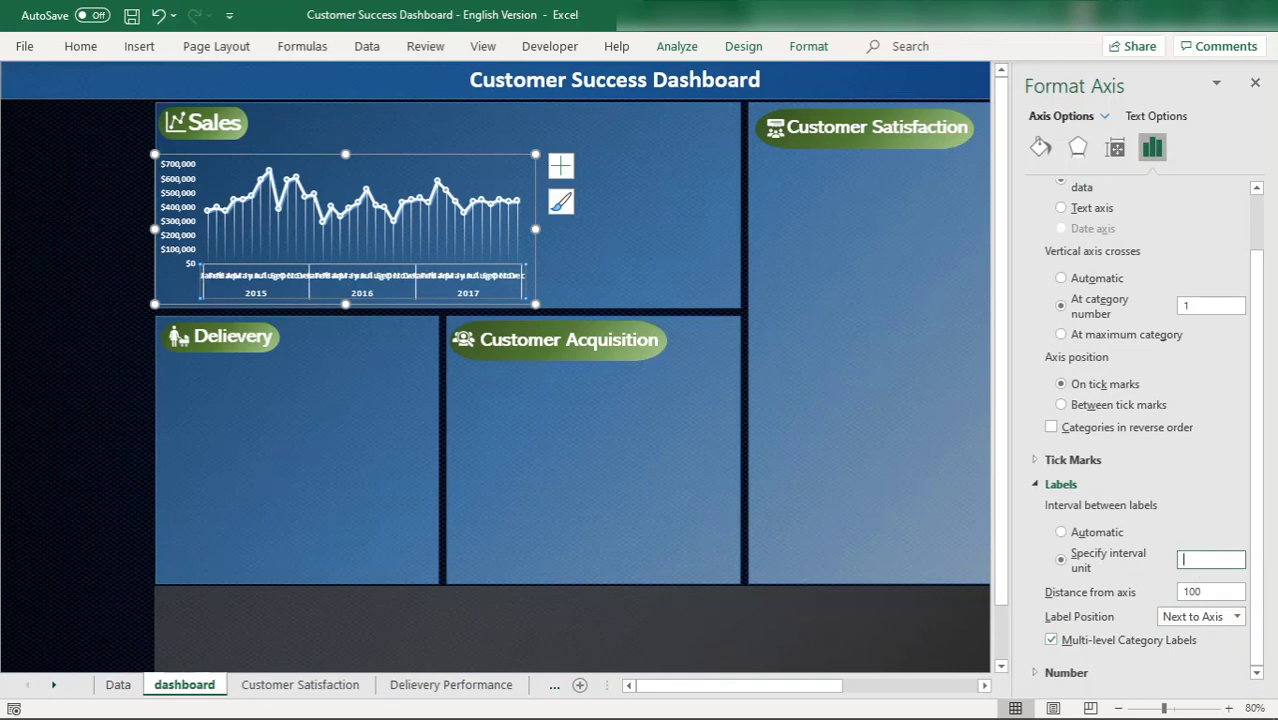
pyautogui.press('Return')
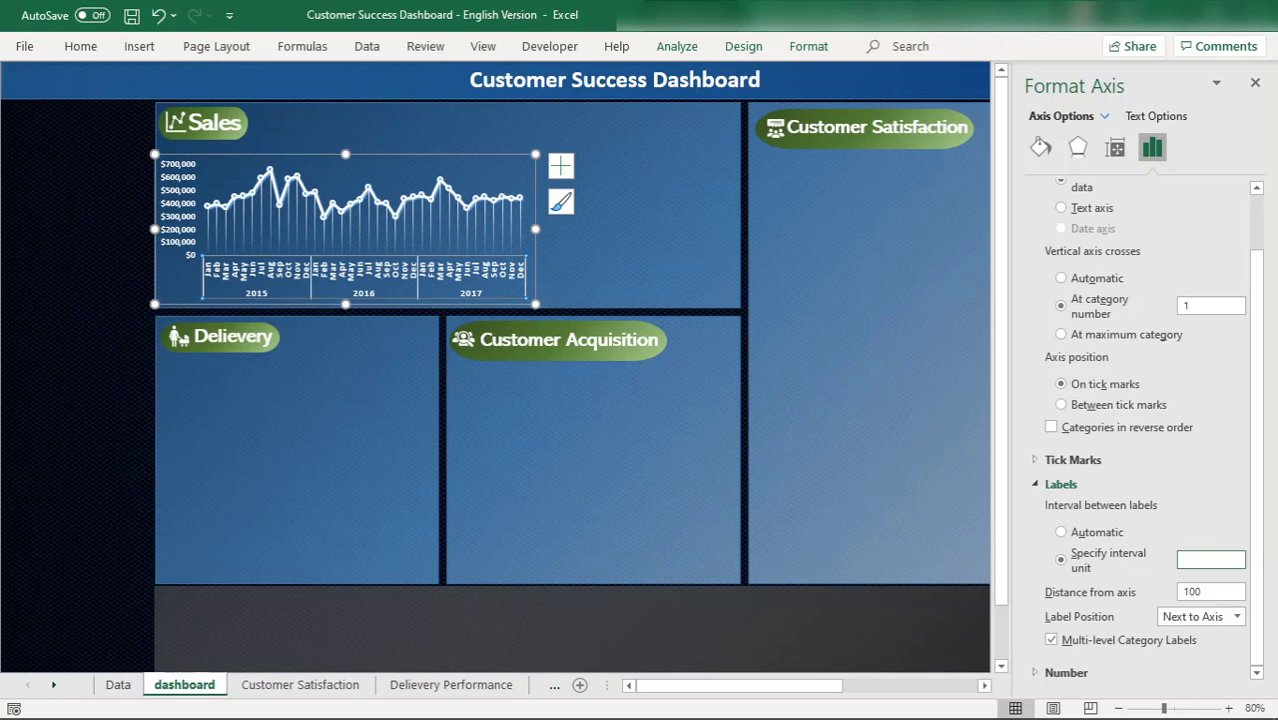
pyautogui.click(1051, 640)
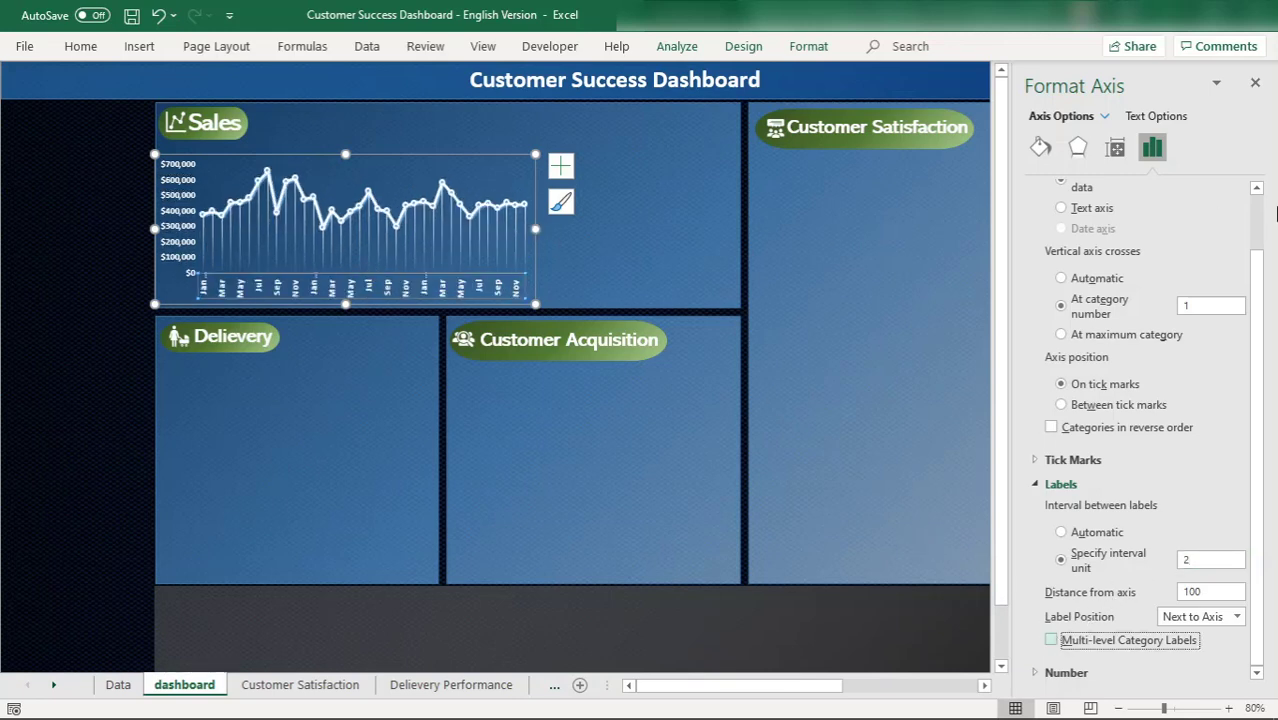
# Step: Try the horizontal axis position between tick marks, and set it back to on tick marks
pyautogui.scroll(2, 1263, 228)
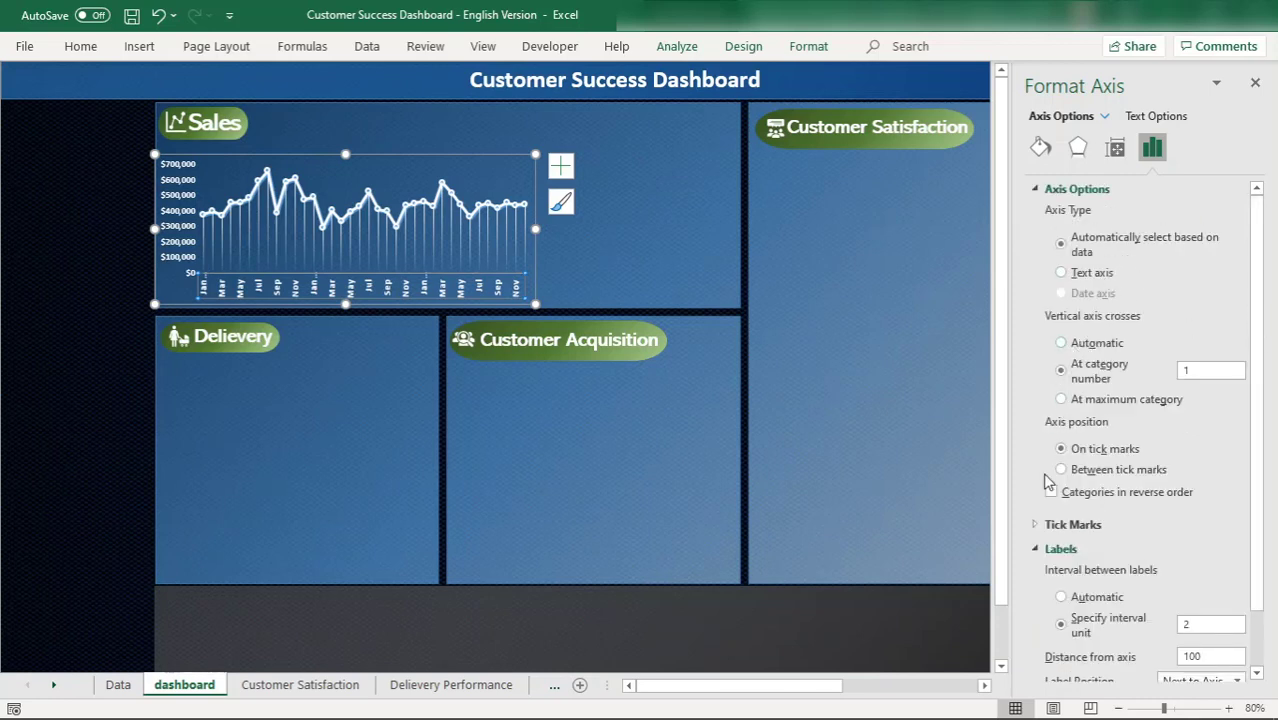
pyautogui.click(1066, 472)
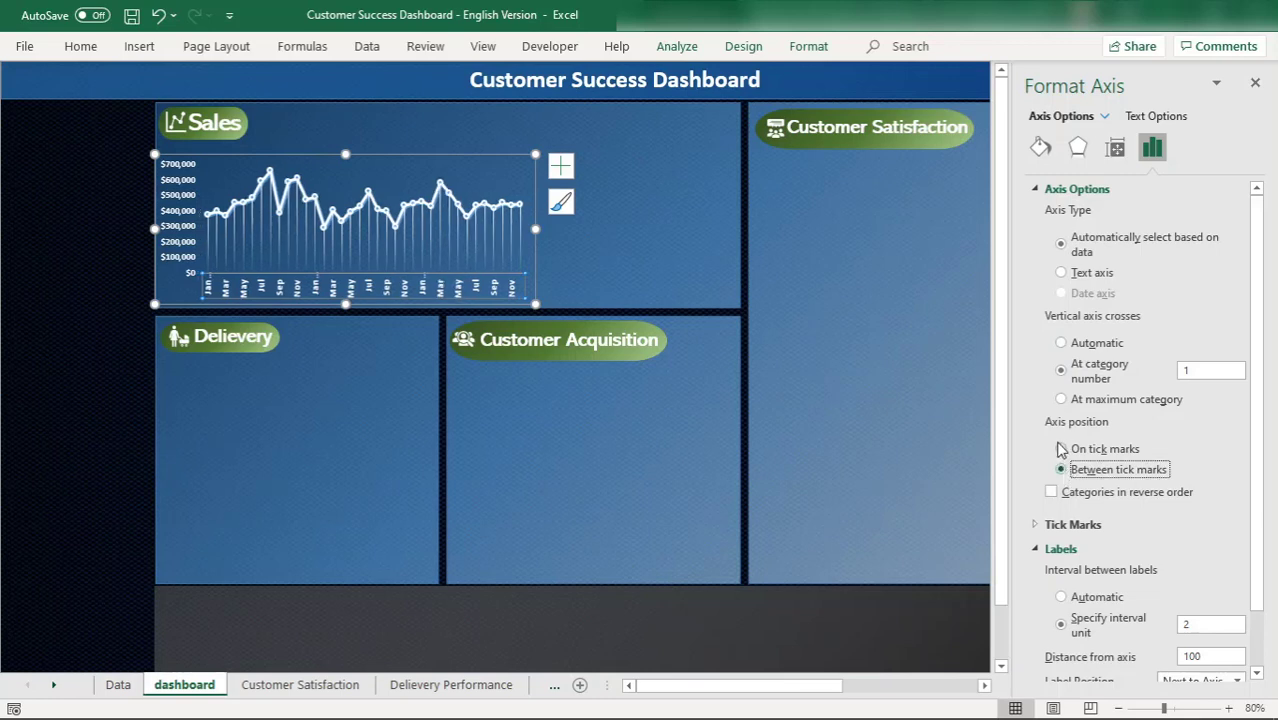
pyautogui.click(1062, 449)
pyautogui.moveTo(1255, 308); pyautogui.dragTo(1275, 488)
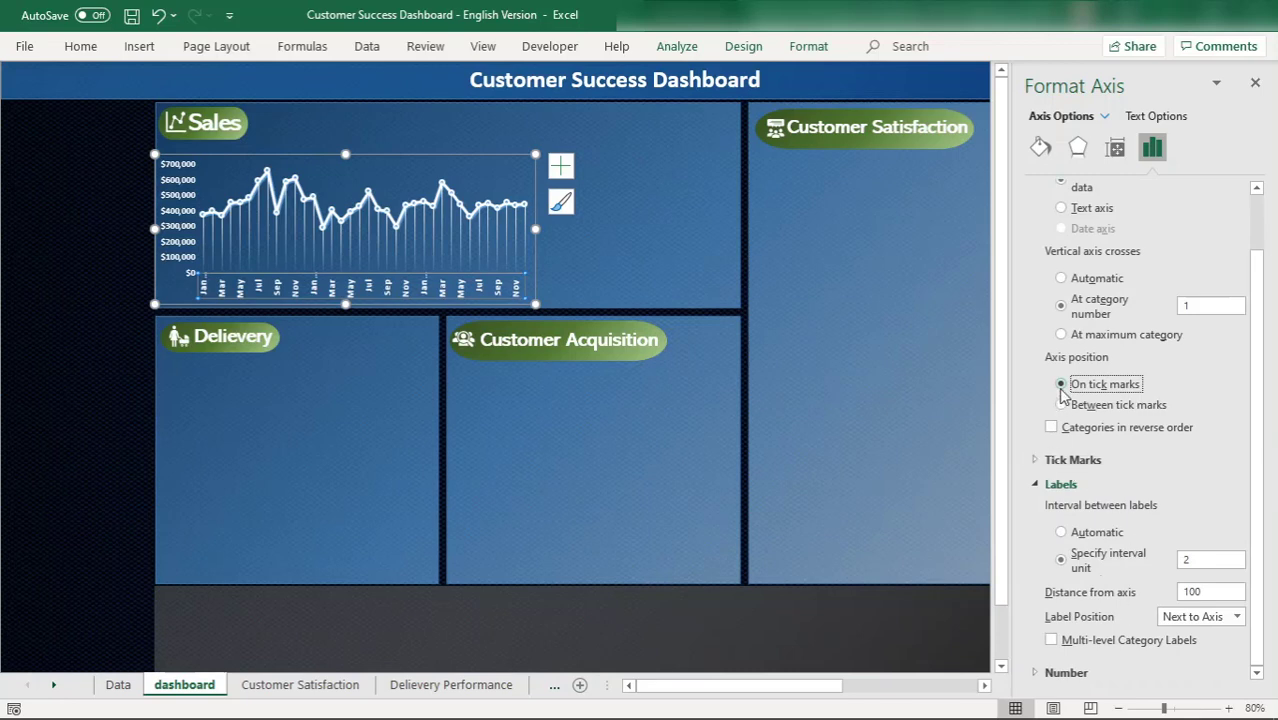
pyautogui.click(1063, 406)
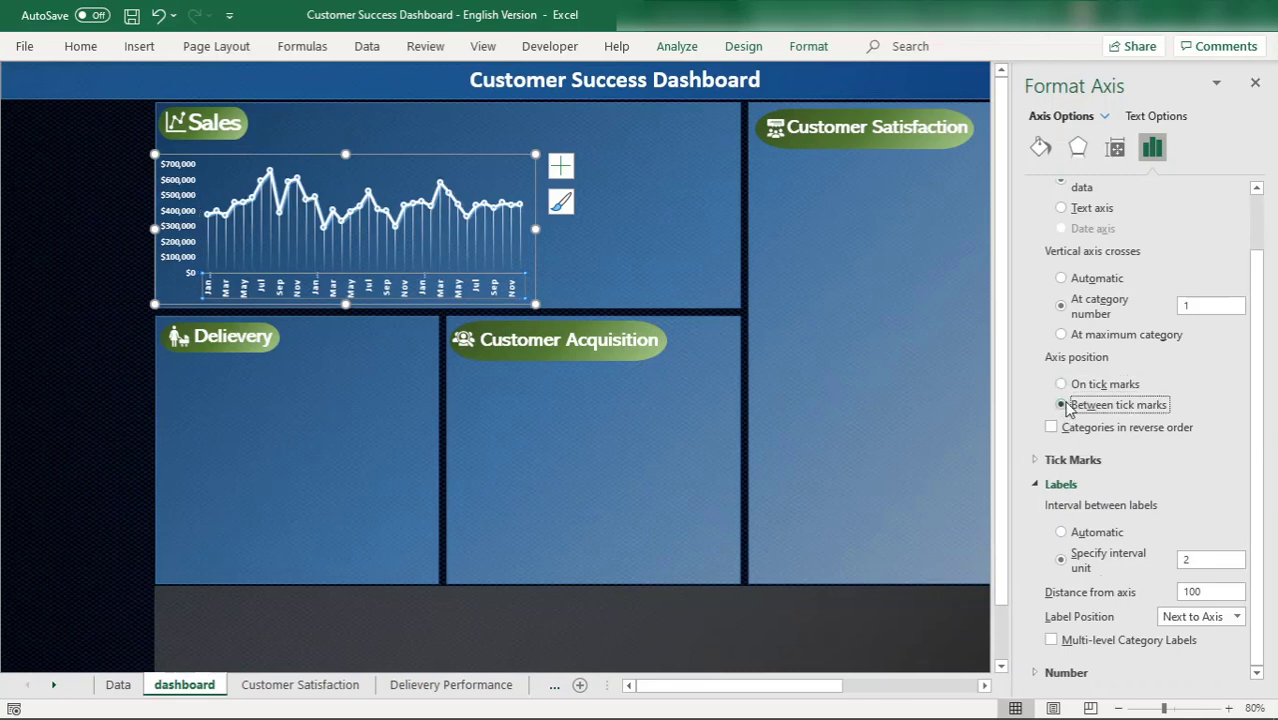
pyautogui.click(1062, 384)
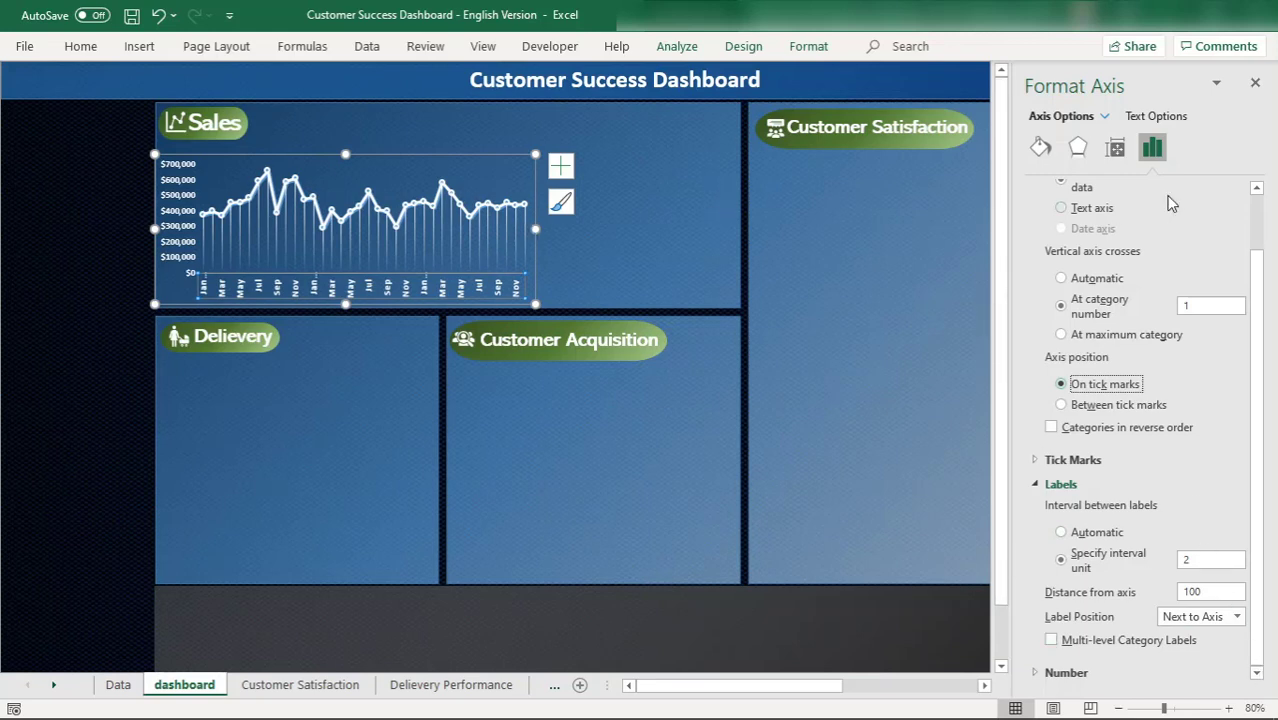
# Step: Apply a gradient line to the March 2017 data point of the Sales chart and select its 74% gradient stop
pyautogui.click(445, 200)
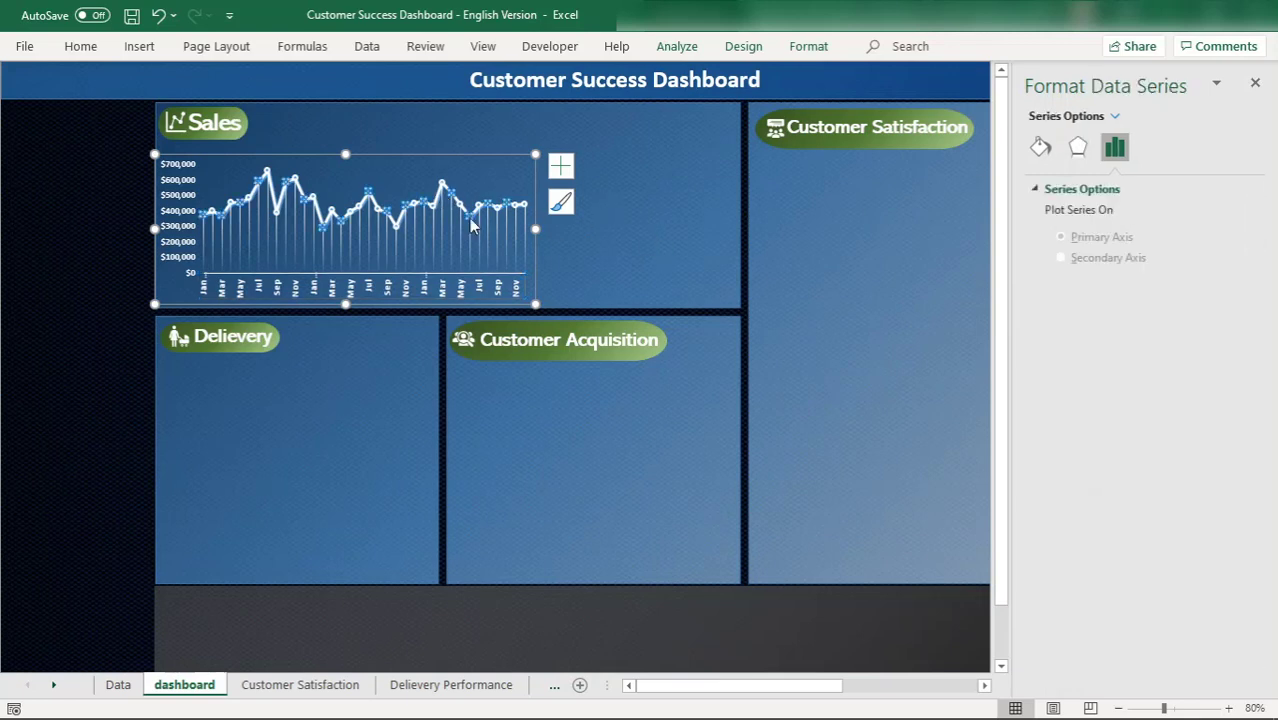
pyautogui.click(440, 194)
pyautogui.click(445, 230)
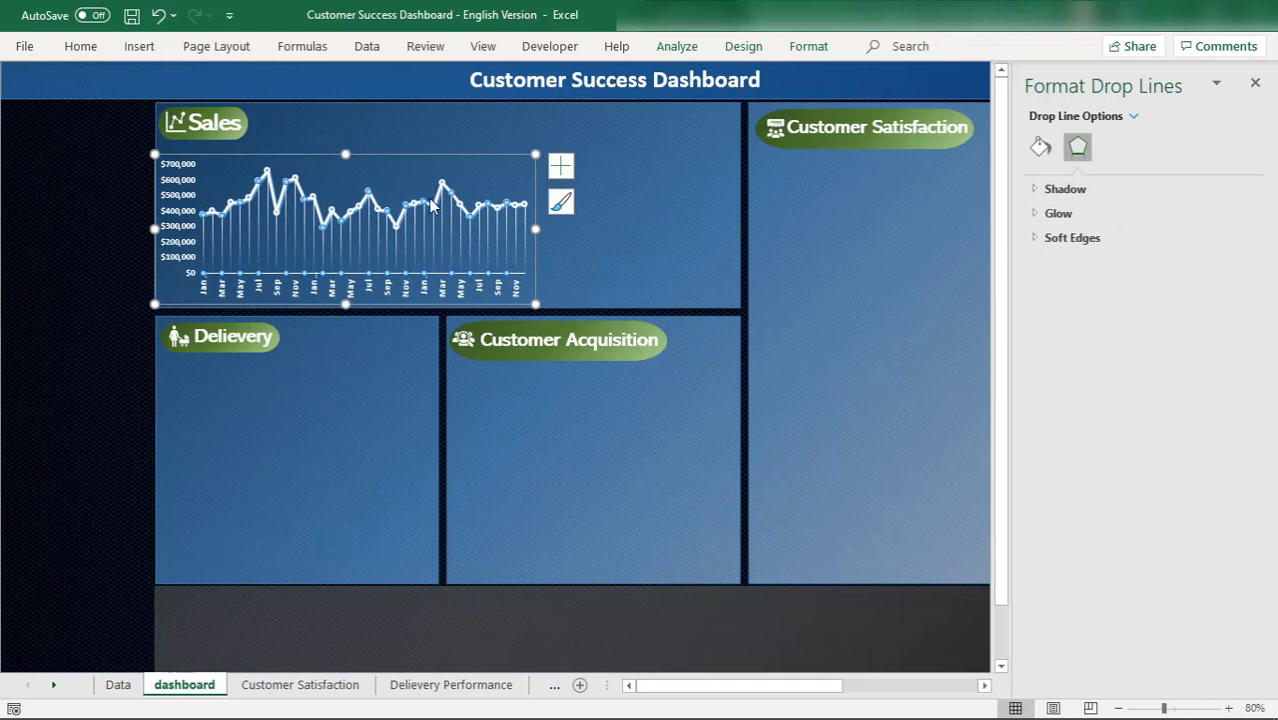
pyautogui.click(436, 202)
pyautogui.click(441, 184)
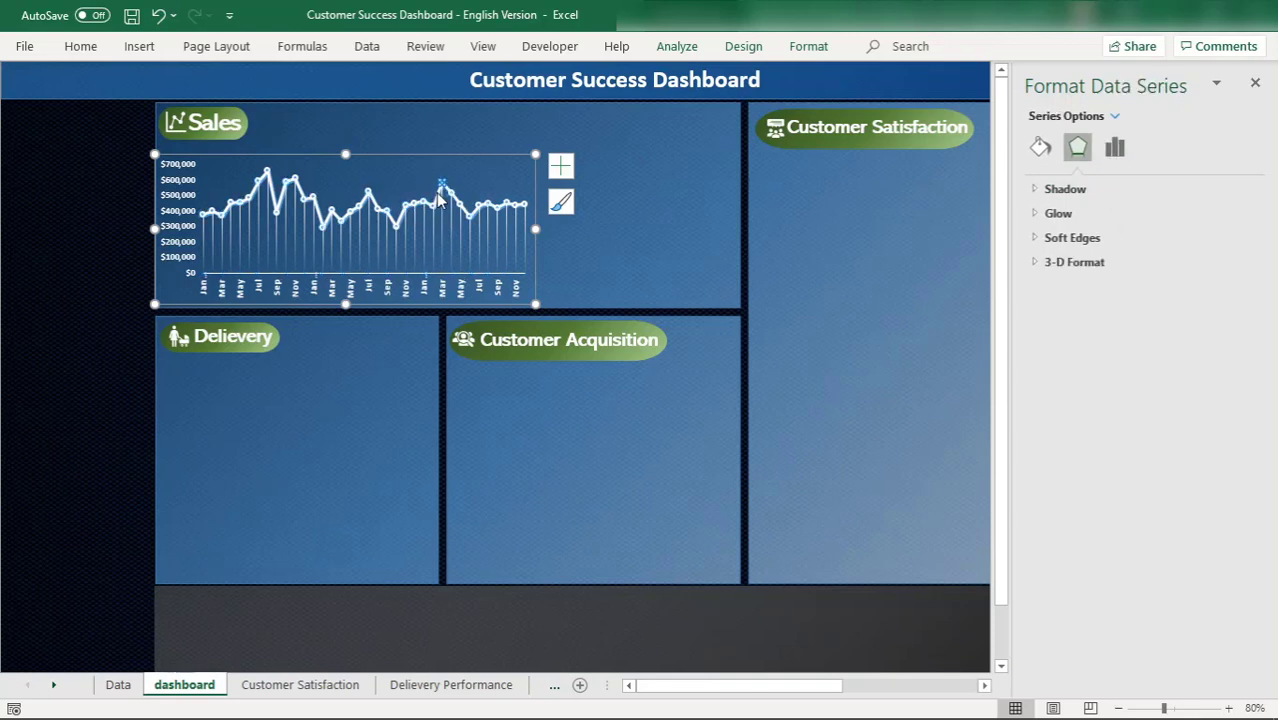
pyautogui.click(1117, 148)
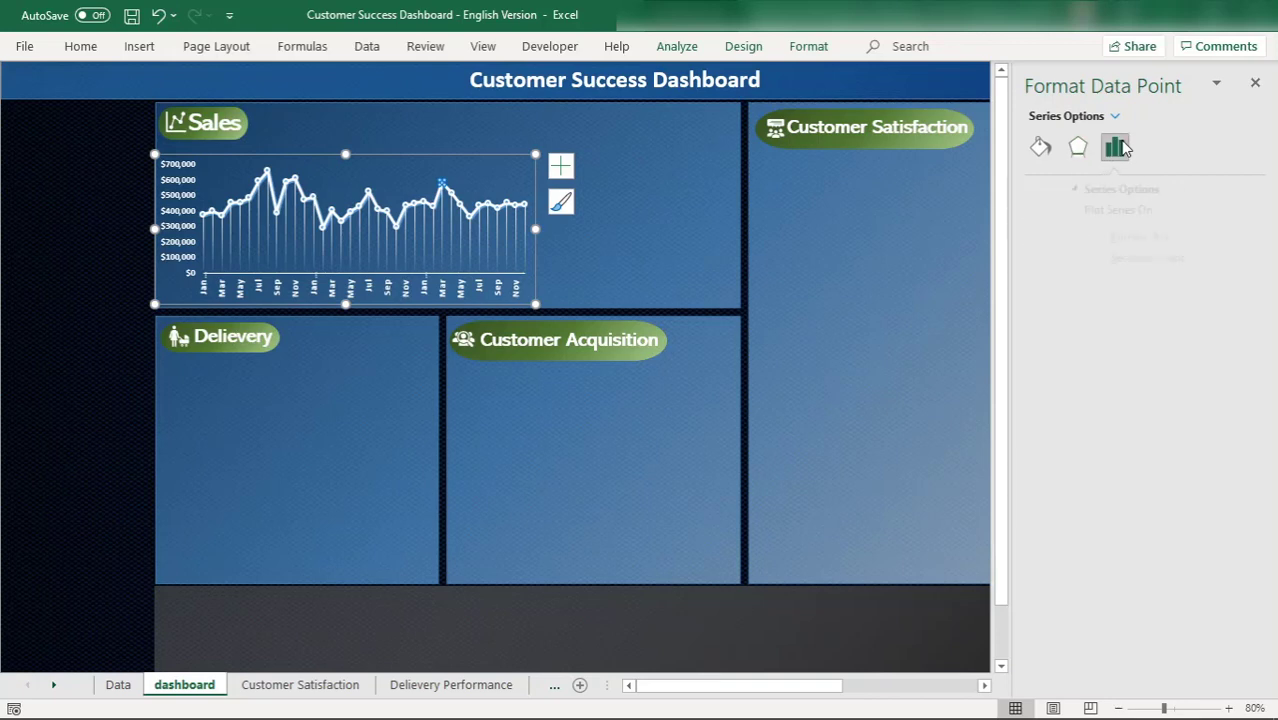
pyautogui.click(1041, 148)
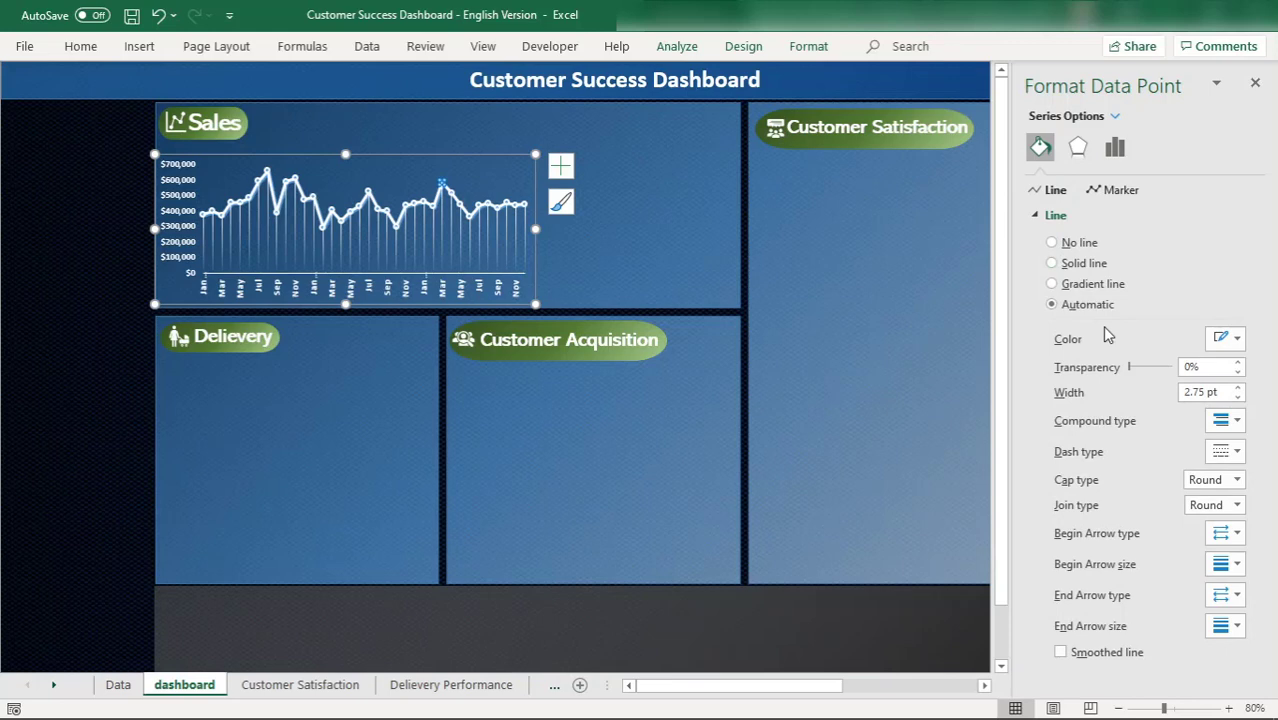
pyautogui.click(1113, 192)
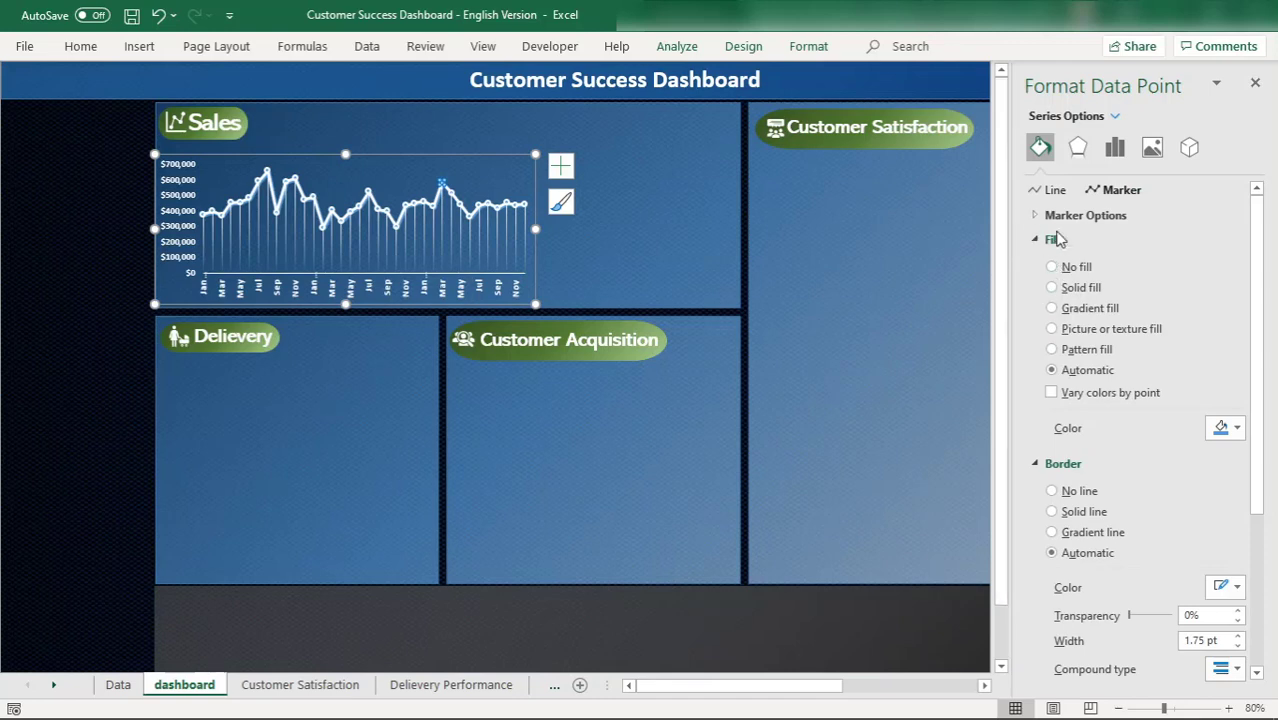
pyautogui.click(1054, 192)
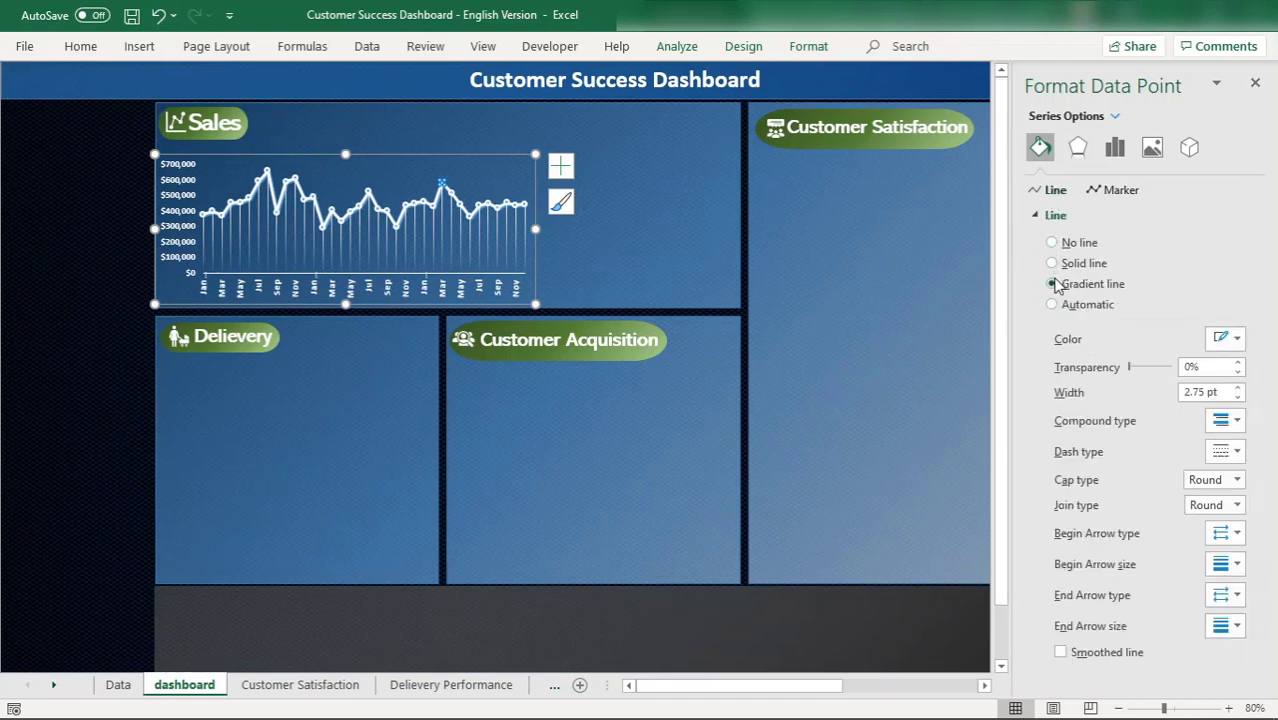
pyautogui.click(1053, 284)
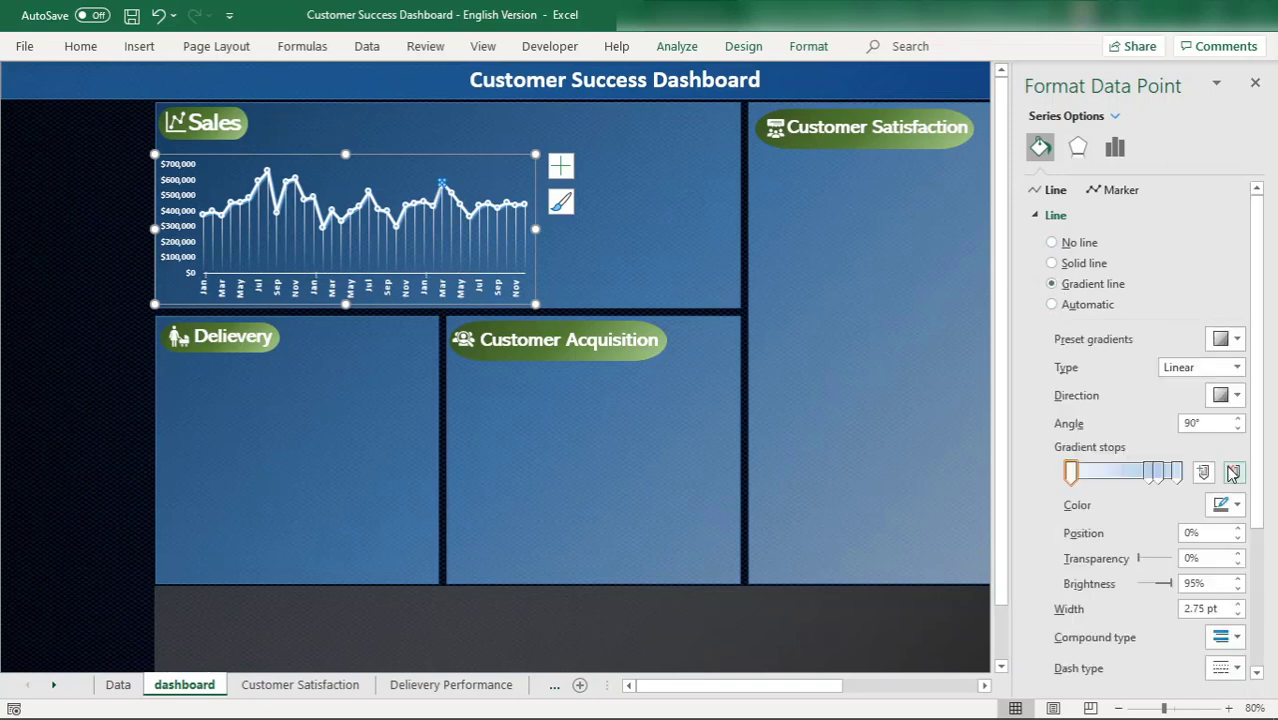
pyautogui.click(1149, 470)
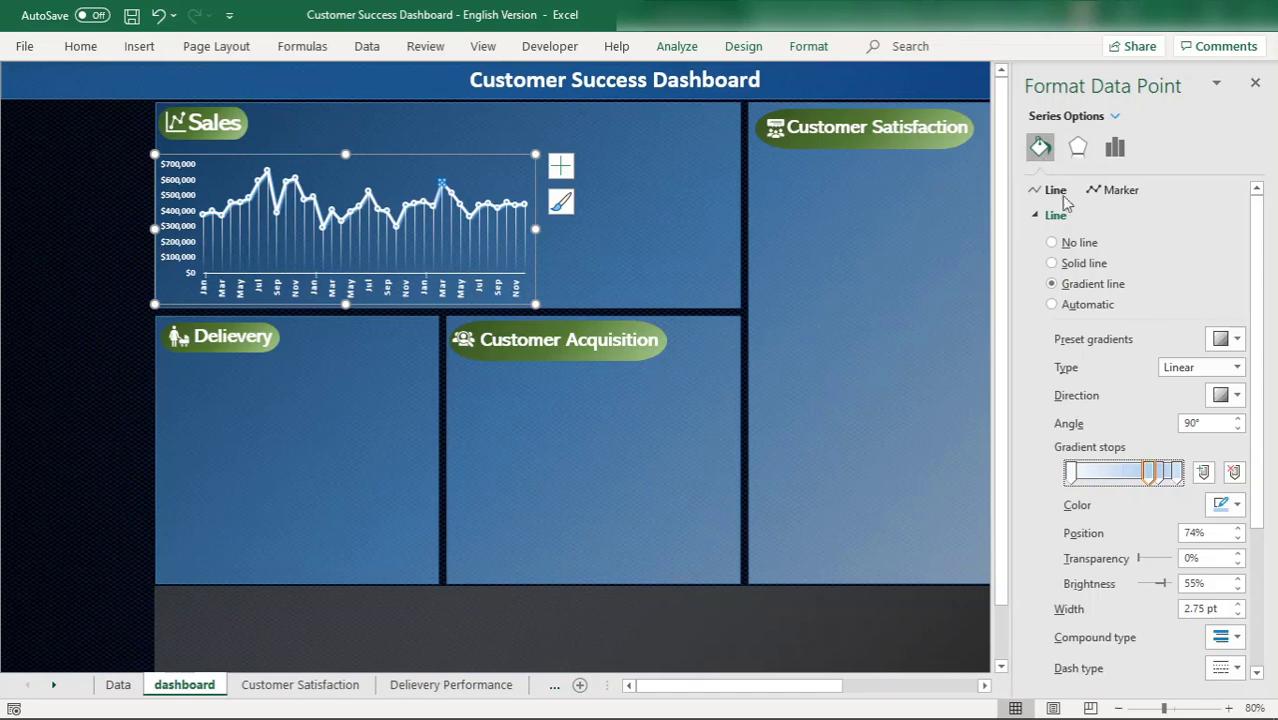
# Step: Give the whole Sales line series a 3 pt gradient line and remove its 83% and 74% gradient stops
pyautogui.click(398, 224)
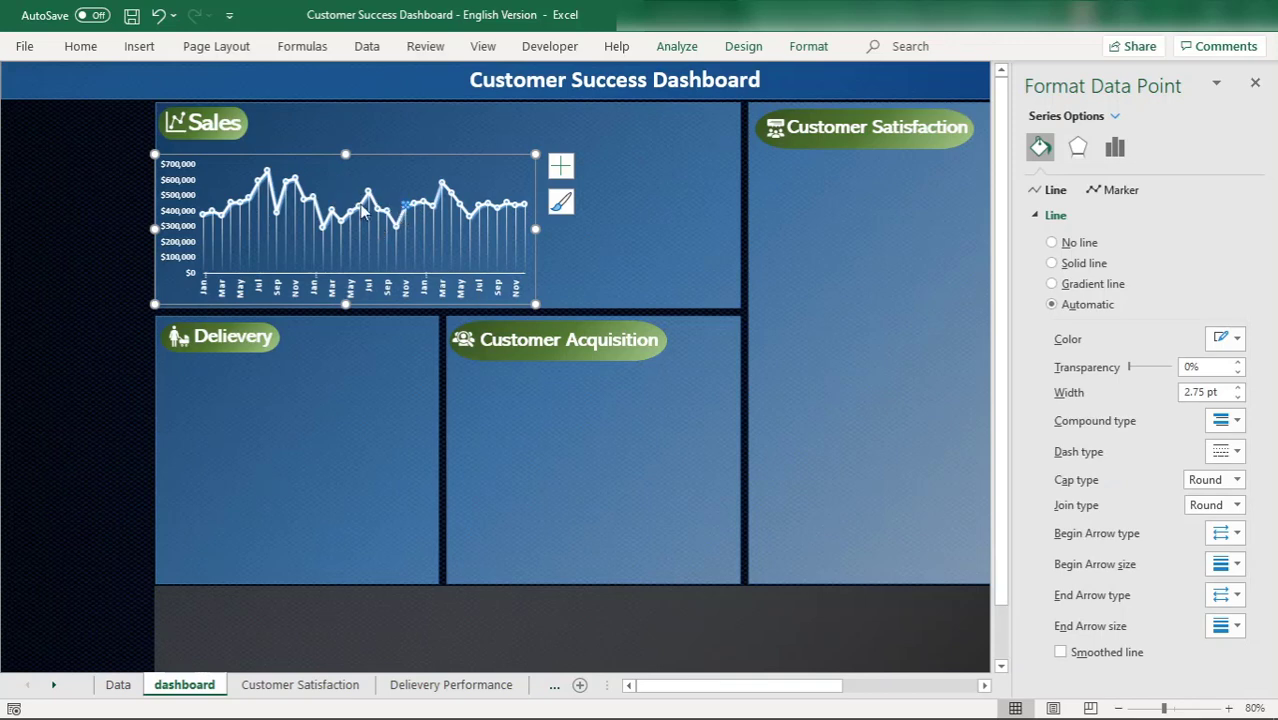
pyautogui.click(370, 207)
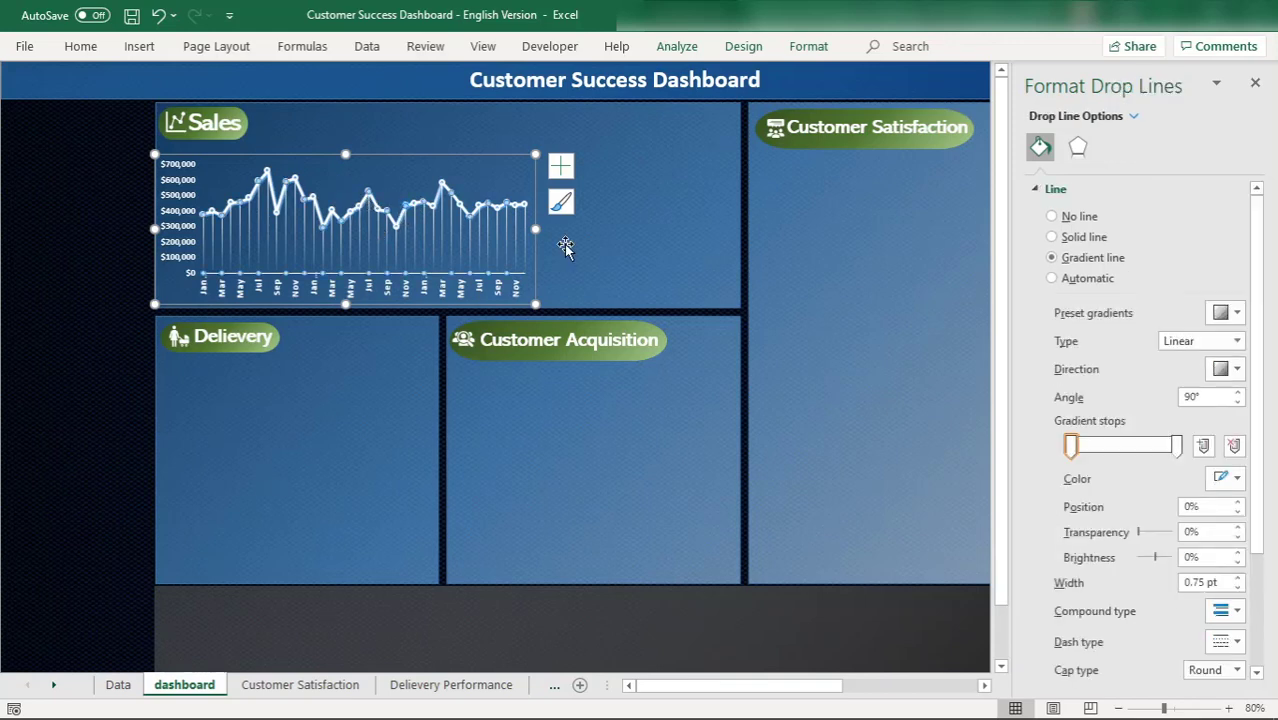
pyautogui.click(436, 202)
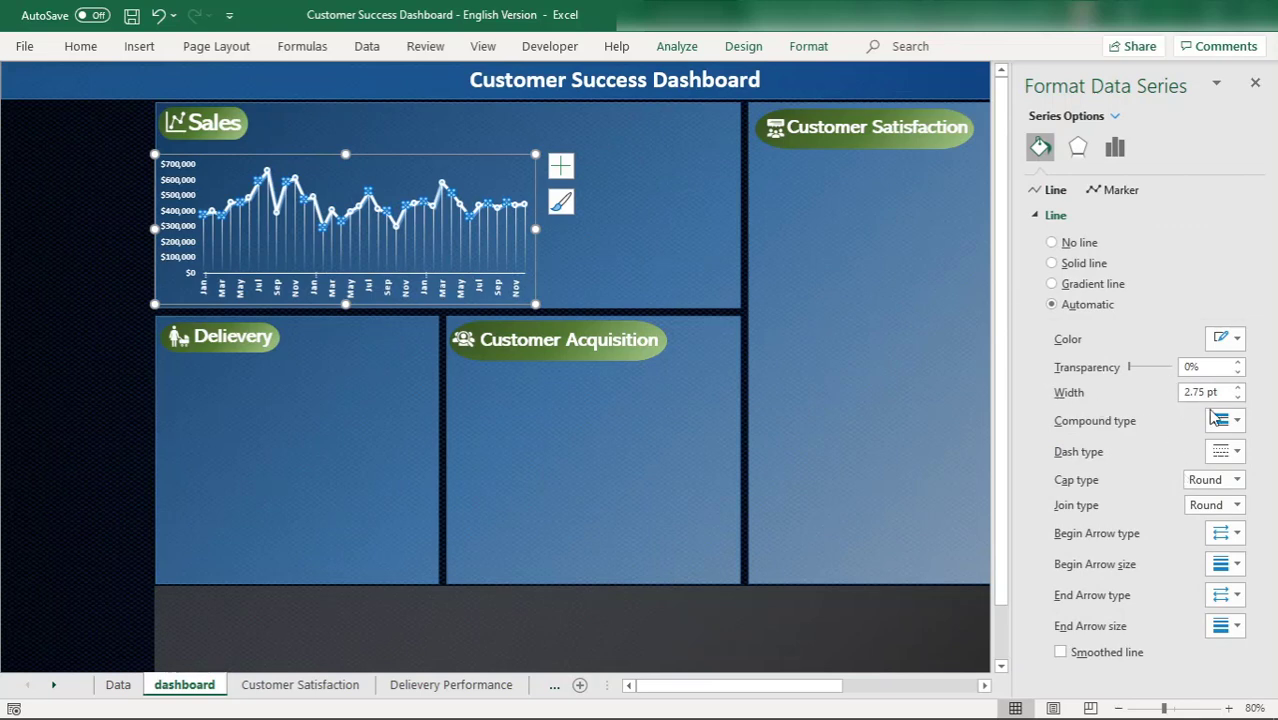
pyautogui.click(1240, 389)
pyautogui.click(1155, 472)
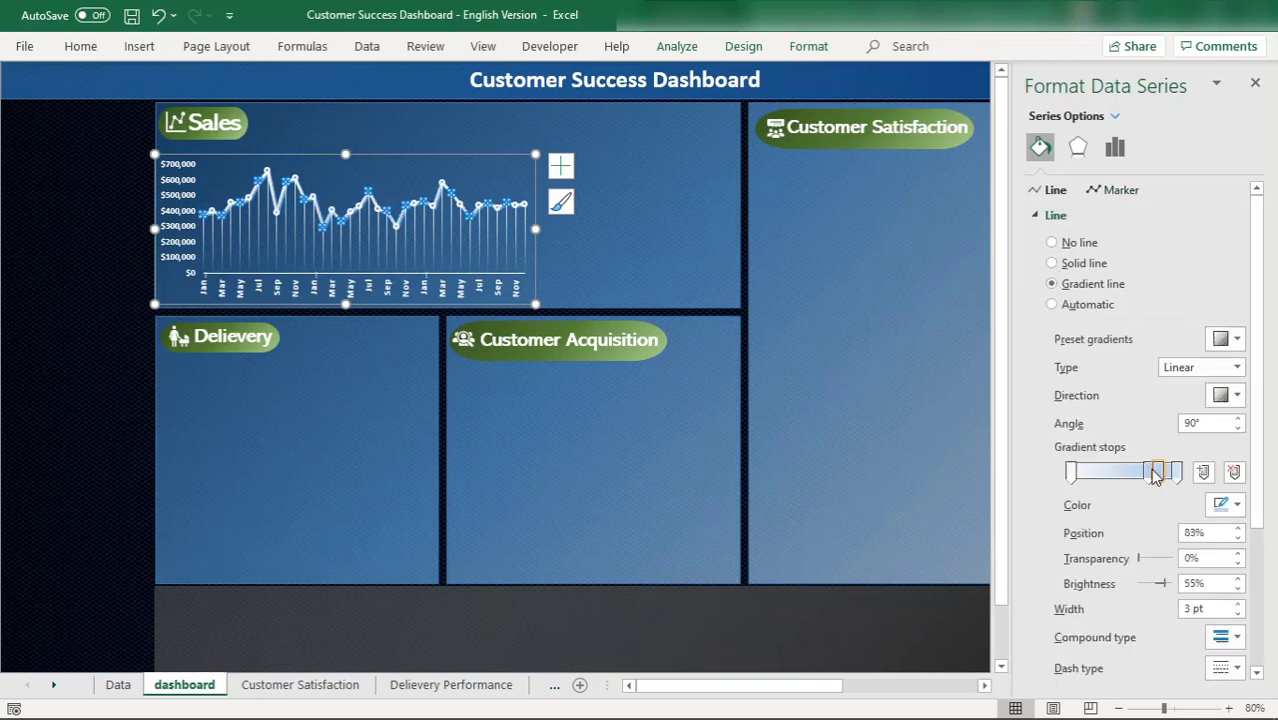
pyautogui.click(1233, 472)
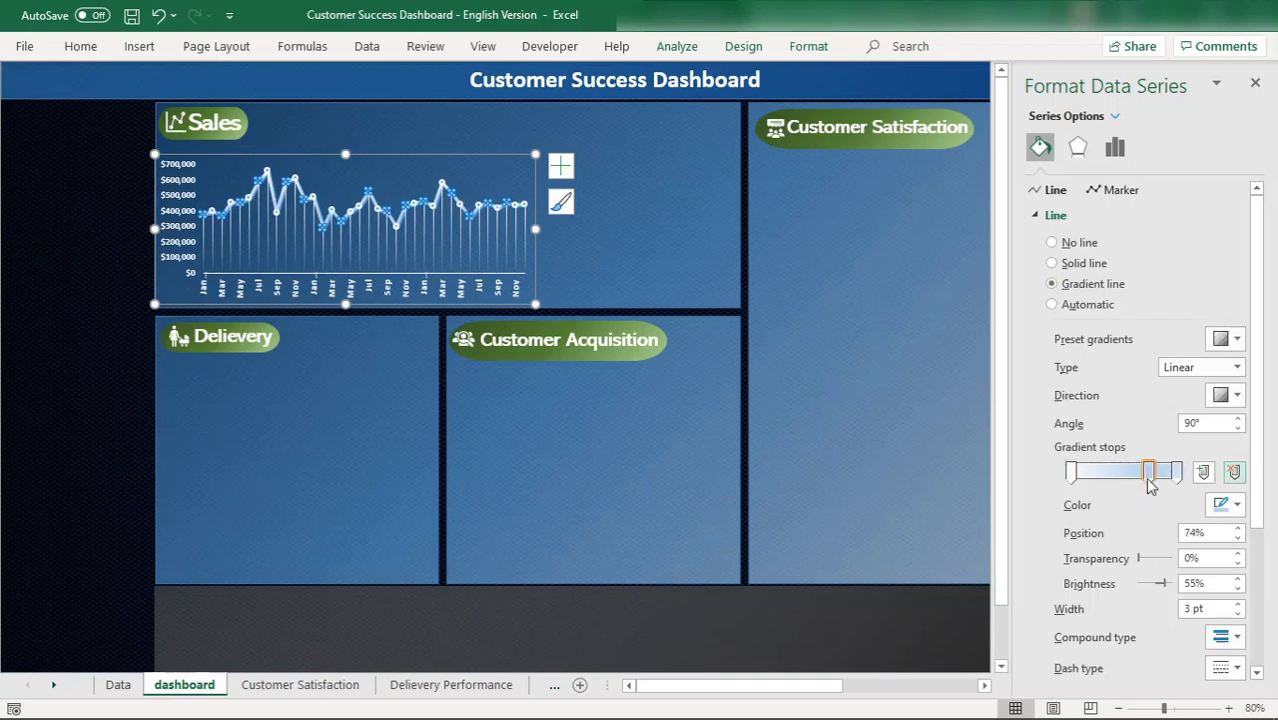
pyautogui.click(1233, 472)
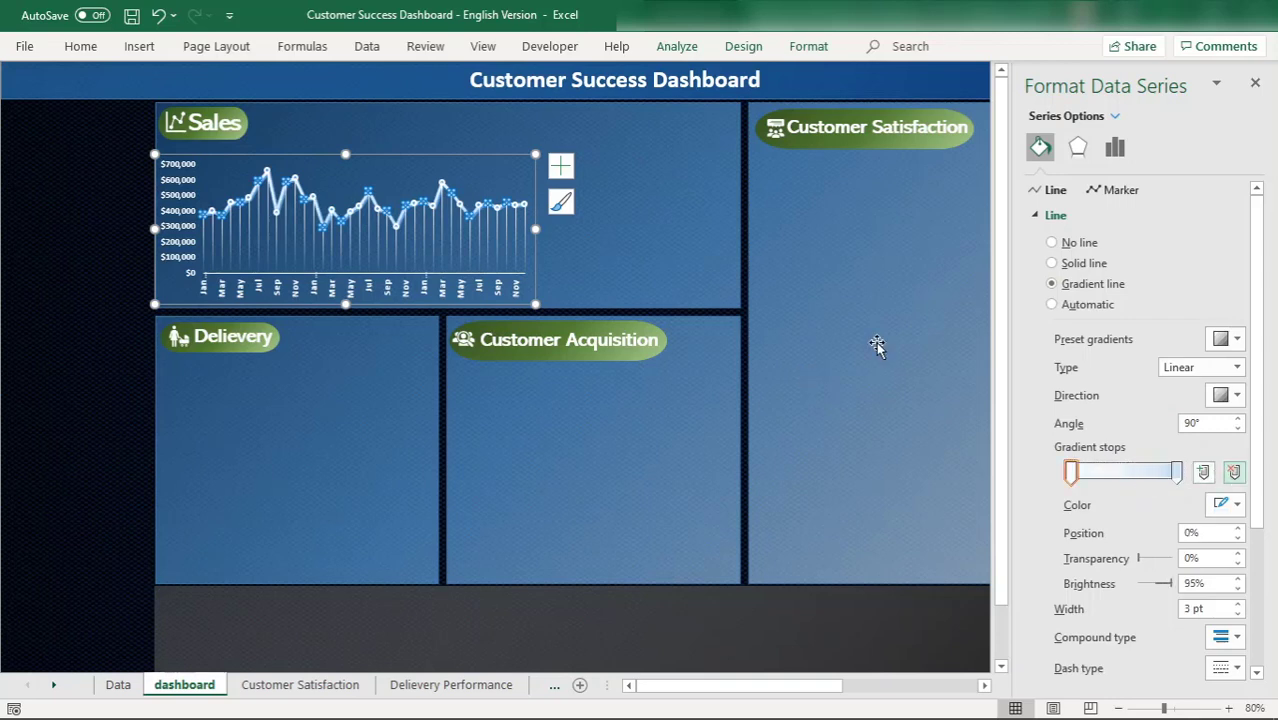
# Step: Color the 100% gradient stop of the Sales line red
pyautogui.click(1237, 507)
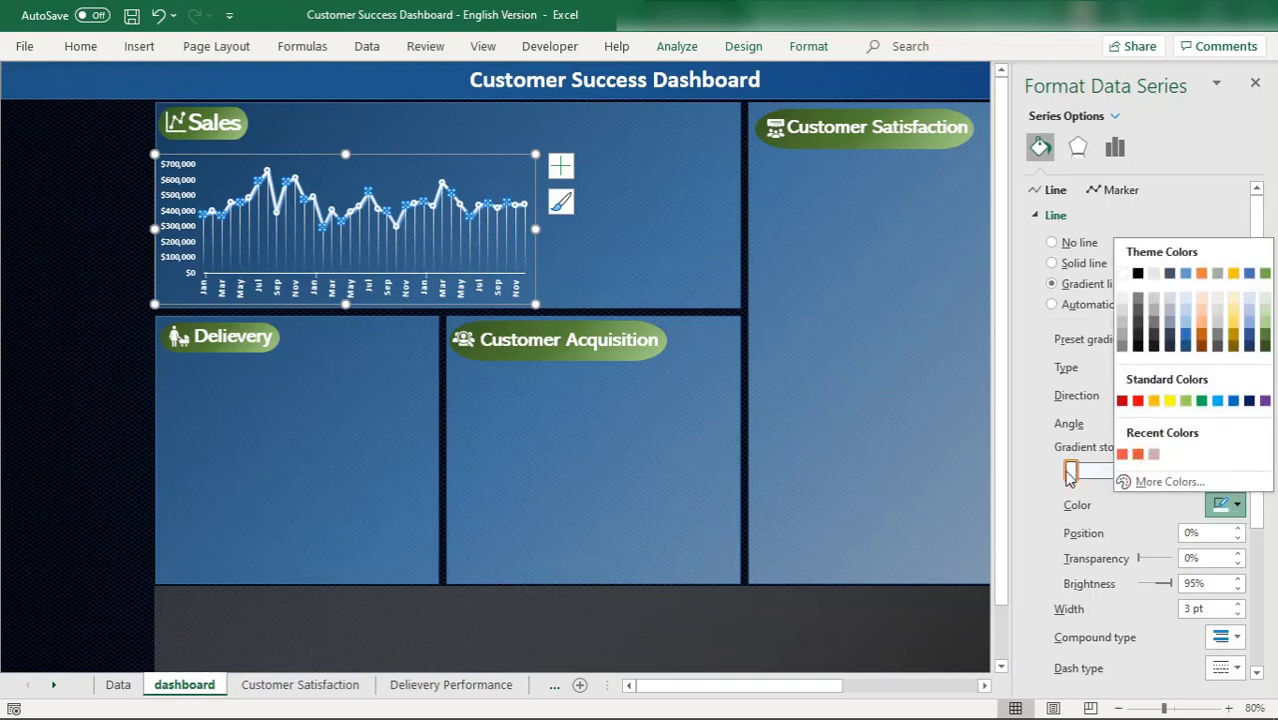
pyautogui.click(1090, 459)
pyautogui.click(1177, 473)
pyautogui.click(1230, 505)
pyautogui.click(1134, 401)
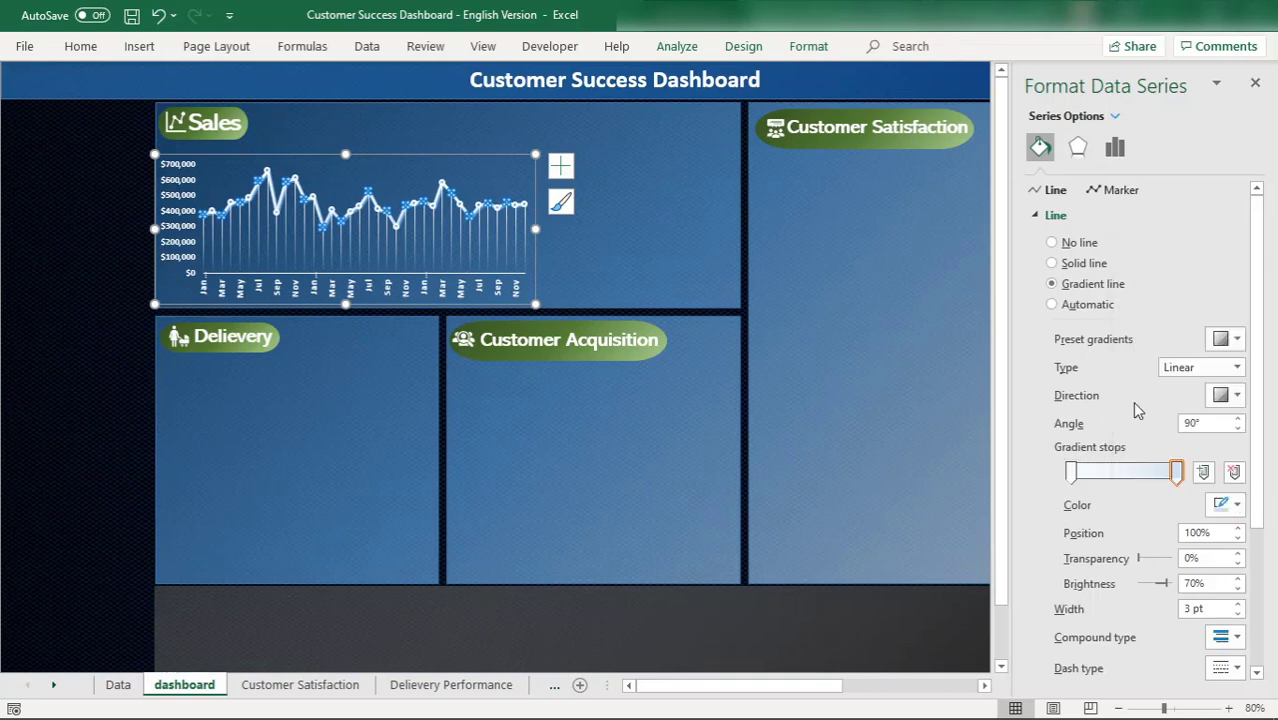
# Step: Move the white gradient stop of the Sales line to the 50% position and deselect the chart
pyautogui.moveTo(1072, 478); pyautogui.dragTo(1132, 476)
pyautogui.click(1193, 533)
pyautogui.press('BackSpace')
pyautogui.write('0')
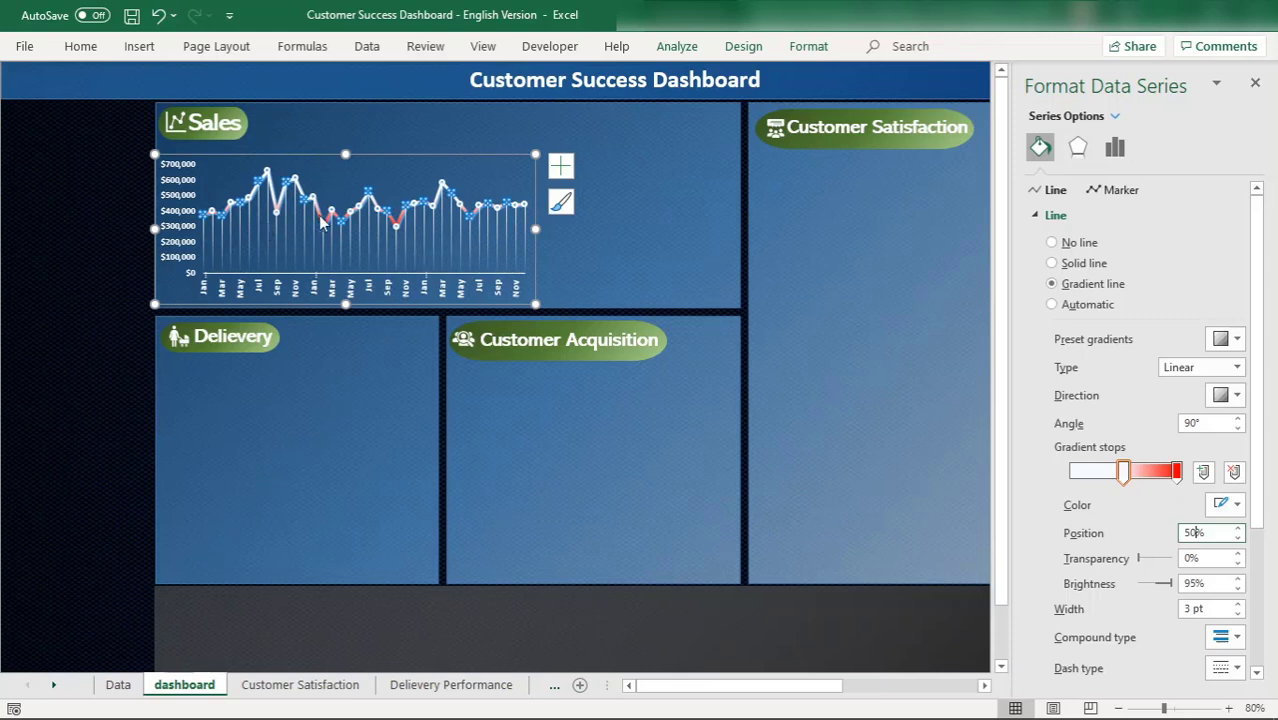
pyautogui.click(404, 131)
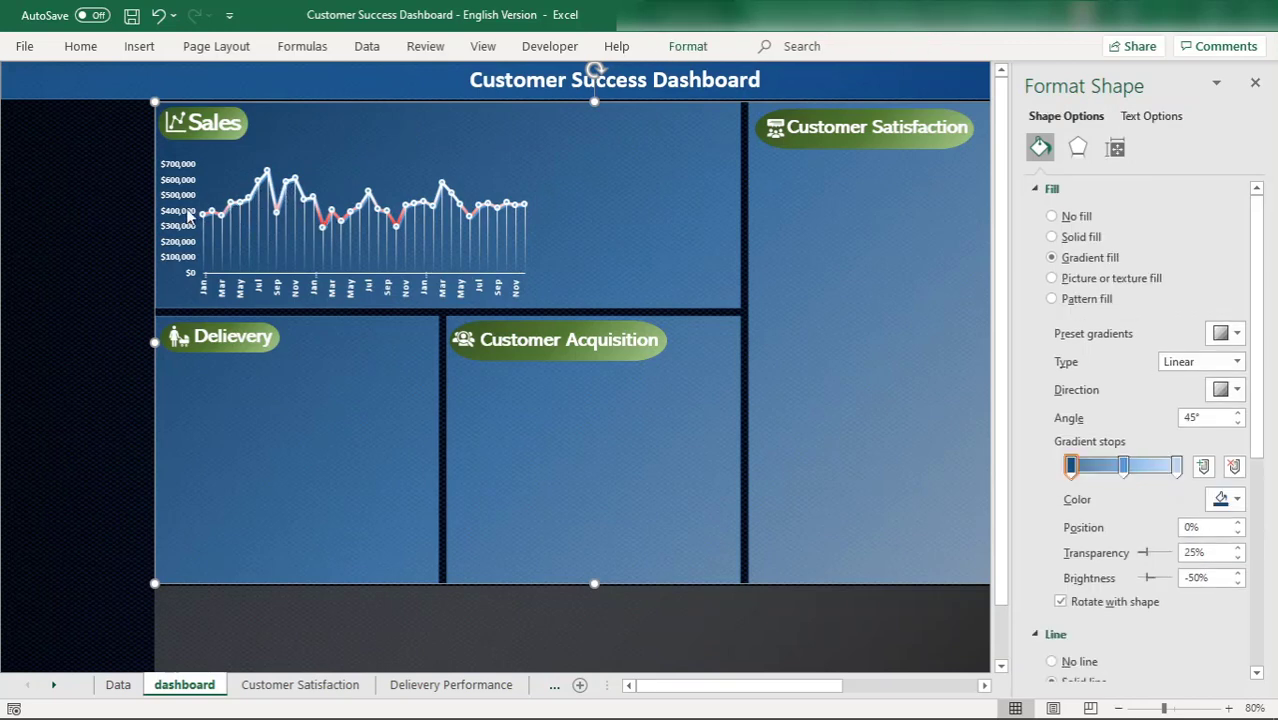
pyautogui.click(323, 229)
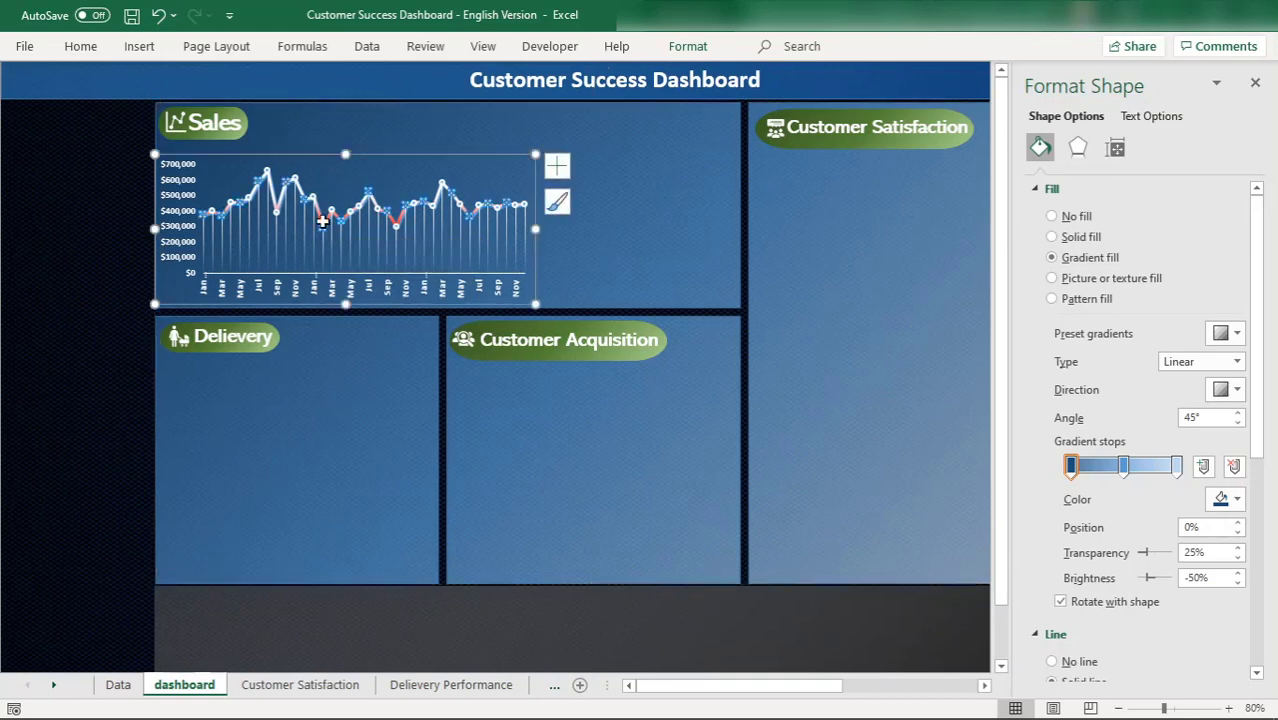
pyautogui.click(325, 117)
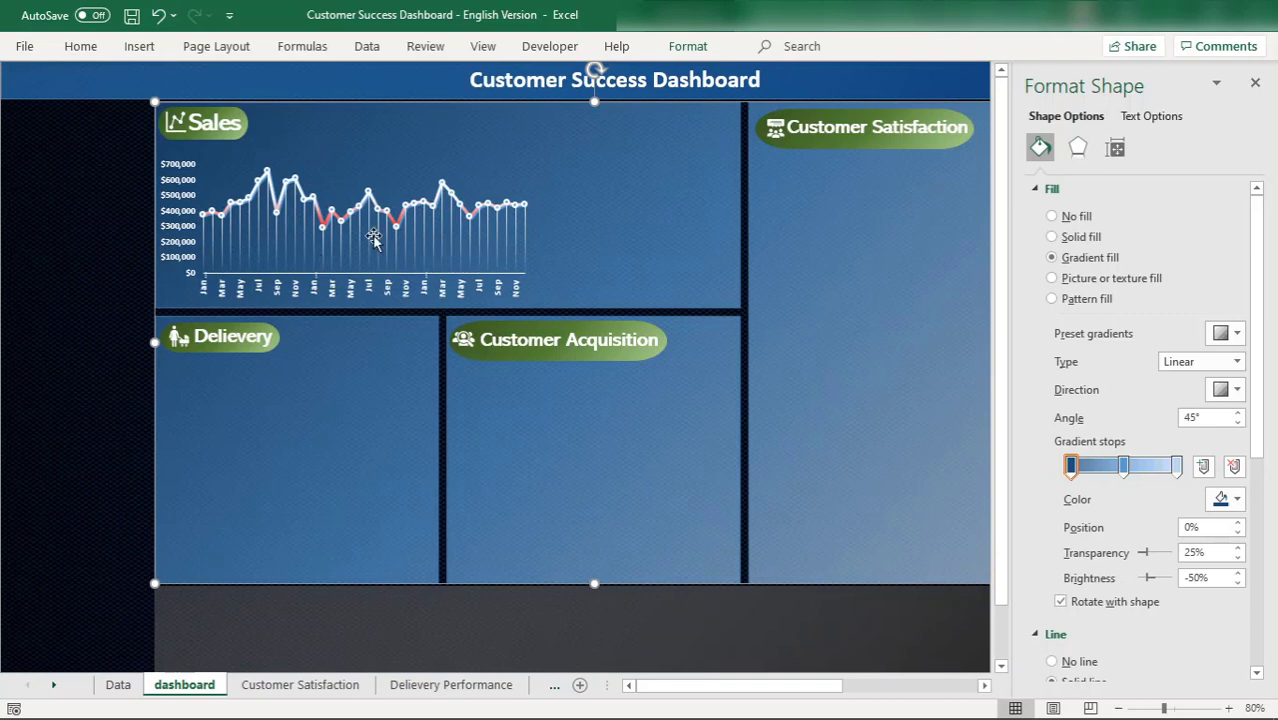
pyautogui.click(438, 203)
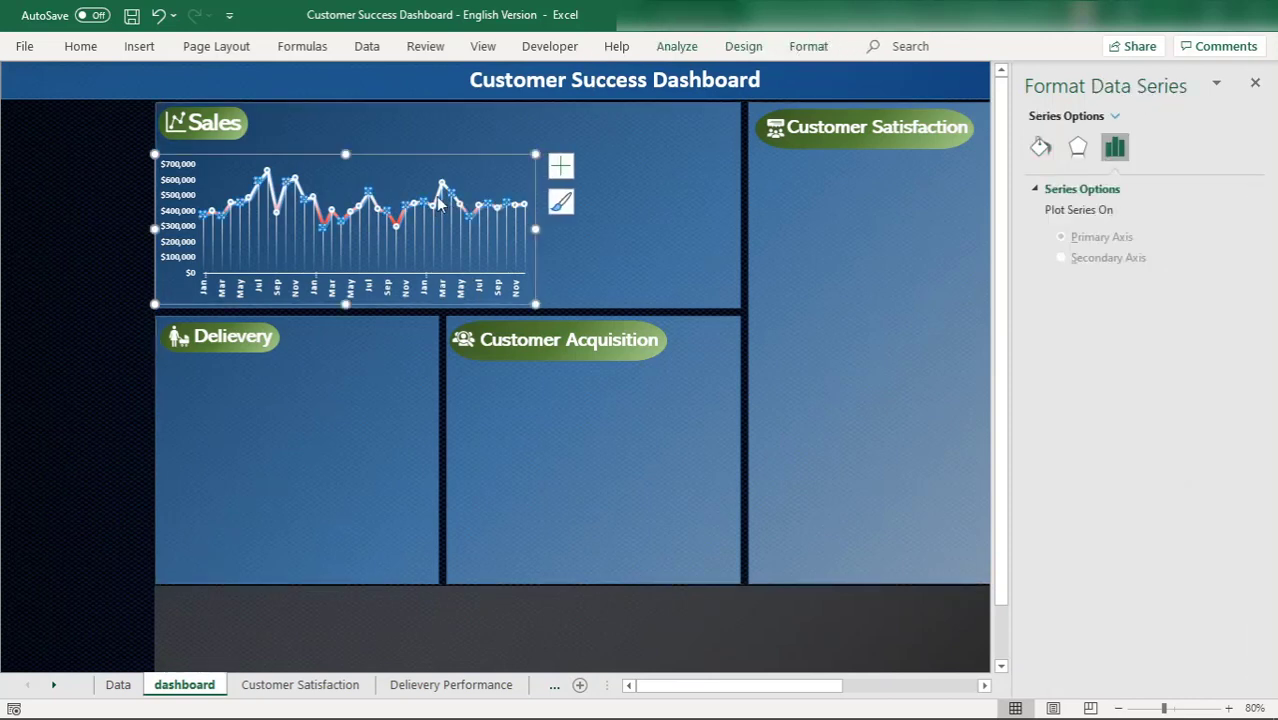
pyautogui.click(334, 218)
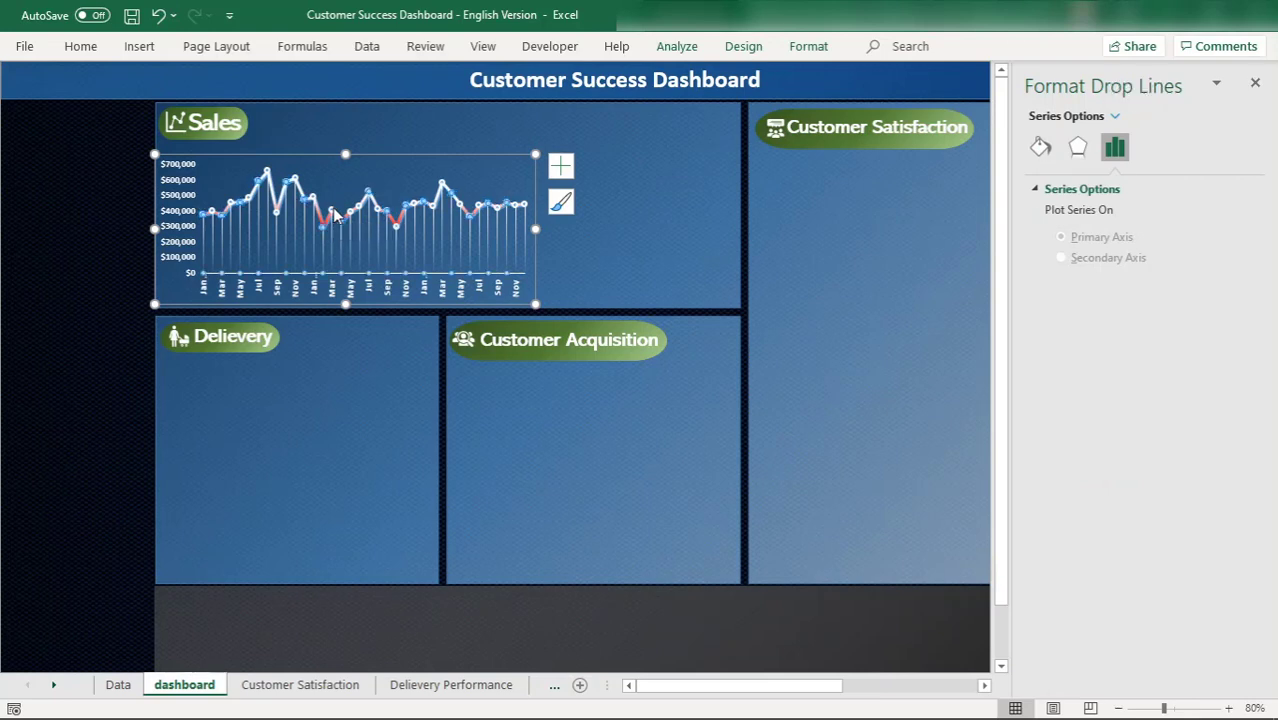
pyautogui.click(600, 236)
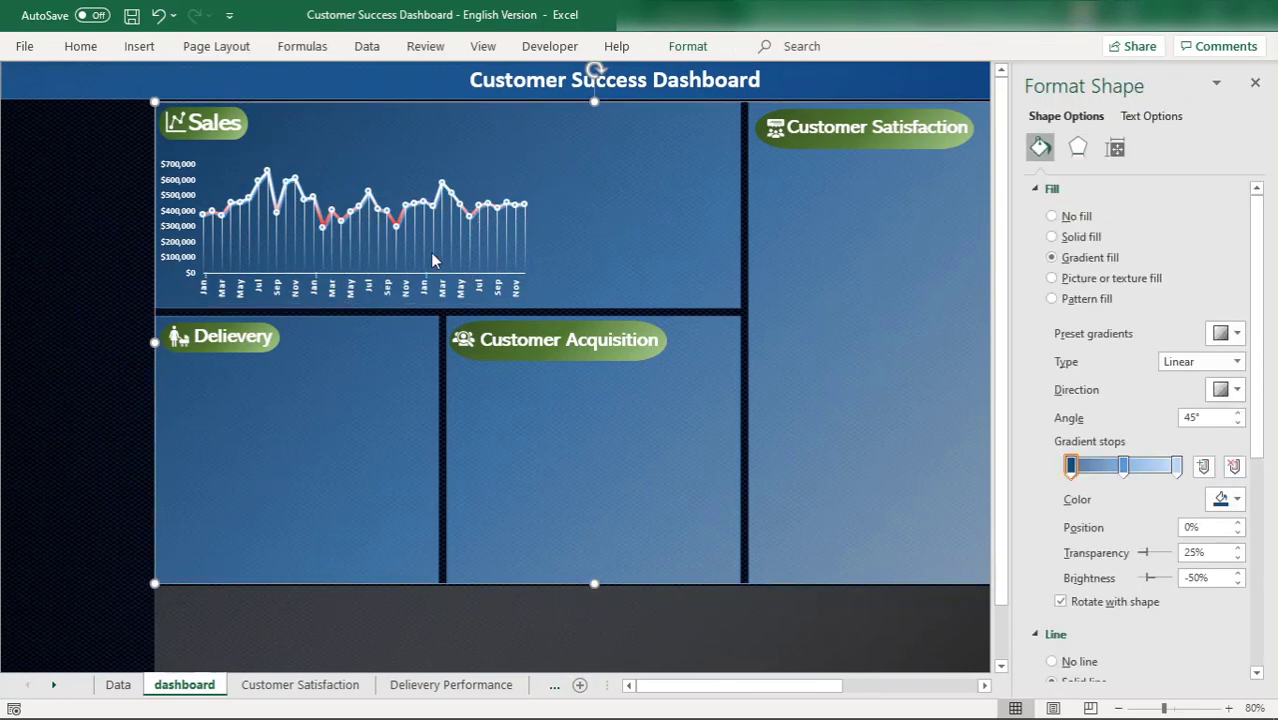
# Step: Copy the total revenue map chart from the Revenue Per State sheet
pyautogui.click(53, 685)
pyautogui.click(53, 685)
pyautogui.click(53, 685)
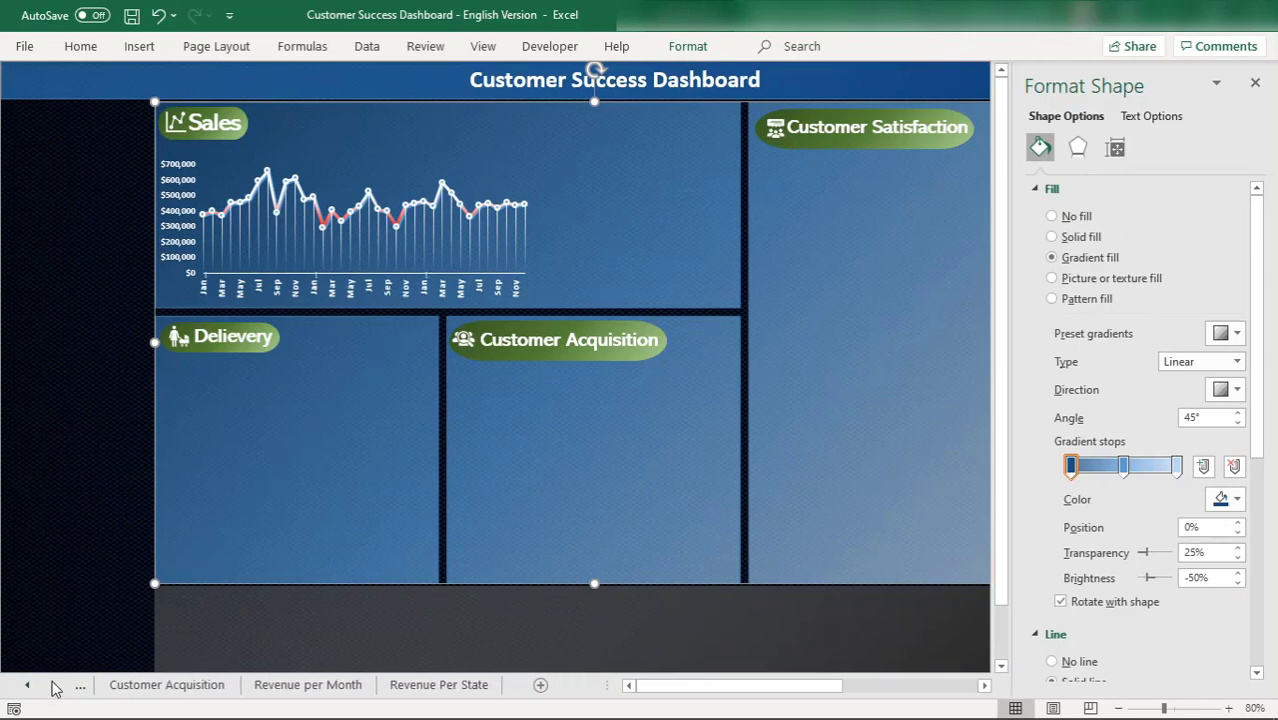
pyautogui.click(415, 690)
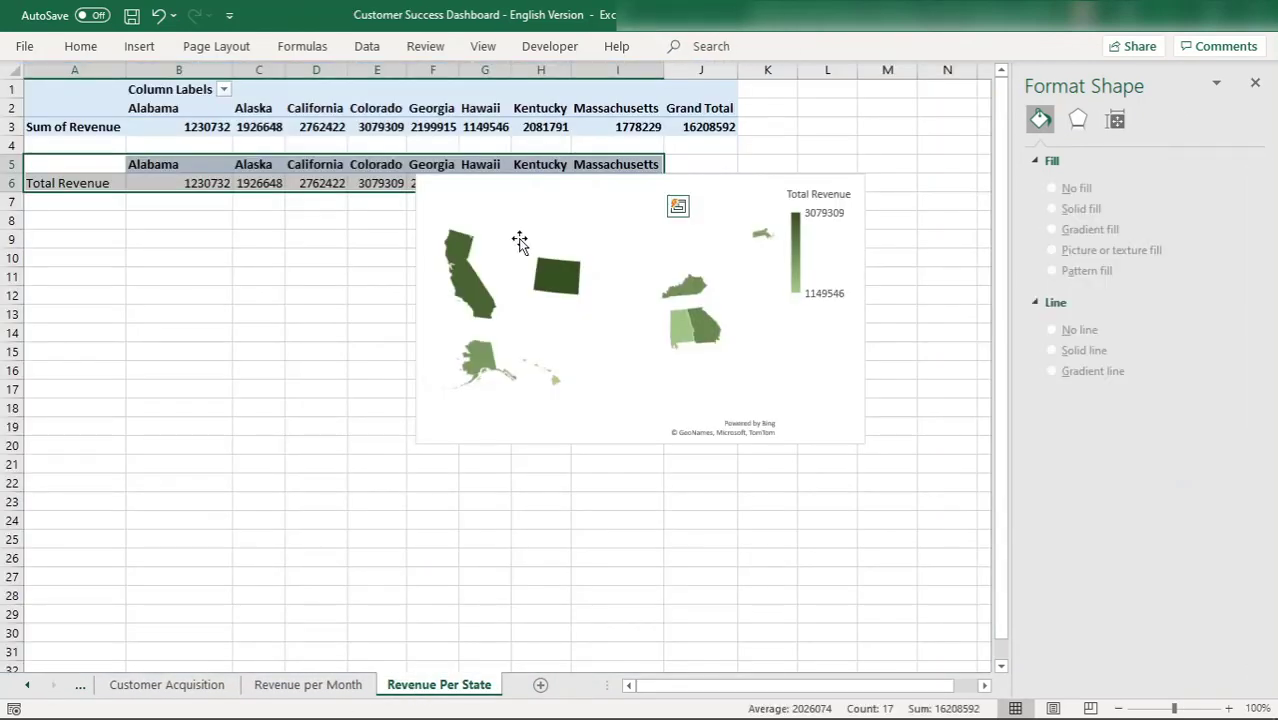
pyautogui.click(519, 200)
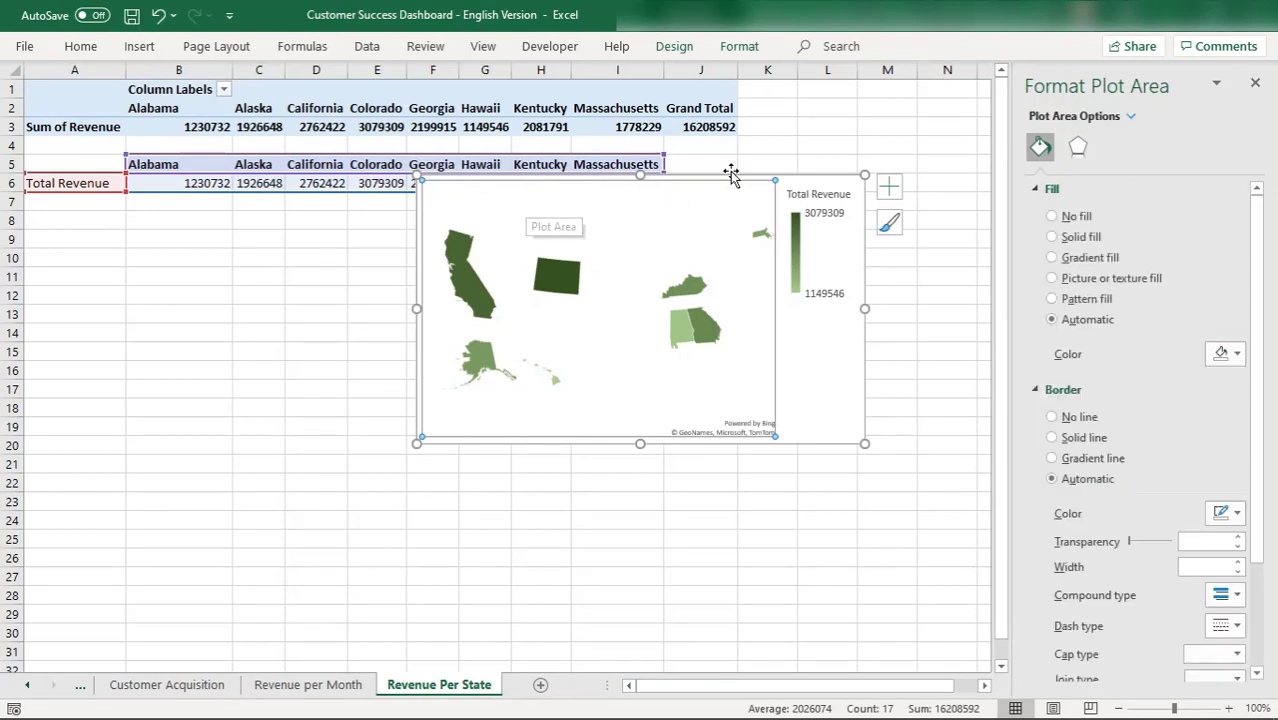
pyautogui.click(829, 208)
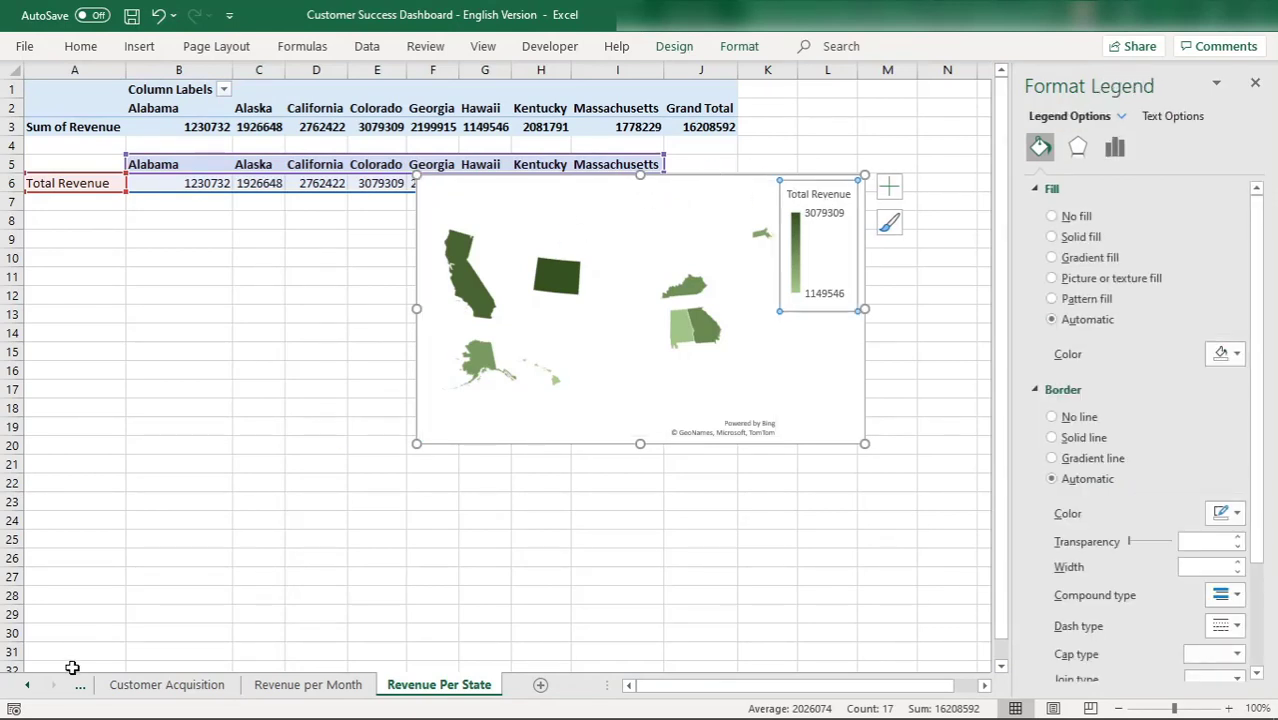
# Step: Paste the revenue map chart onto the dashboard sheet and set its chart area to no fill
pyautogui.click(30, 687)
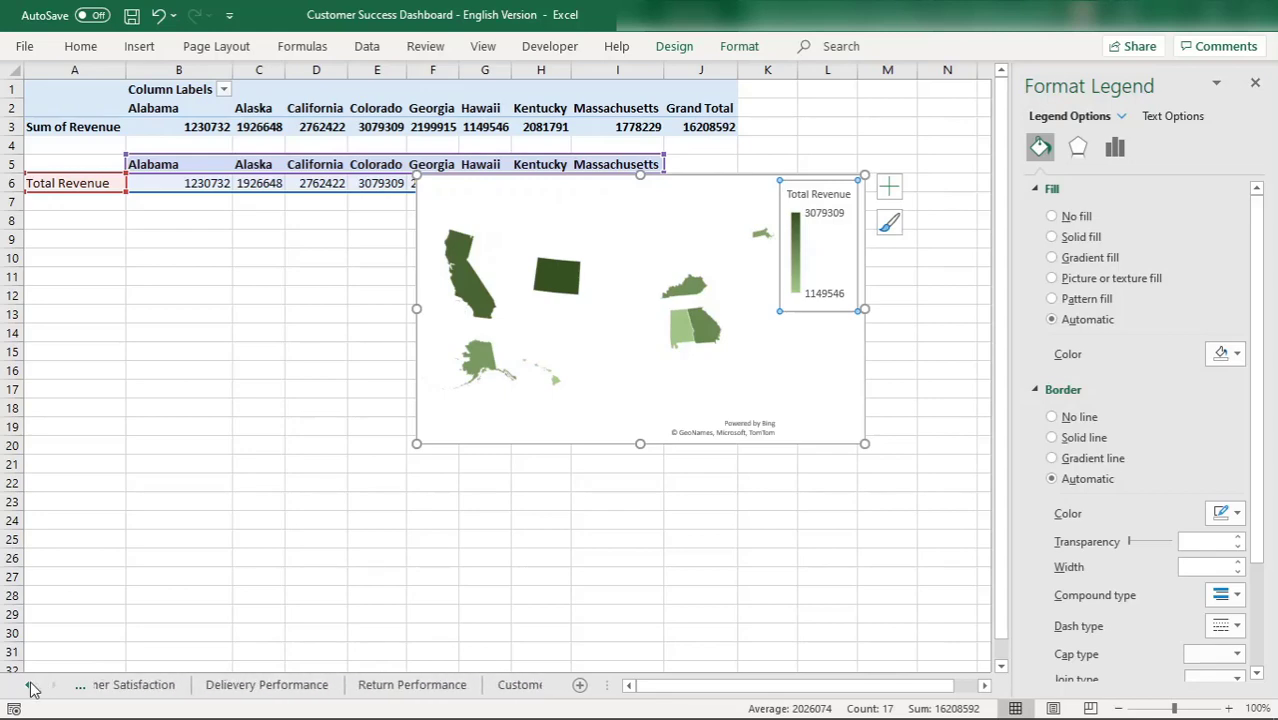
pyautogui.click(172, 695)
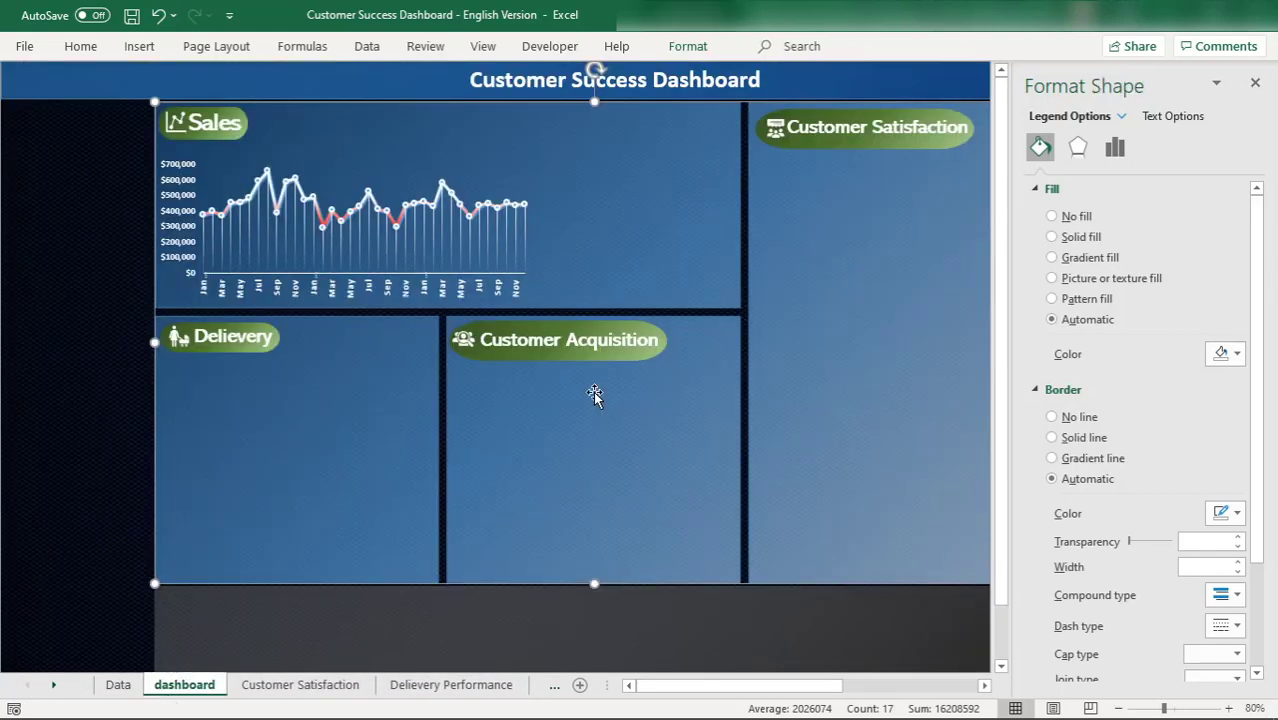
pyautogui.hotkey('ctrl', 'v')
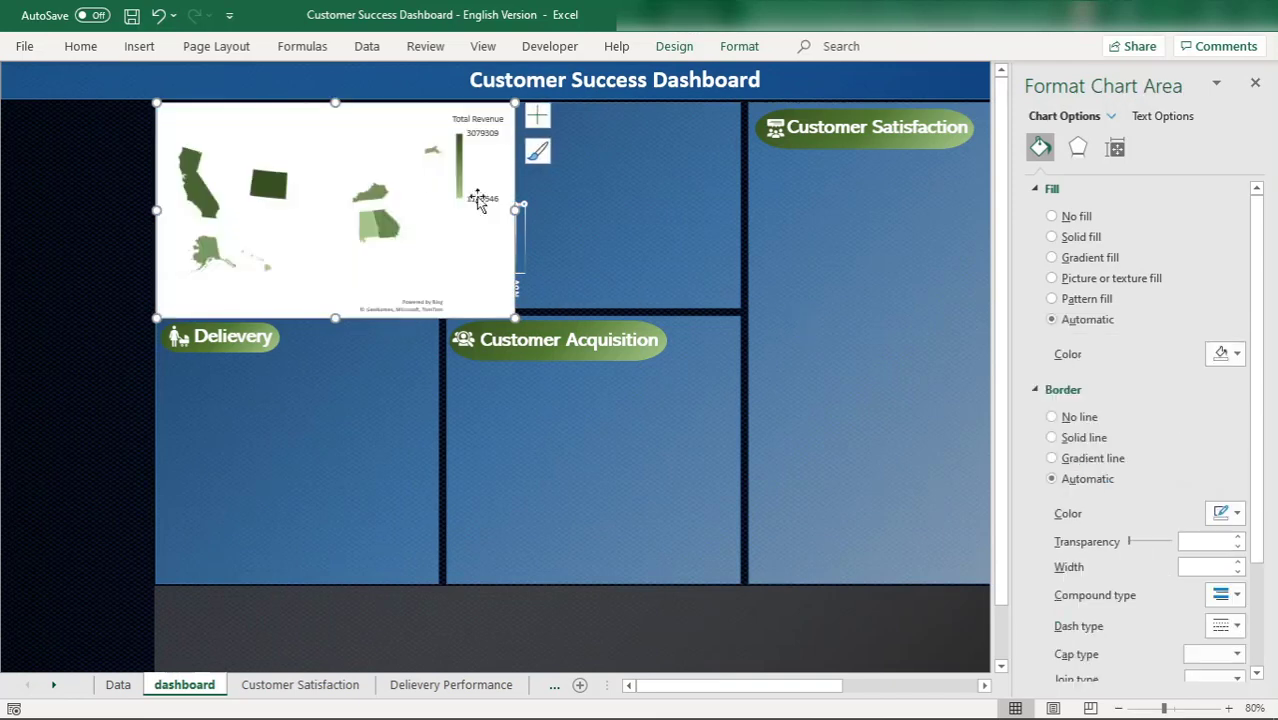
pyautogui.click(1063, 218)
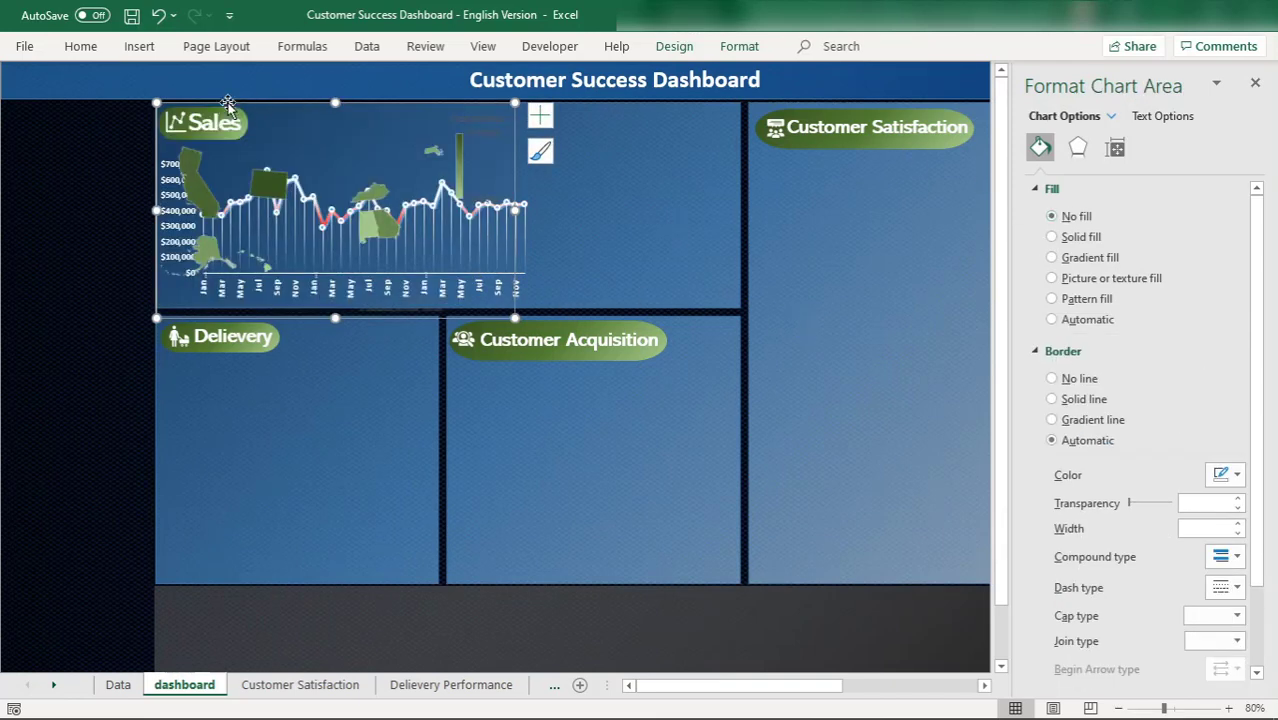
# Step: Fit the map chart at a smaller size to the right of the Sales line chart and delete its legend
pyautogui.click(268, 120)
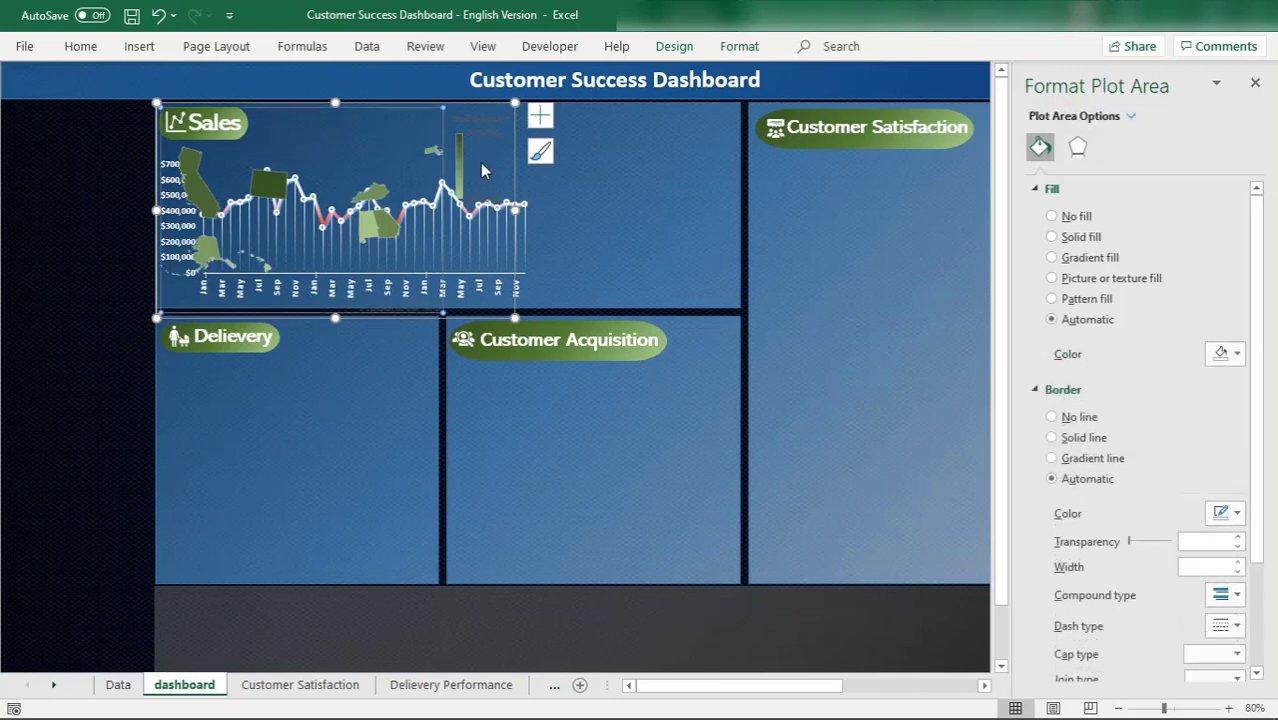
pyautogui.hotkey('ctrl', 'z')
pyautogui.click(501, 108)
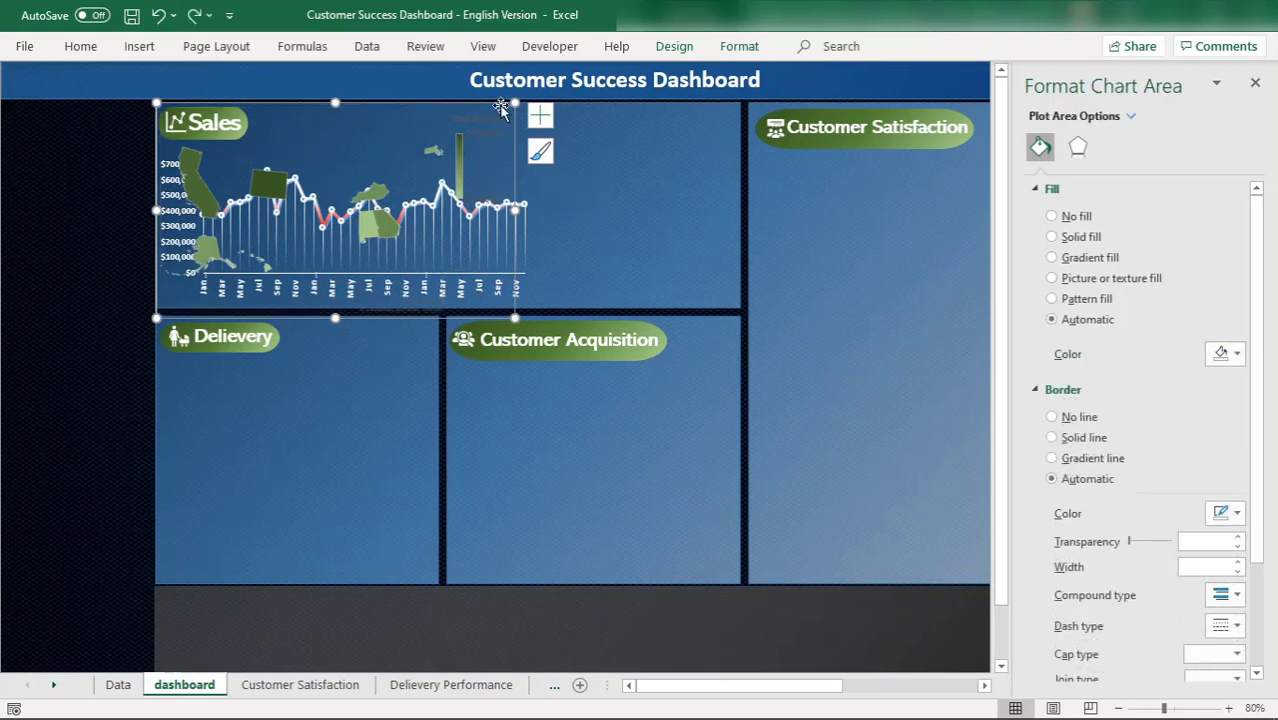
pyautogui.moveTo(501, 108); pyautogui.dragTo(872, 122)
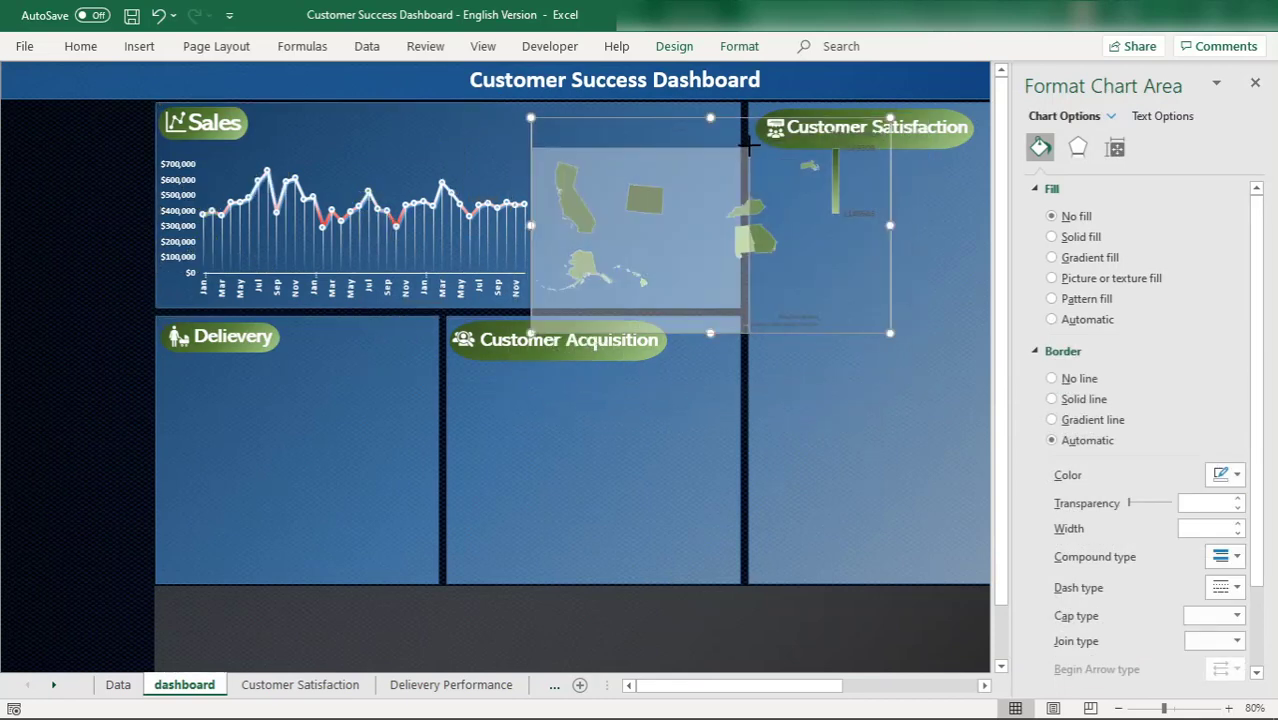
pyautogui.moveTo(748, 146); pyautogui.dragTo(748, 147)
pyautogui.click(709, 175)
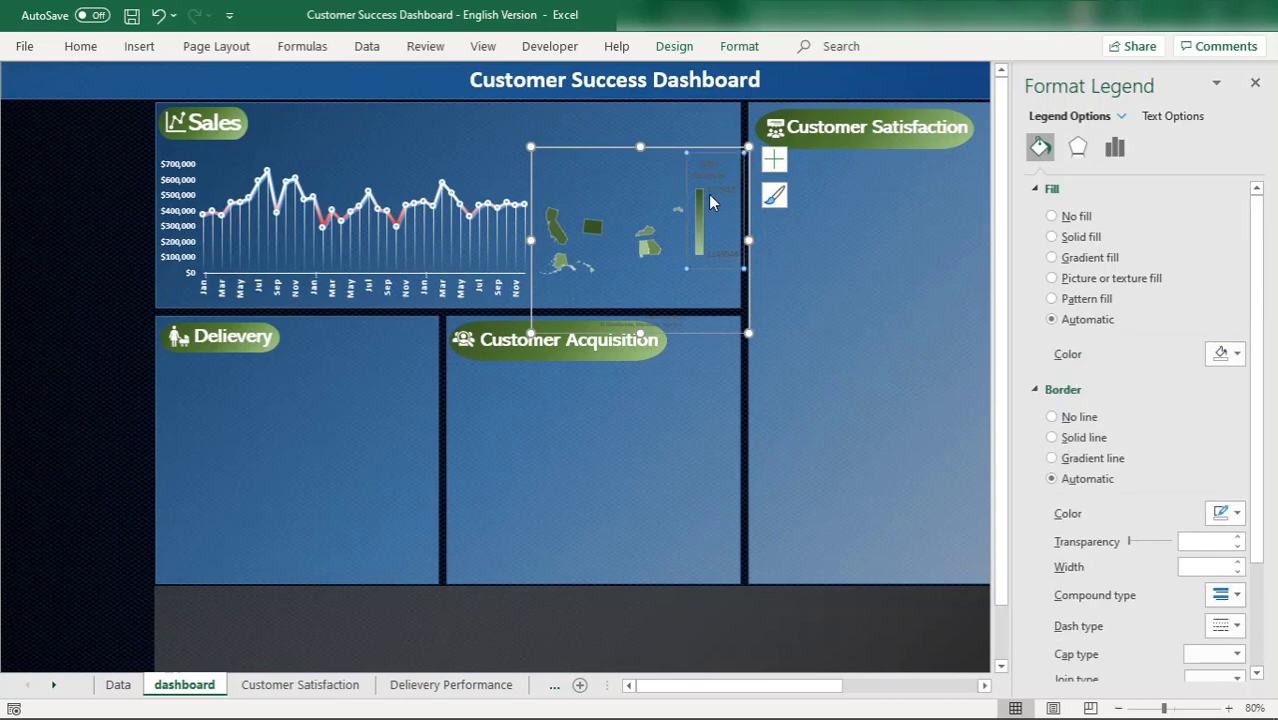
pyautogui.press('Delete')
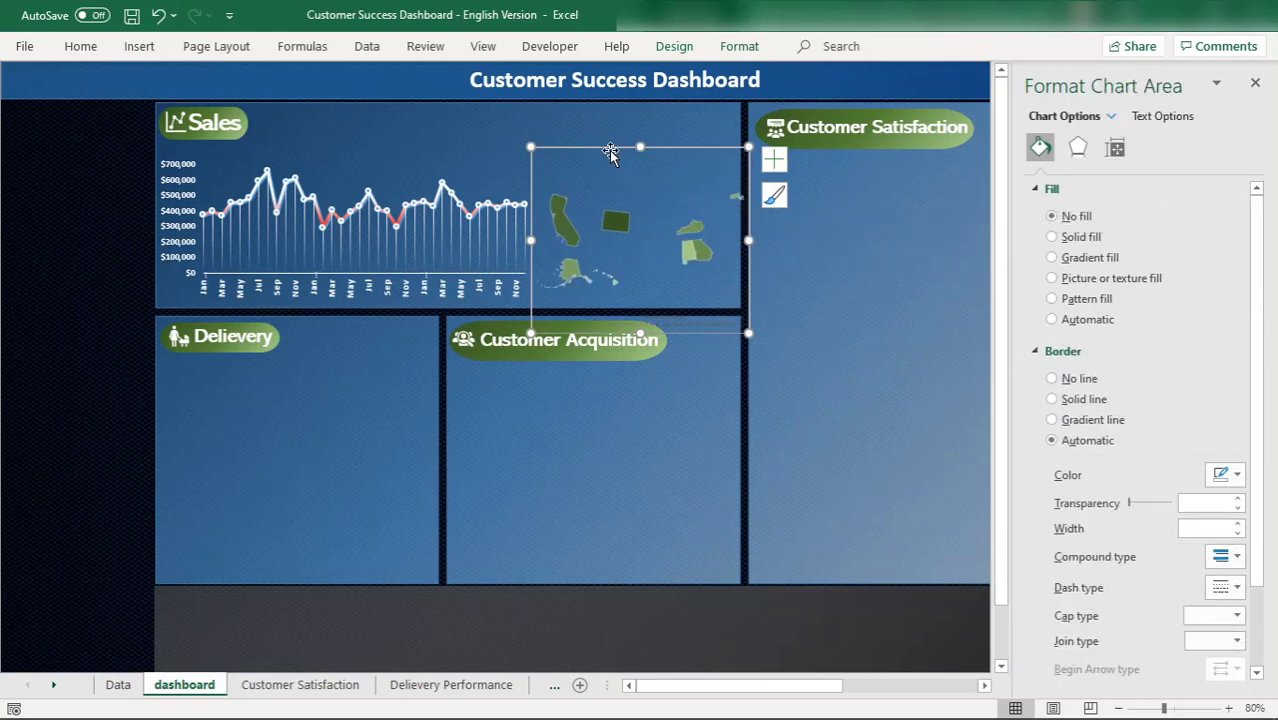
# Step: Move the map chart up inside the Sales section and set its chart area border to no line
pyautogui.moveTo(607, 151); pyautogui.dragTo(598, 109)
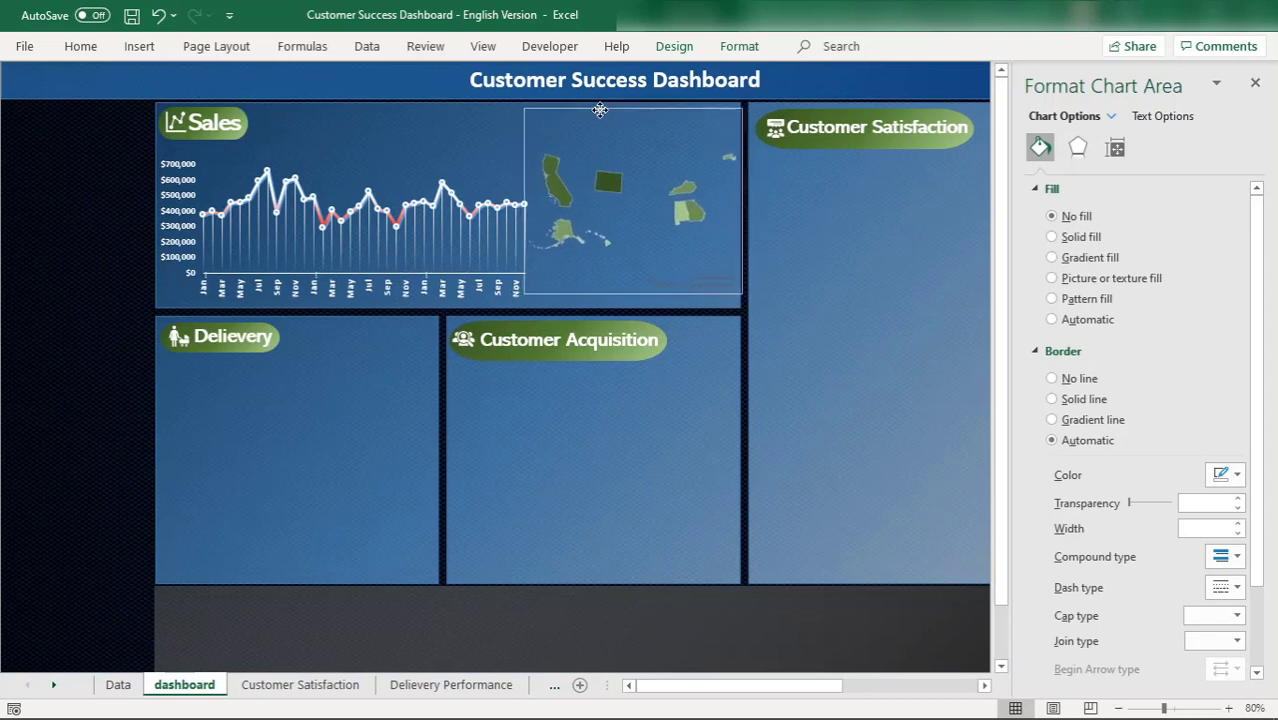
pyautogui.click(1068, 380)
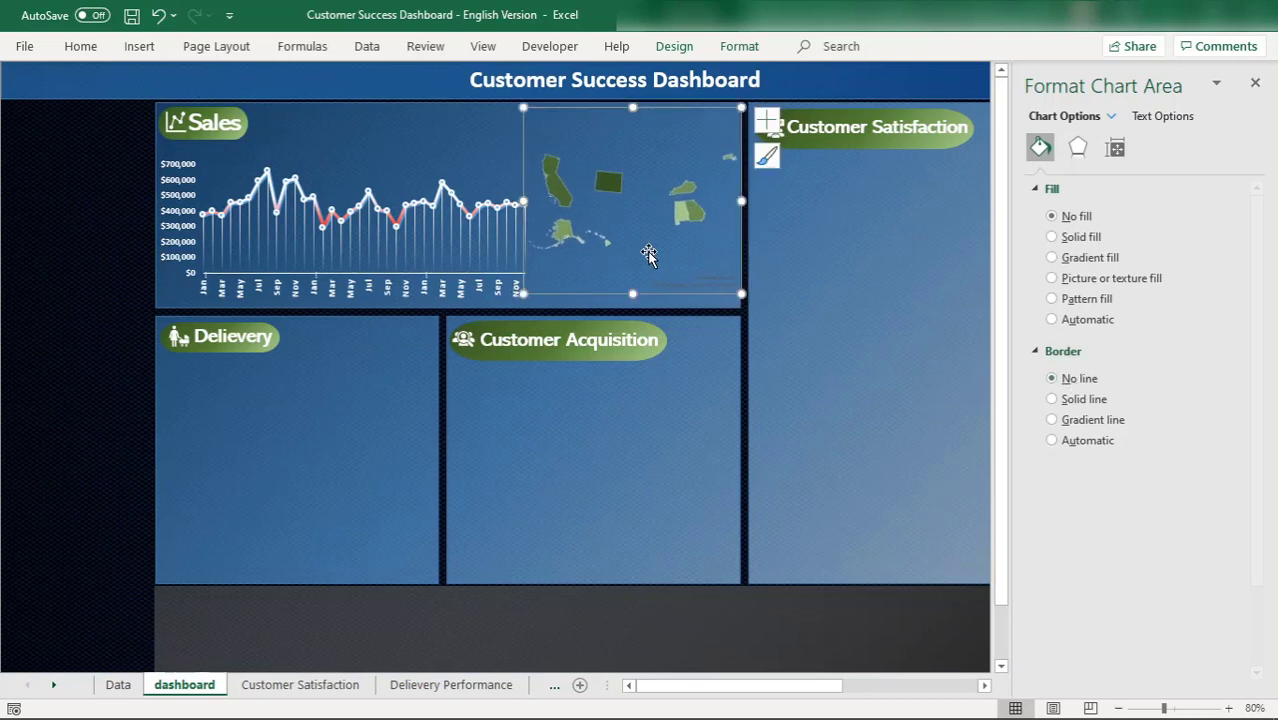
# Step: Try shrinking the map chart from its lower-right corner and undo the resize
pyautogui.moveTo(740, 293); pyautogui.dragTo(721, 269)
pyautogui.click(592, 183)
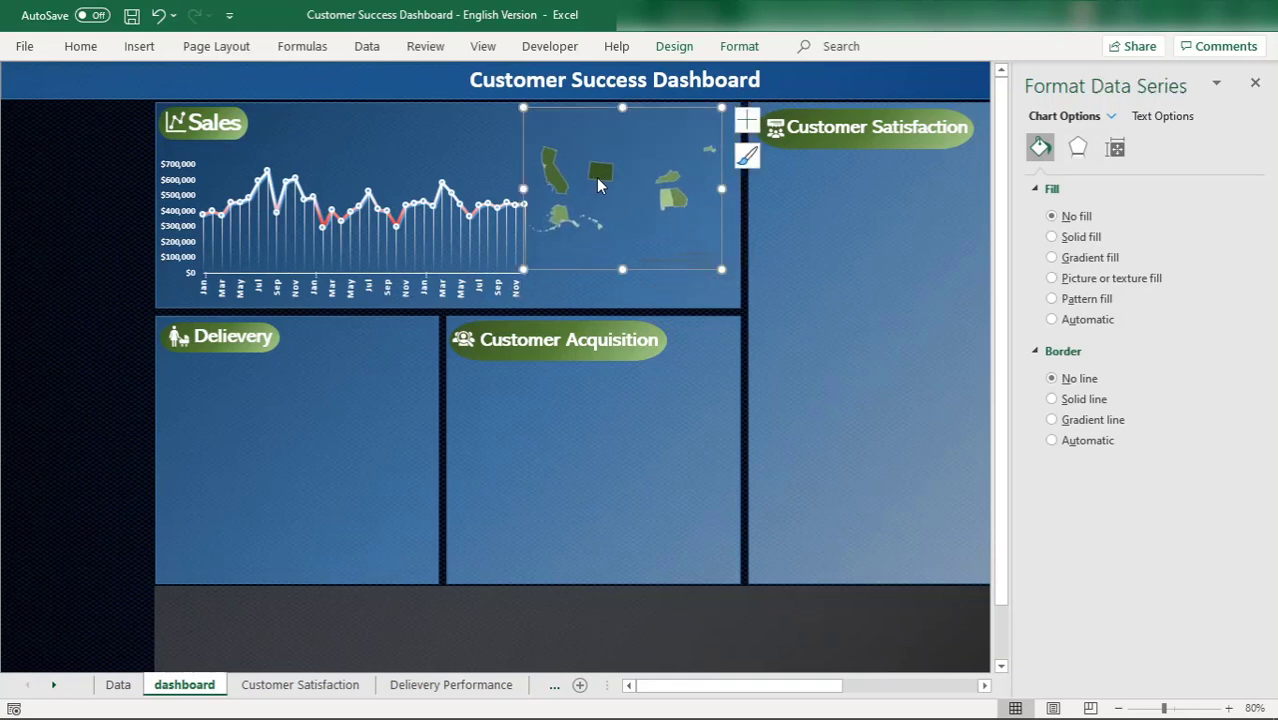
pyautogui.hotkey('ctrl', 'z')
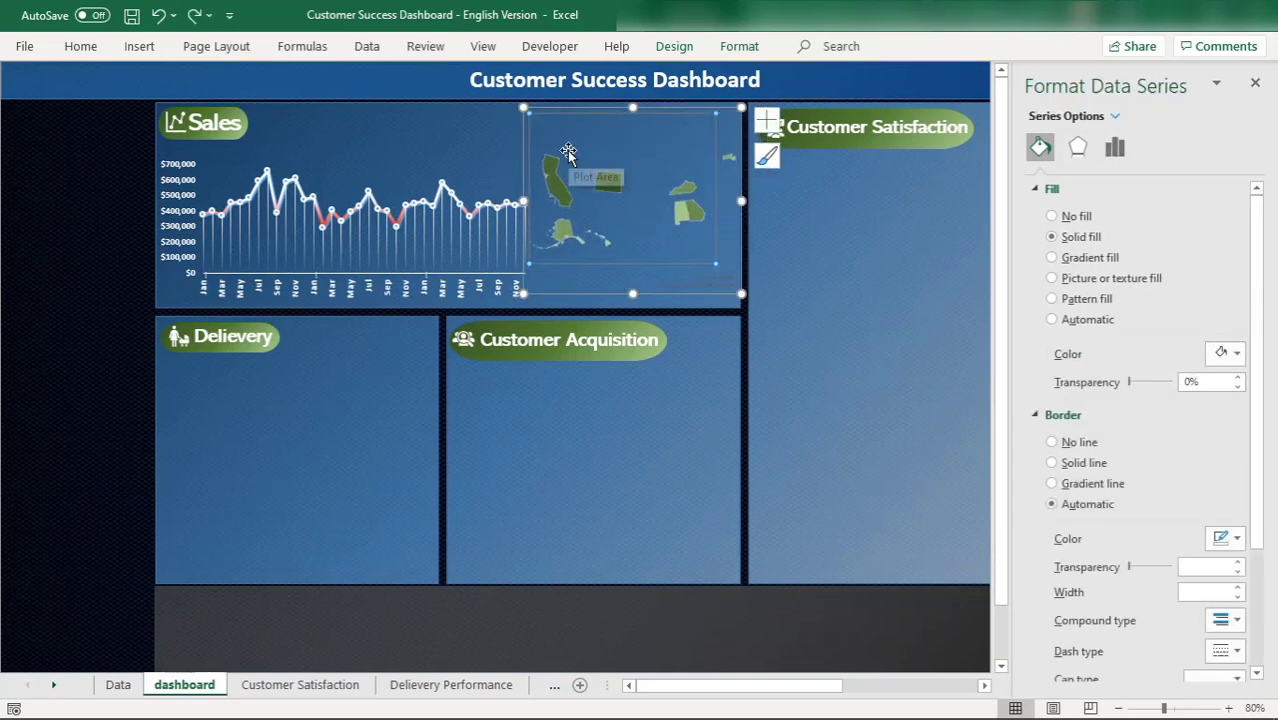
# Step: Set the map's data series border to no line and shrink the map chart from its upper-right corner
pyautogui.click(1078, 442)
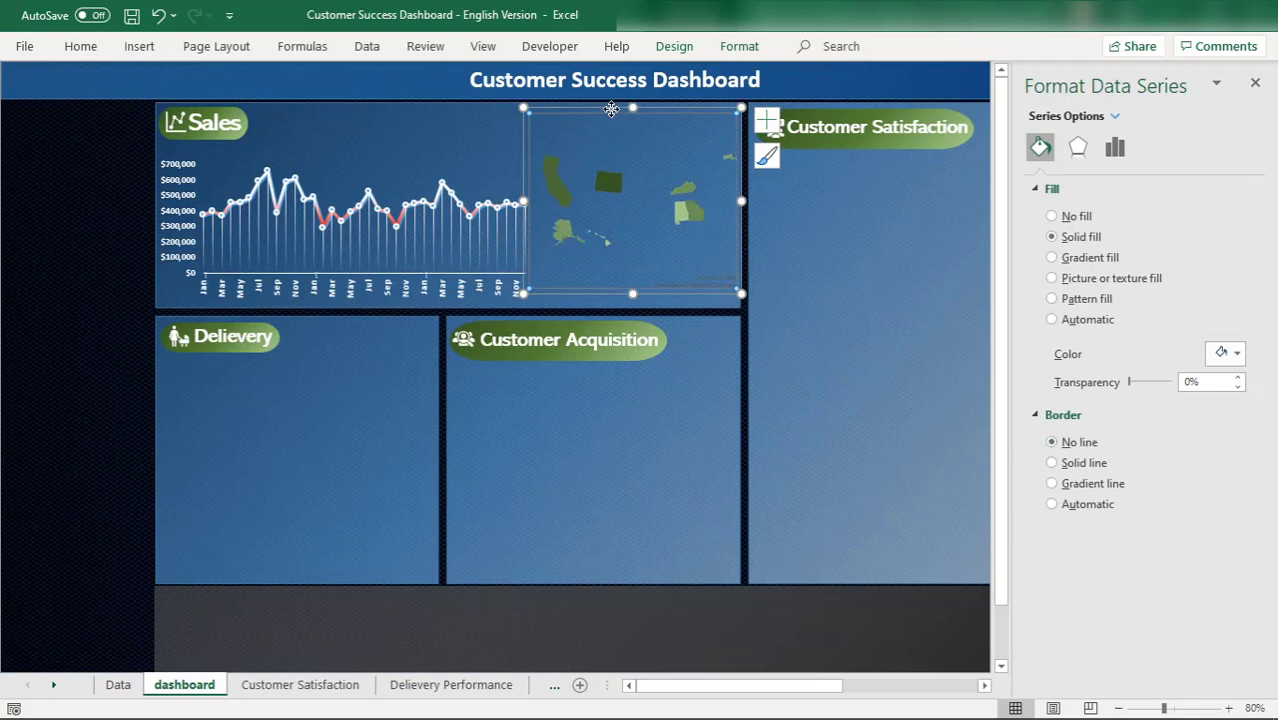
pyautogui.click(607, 110)
pyautogui.moveTo(740, 107); pyautogui.dragTo(714, 125)
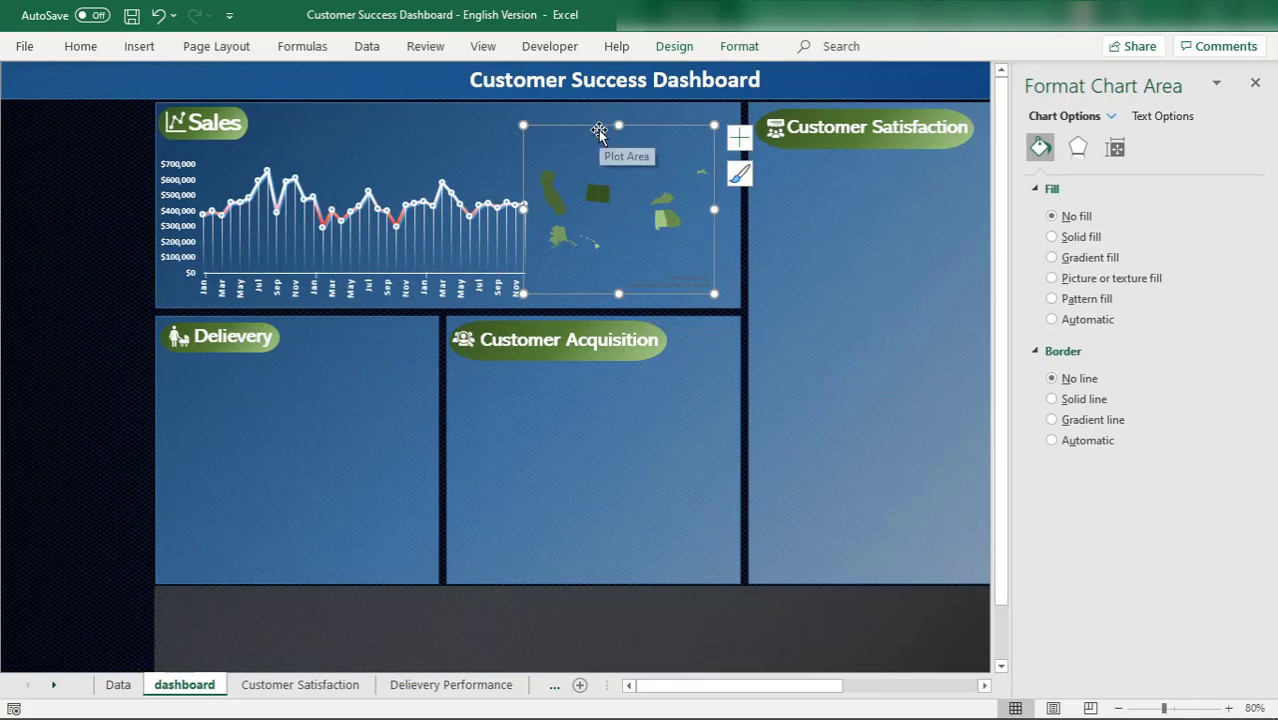
pyautogui.click(598, 132)
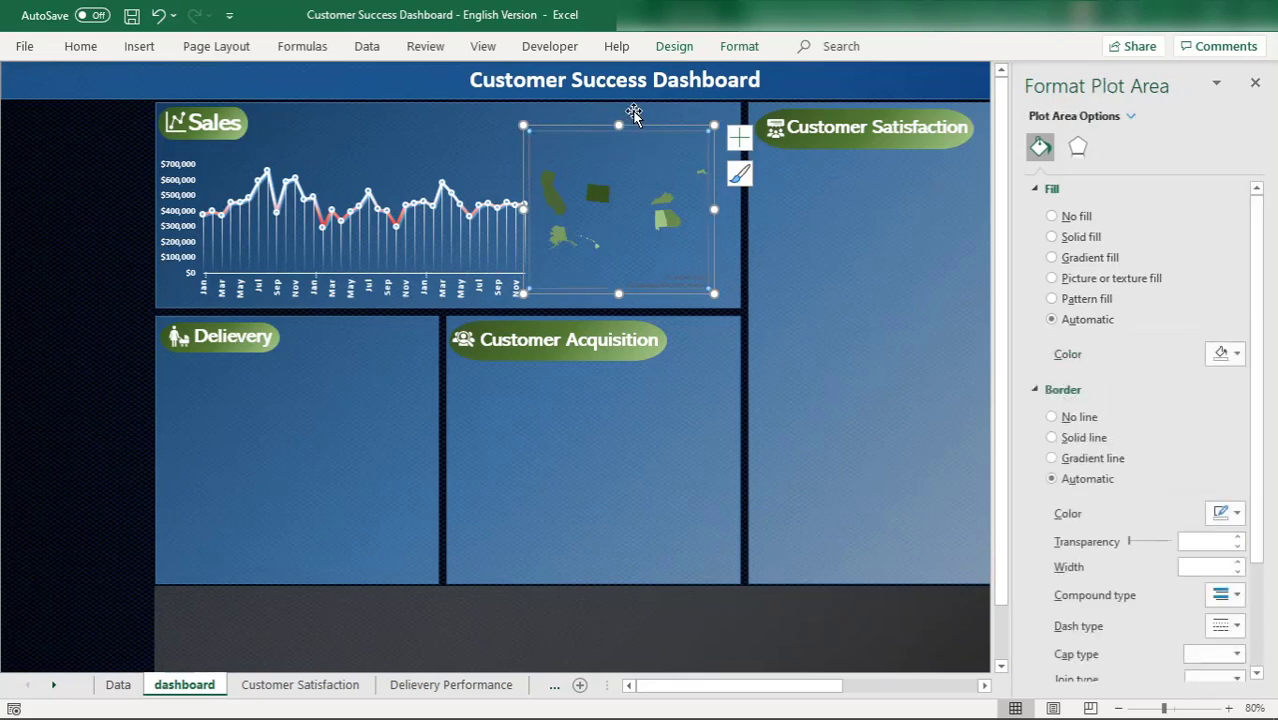
# Step: Move the map chart slightly up and to the right, clear of the line chart in the Sales section
pyautogui.click(571, 128)
pyautogui.moveTo(571, 128)
pyautogui.mouseDown()
pyautogui.moveTo(596, 112)
pyautogui.moveTo(585, 117)
pyautogui.mouseUp()
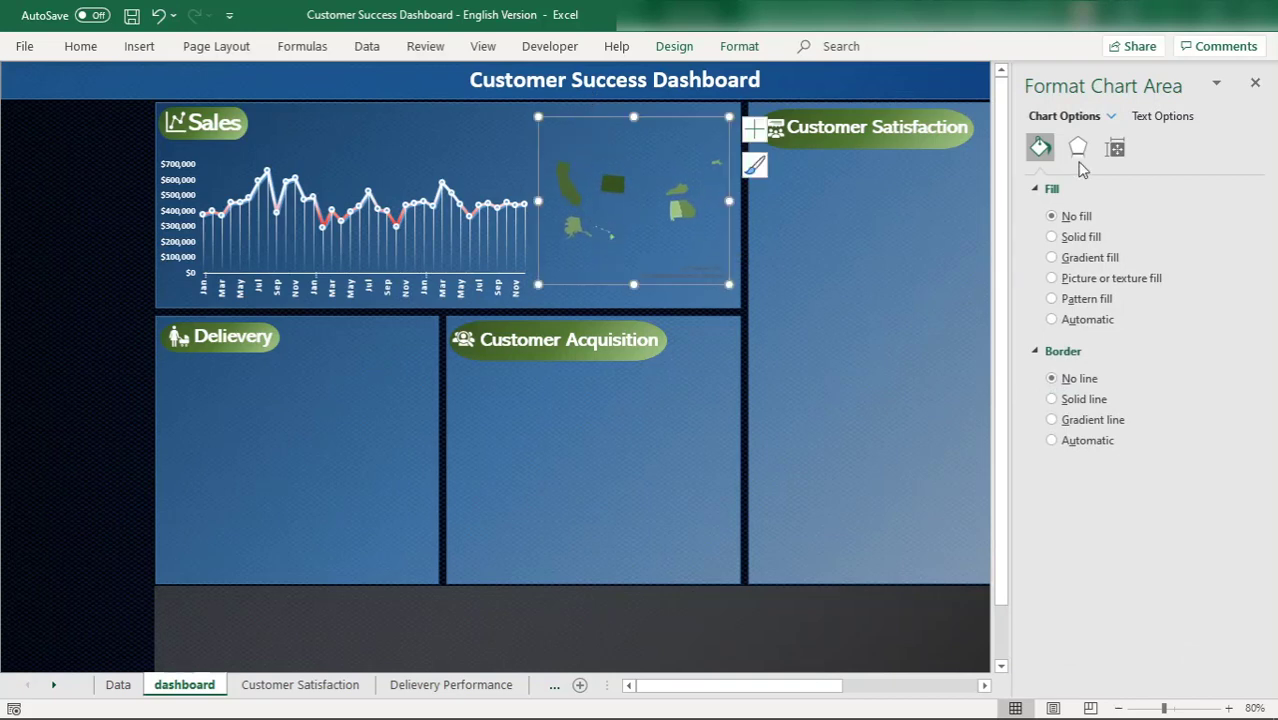
# Step: Color the map's sequential two-color series light orange for the lowest value and dark red for the highest value
pyautogui.click(577, 211)
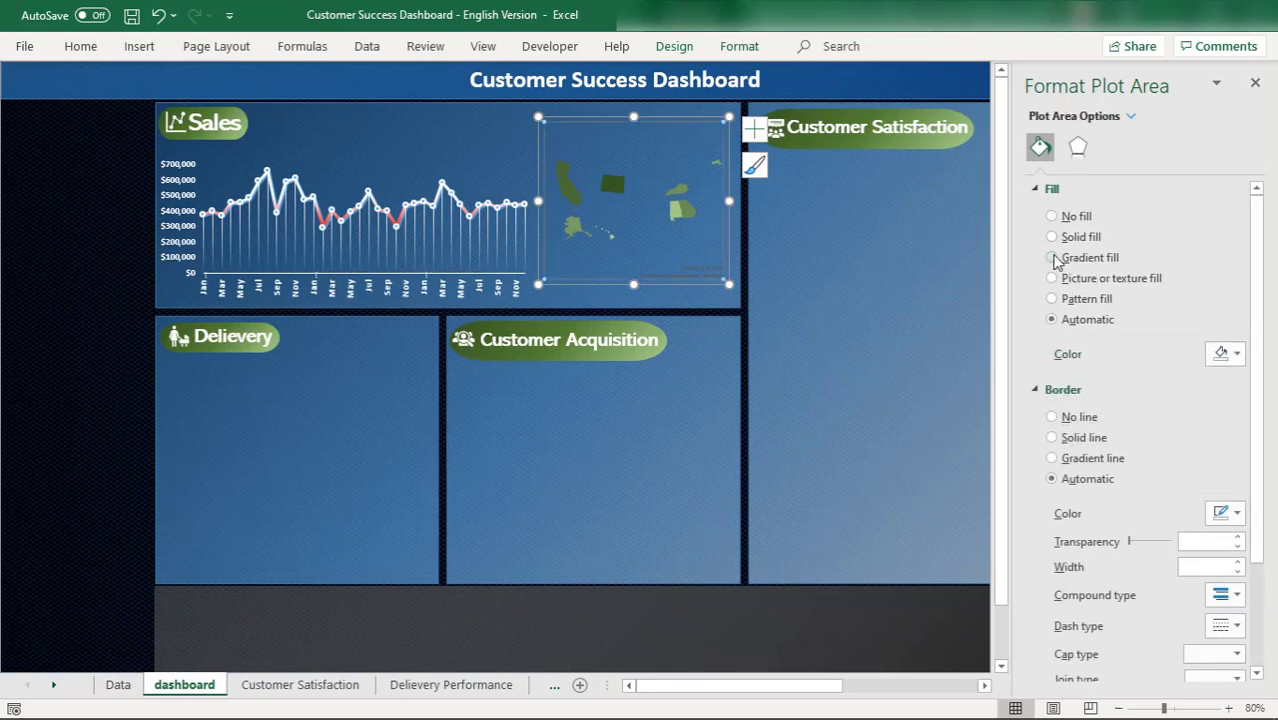
pyautogui.click(1083, 153)
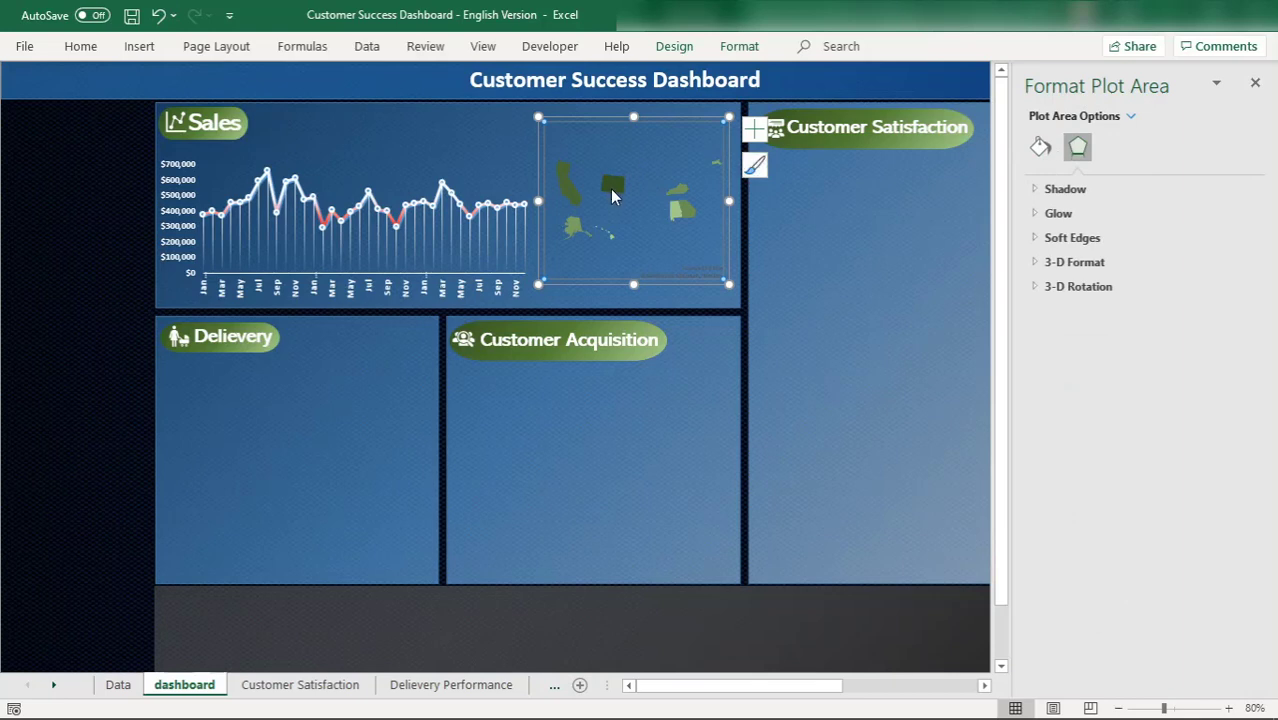
pyautogui.click(614, 188)
pyautogui.click(1112, 150)
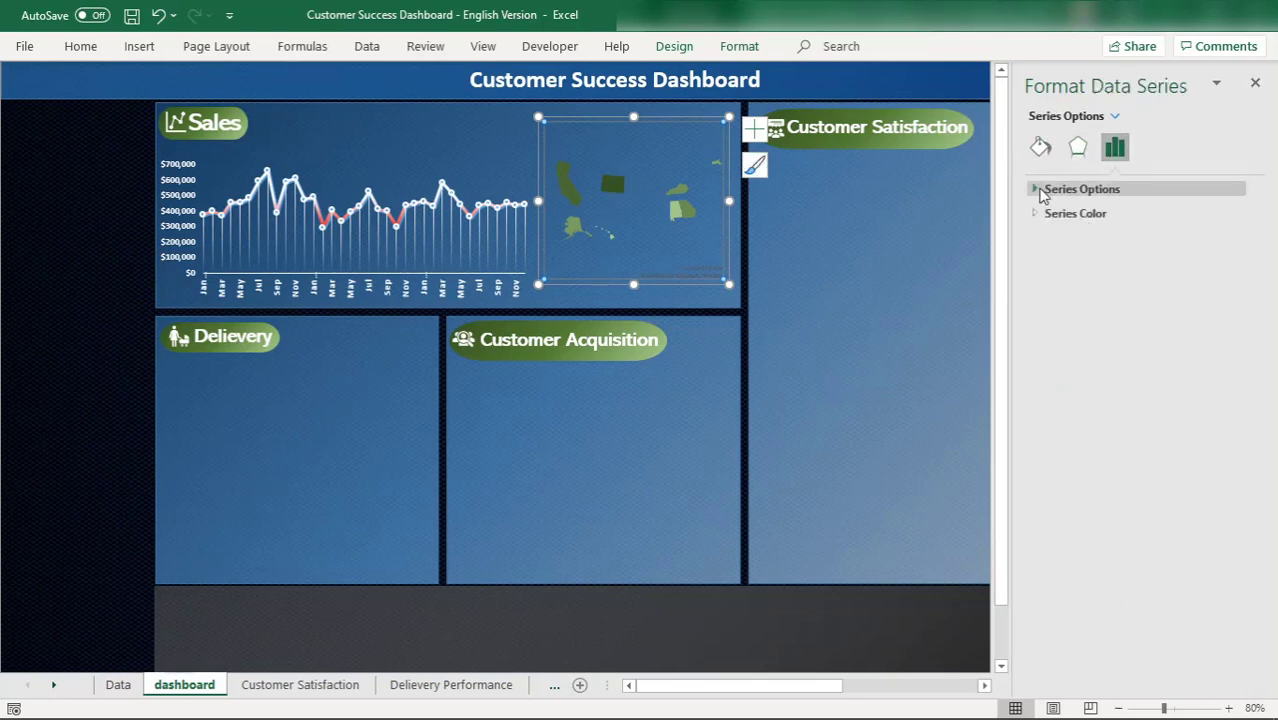
pyautogui.click(1041, 190)
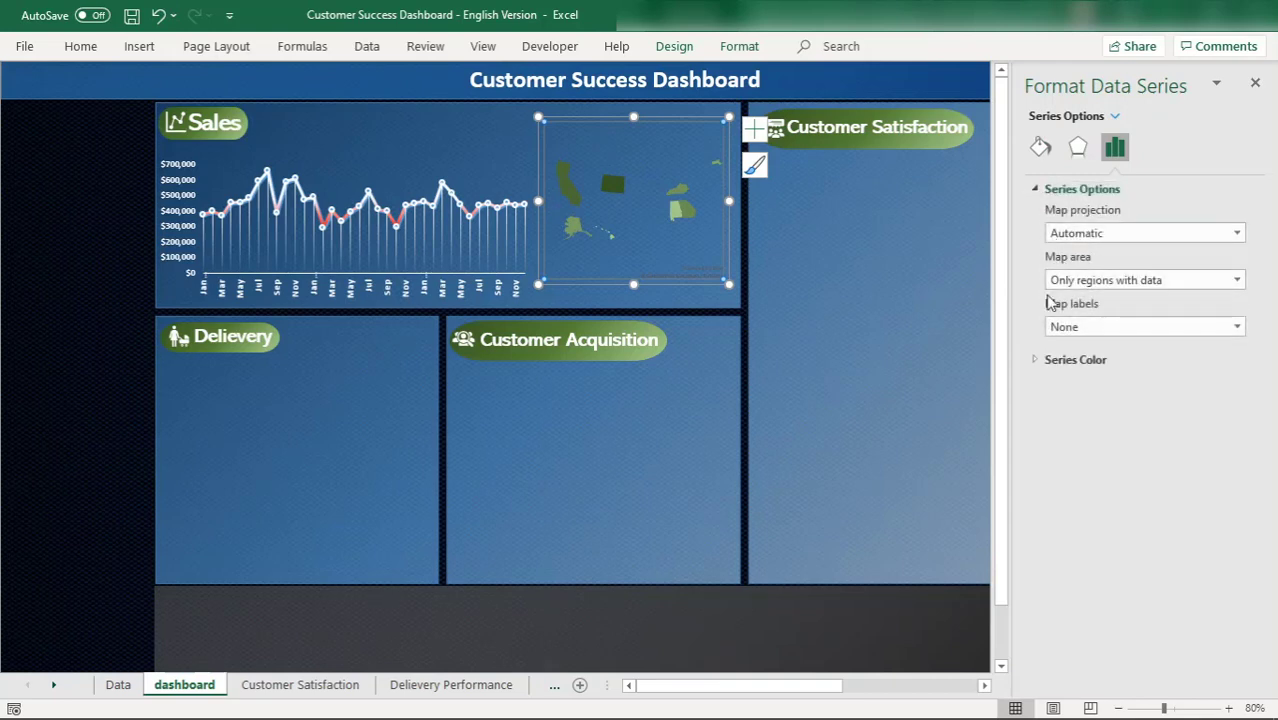
pyautogui.click(1040, 360)
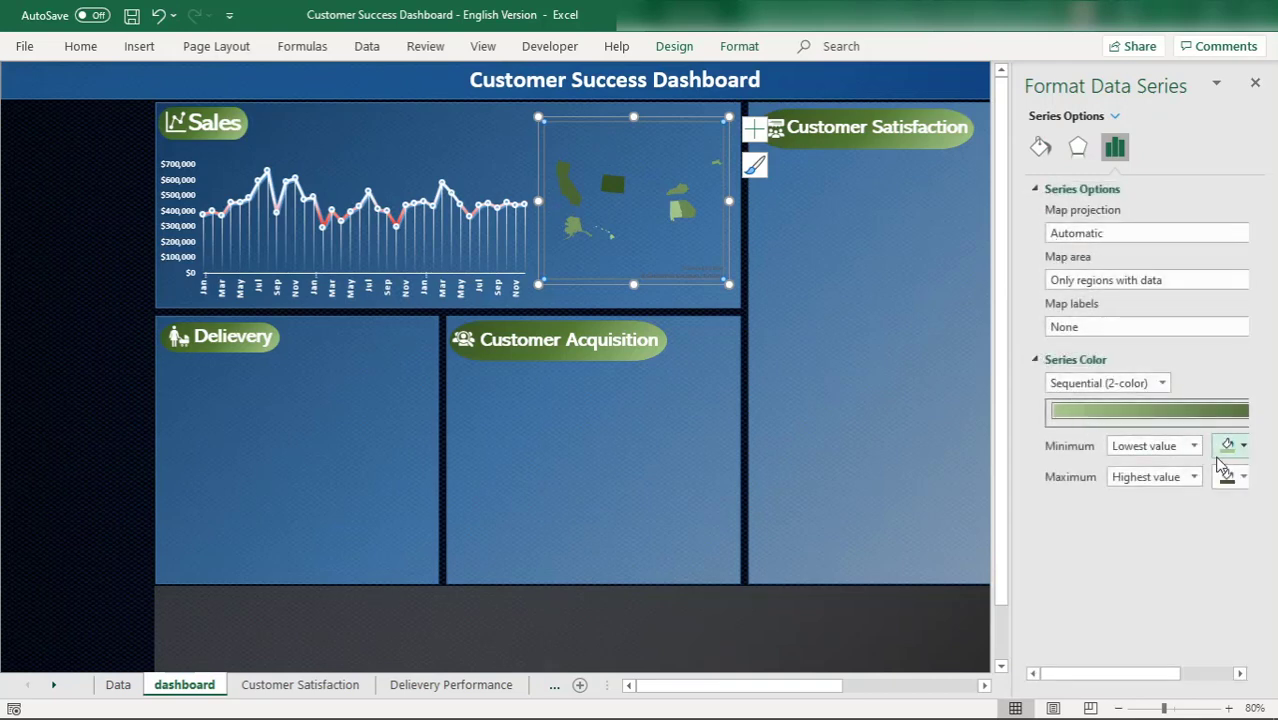
pyautogui.click(1240, 446)
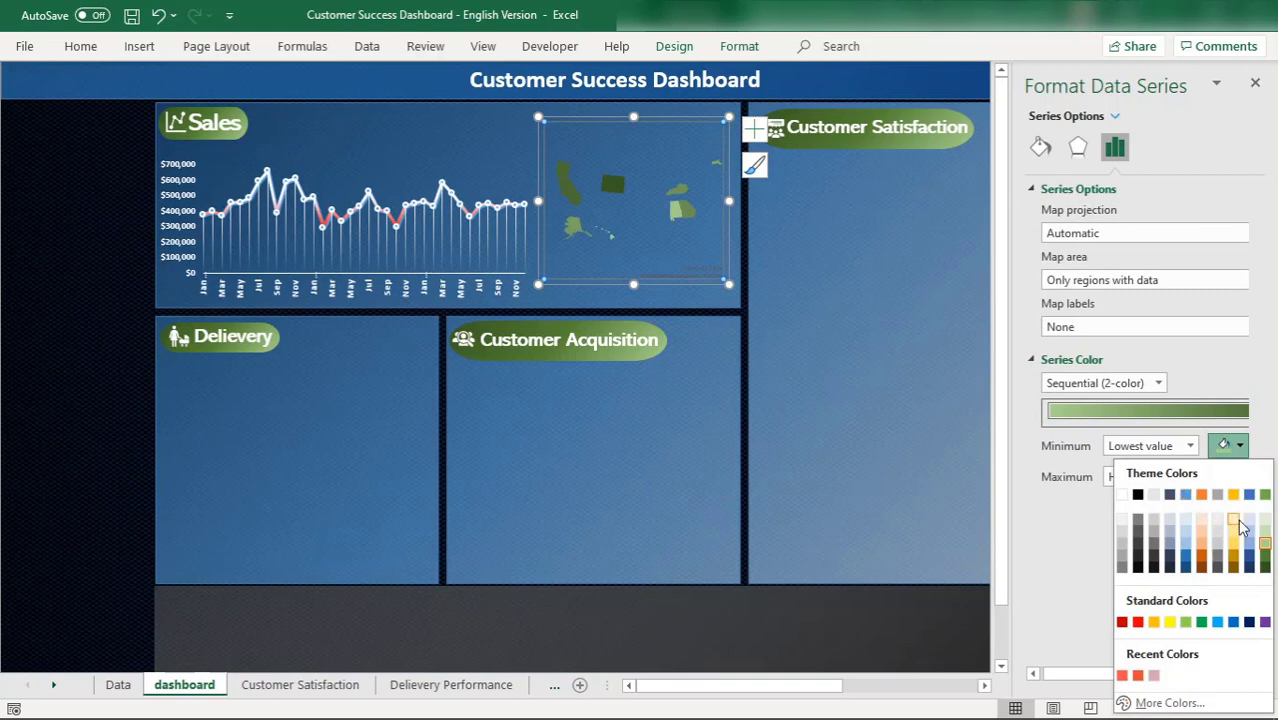
pyautogui.click(1199, 556)
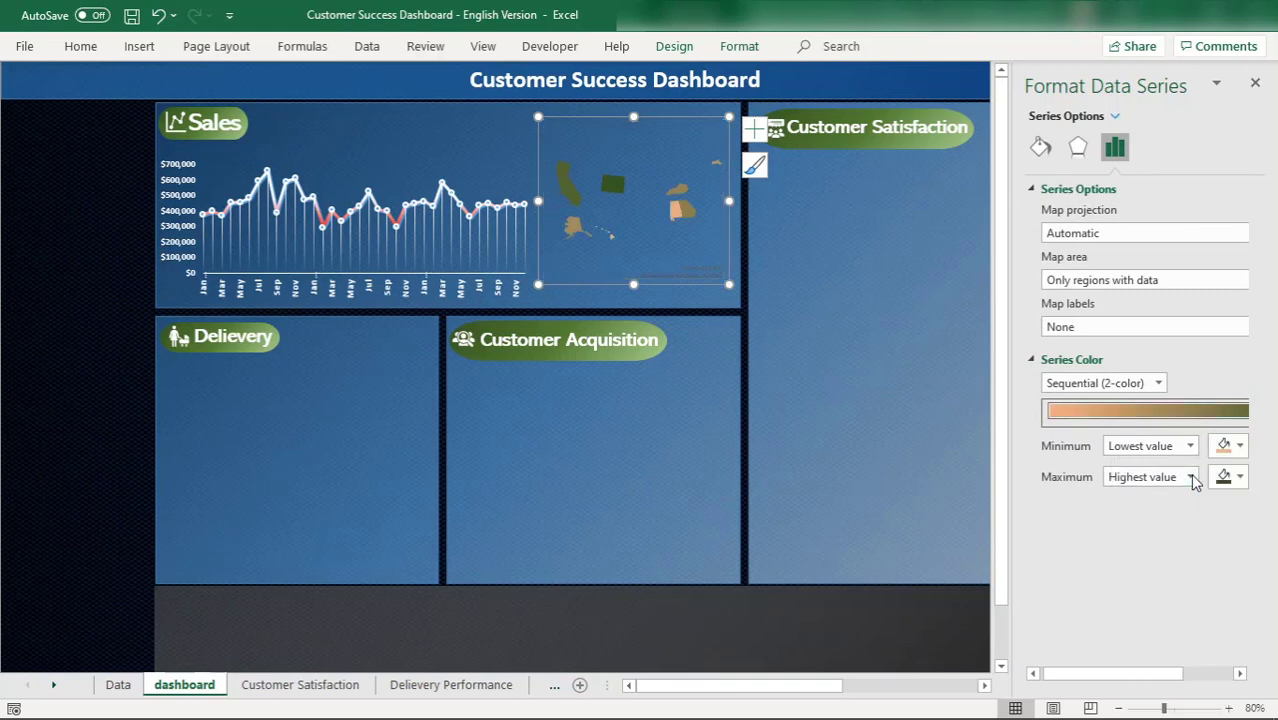
pyautogui.click(1228, 477)
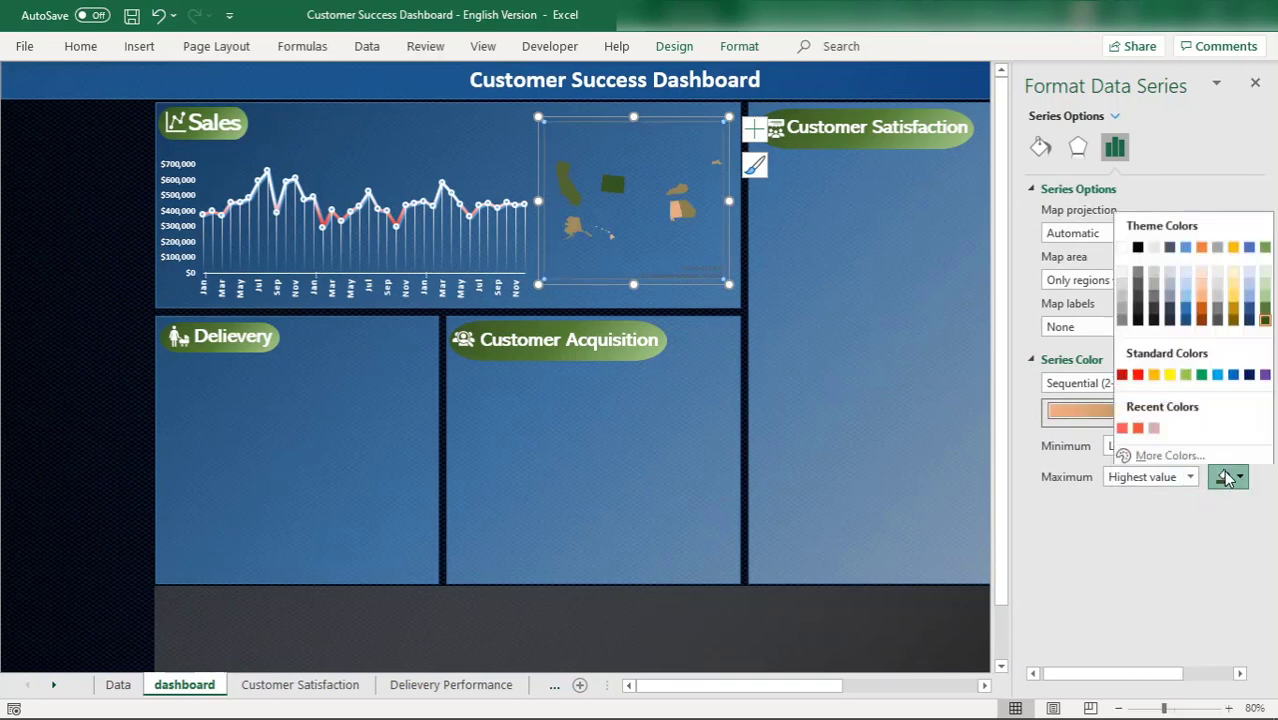
pyautogui.click(1122, 375)
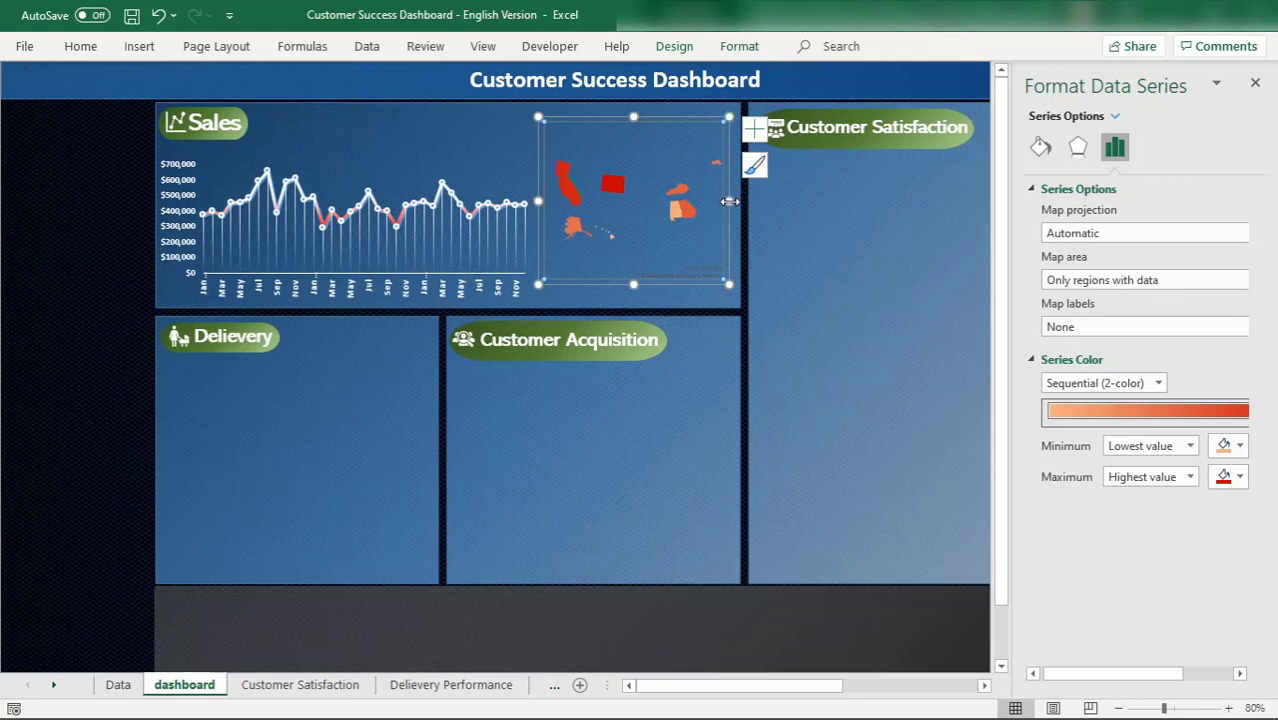
# Step: Widen the map chart to the right edge of the Sales section and deselect it
pyautogui.moveTo(729, 201); pyautogui.dragTo(739, 201)
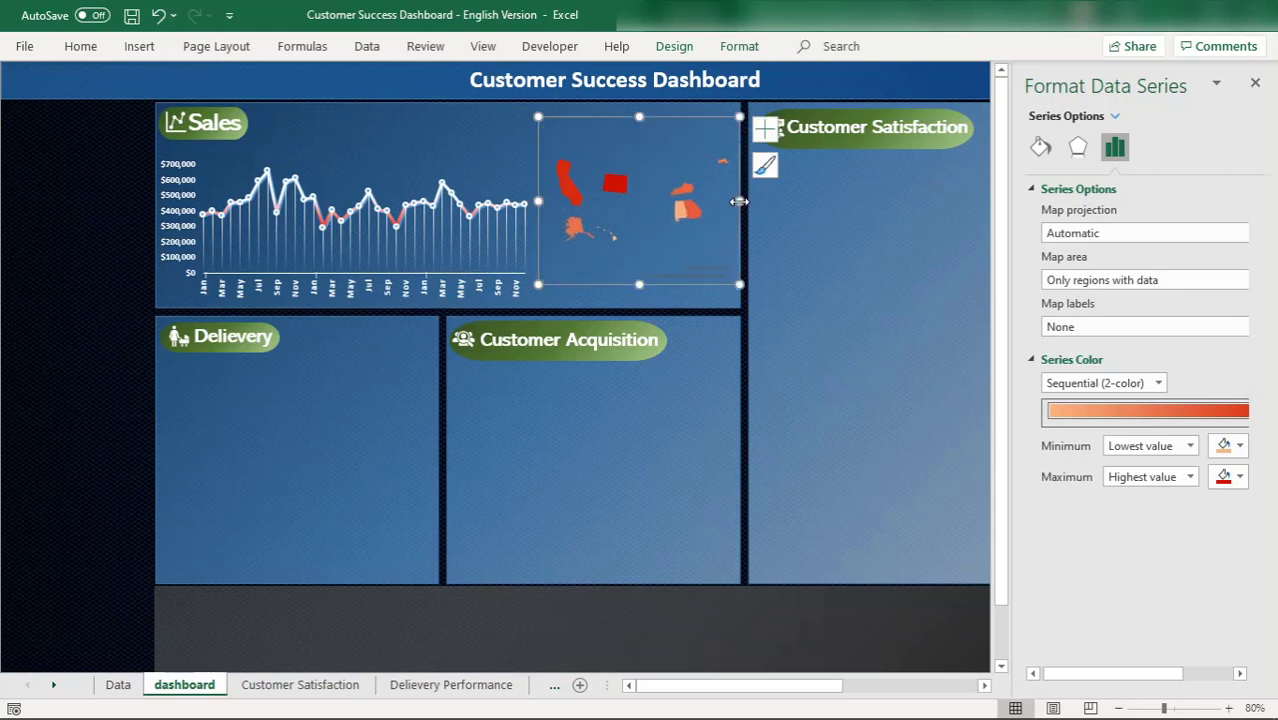
pyautogui.click(506, 145)
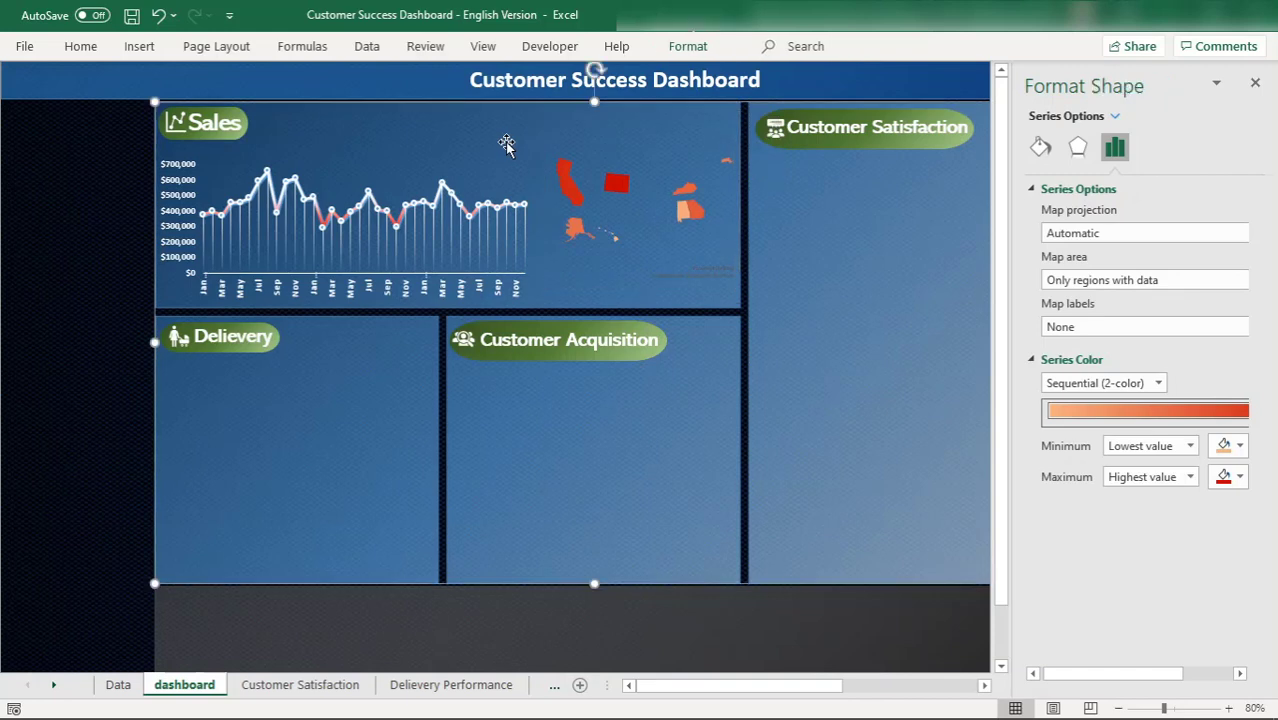
pyautogui.click(610, 187)
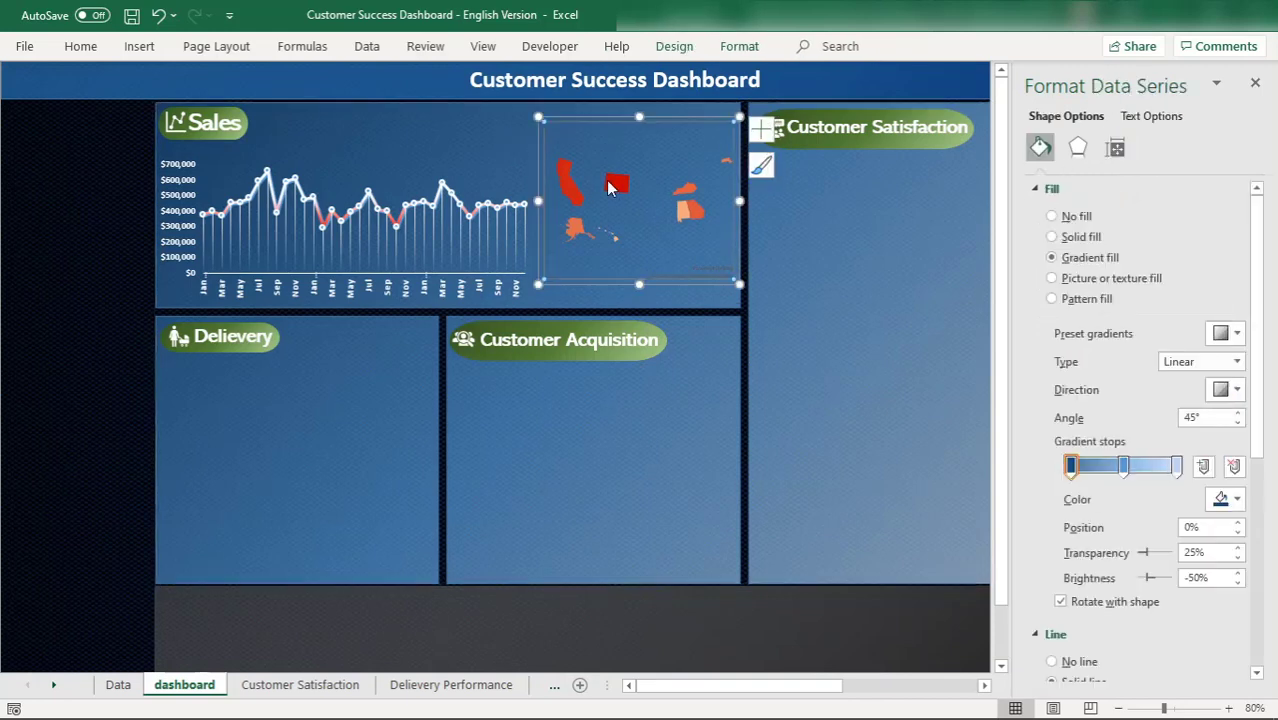
pyautogui.click(393, 213)
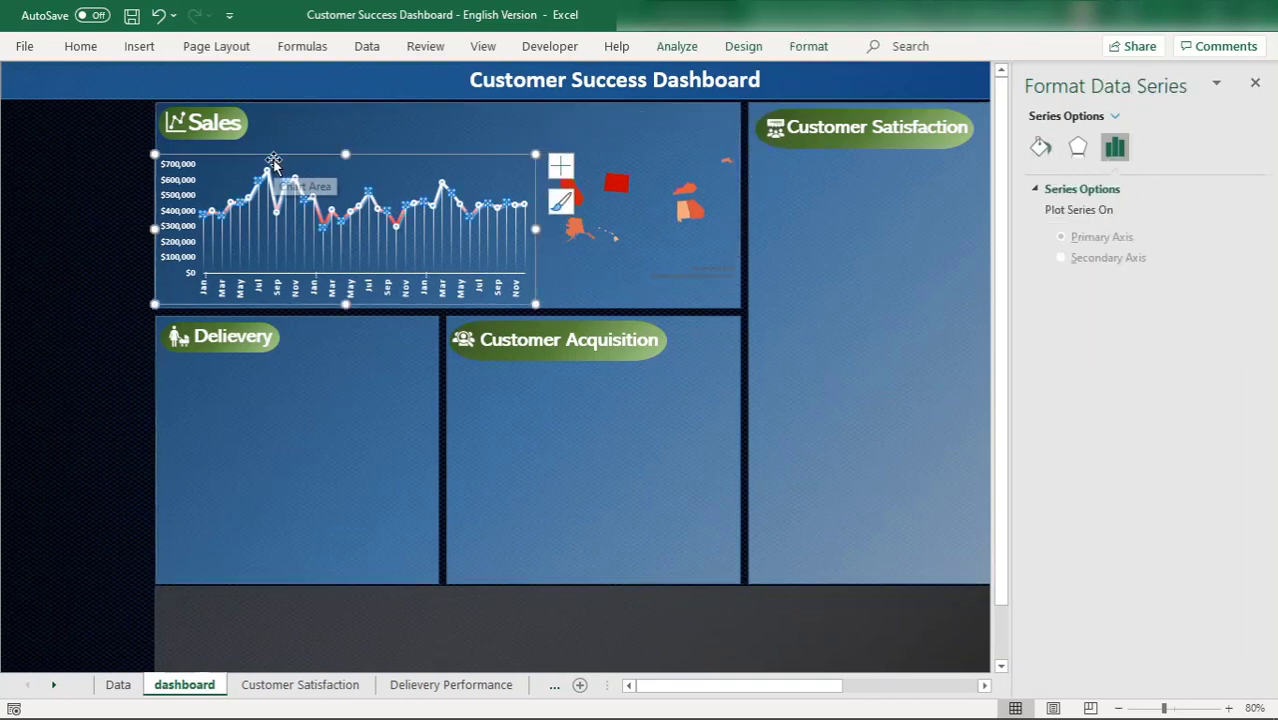
pyautogui.click(660, 203)
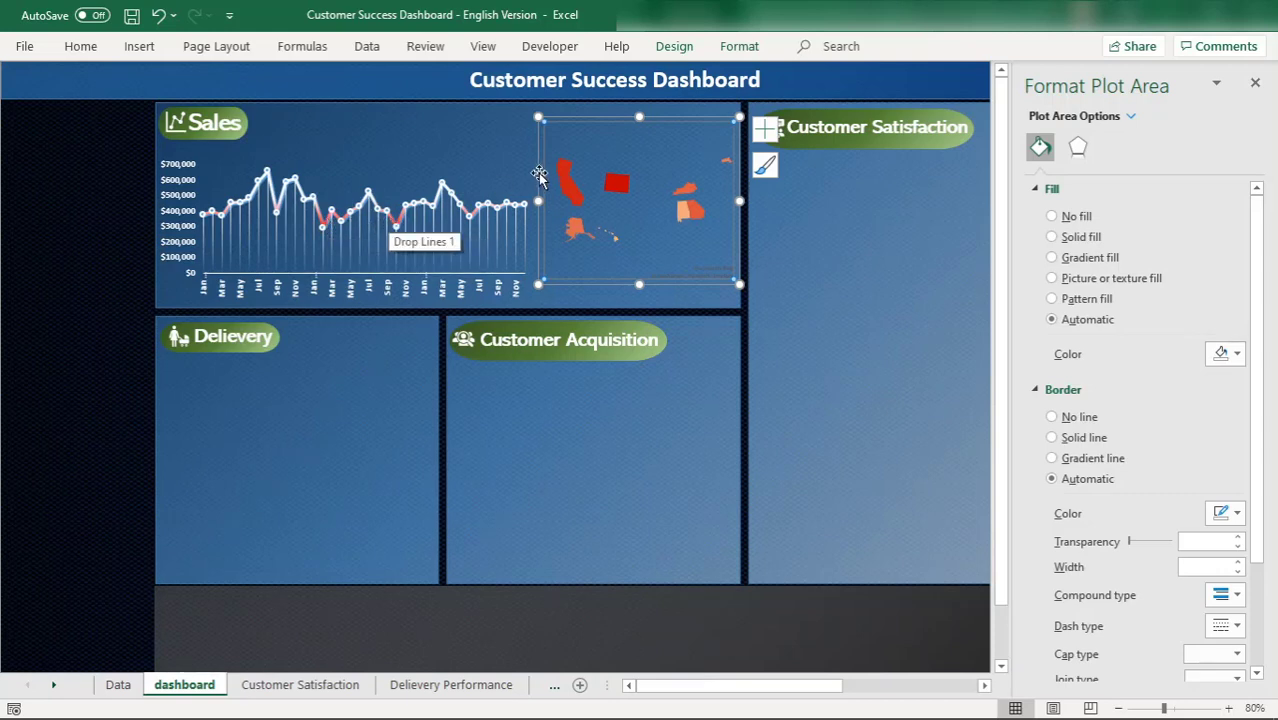
# Step: Close the chart formatting options and deselect the map chart
pyautogui.click(1255, 83)
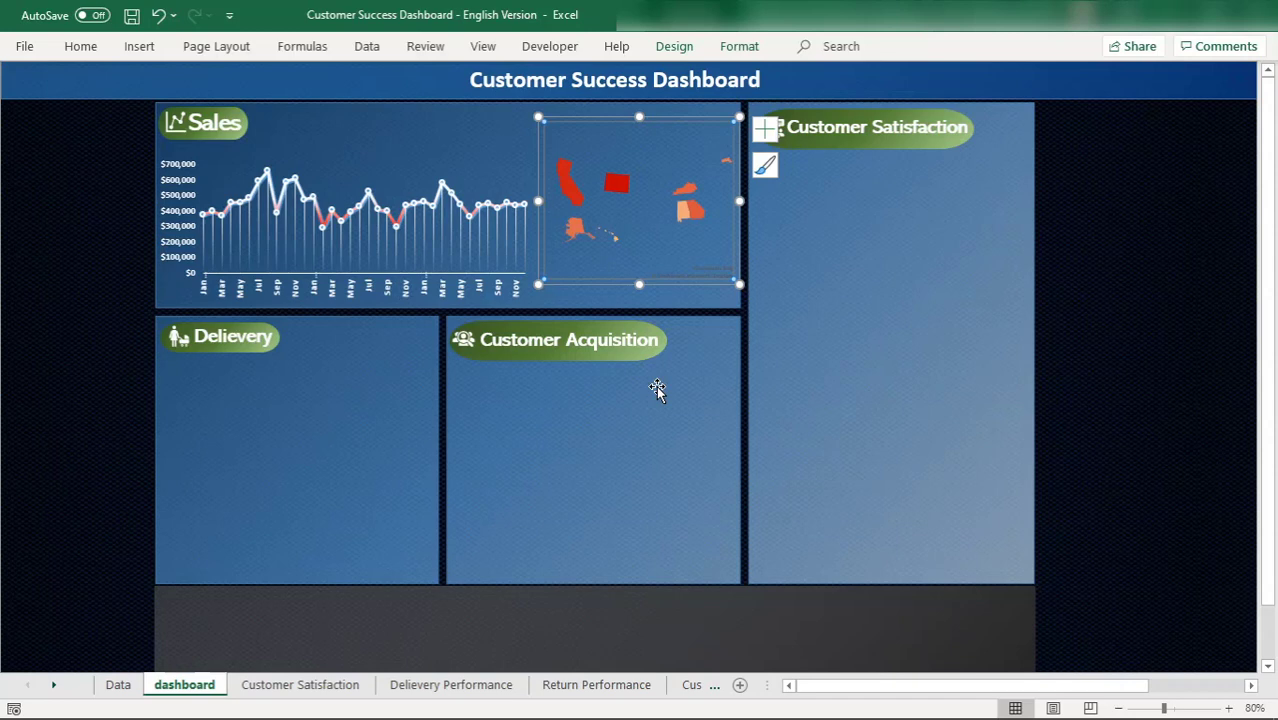
pyautogui.click(866, 275)
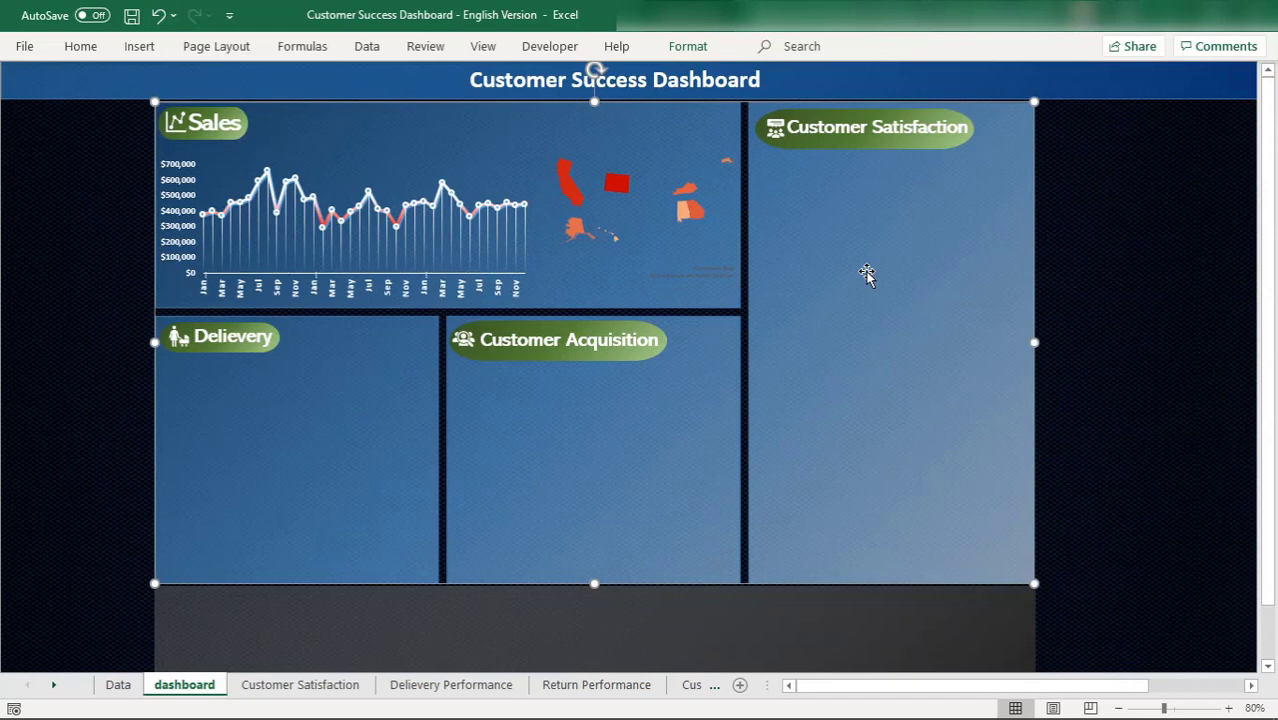